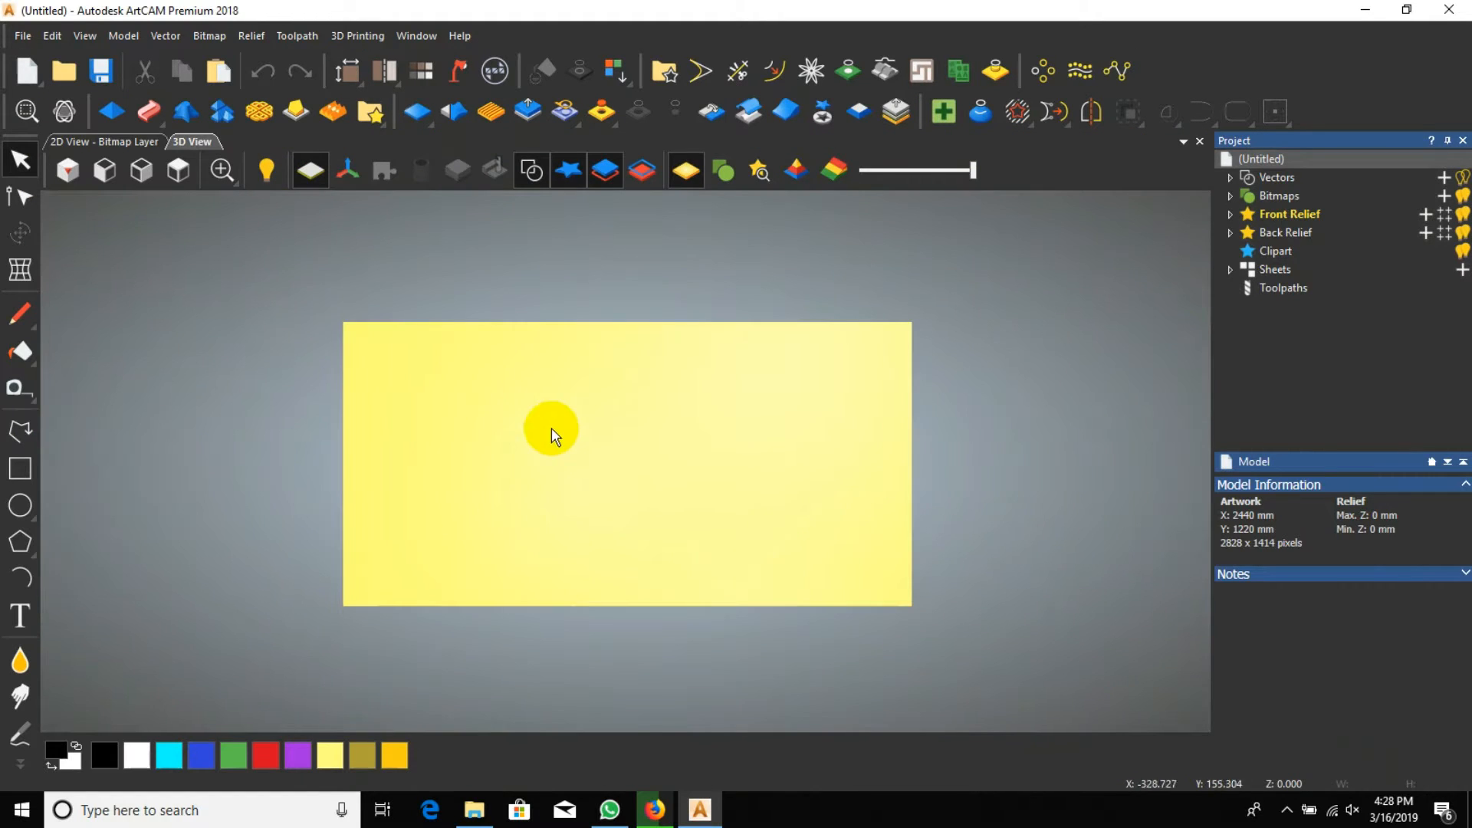
Step: In the 2D view, draw an equal-sided rectangle about 217 mm wide and high on the left half of the sheet
{"action": "left_click", "coordinate": [104, 141]}
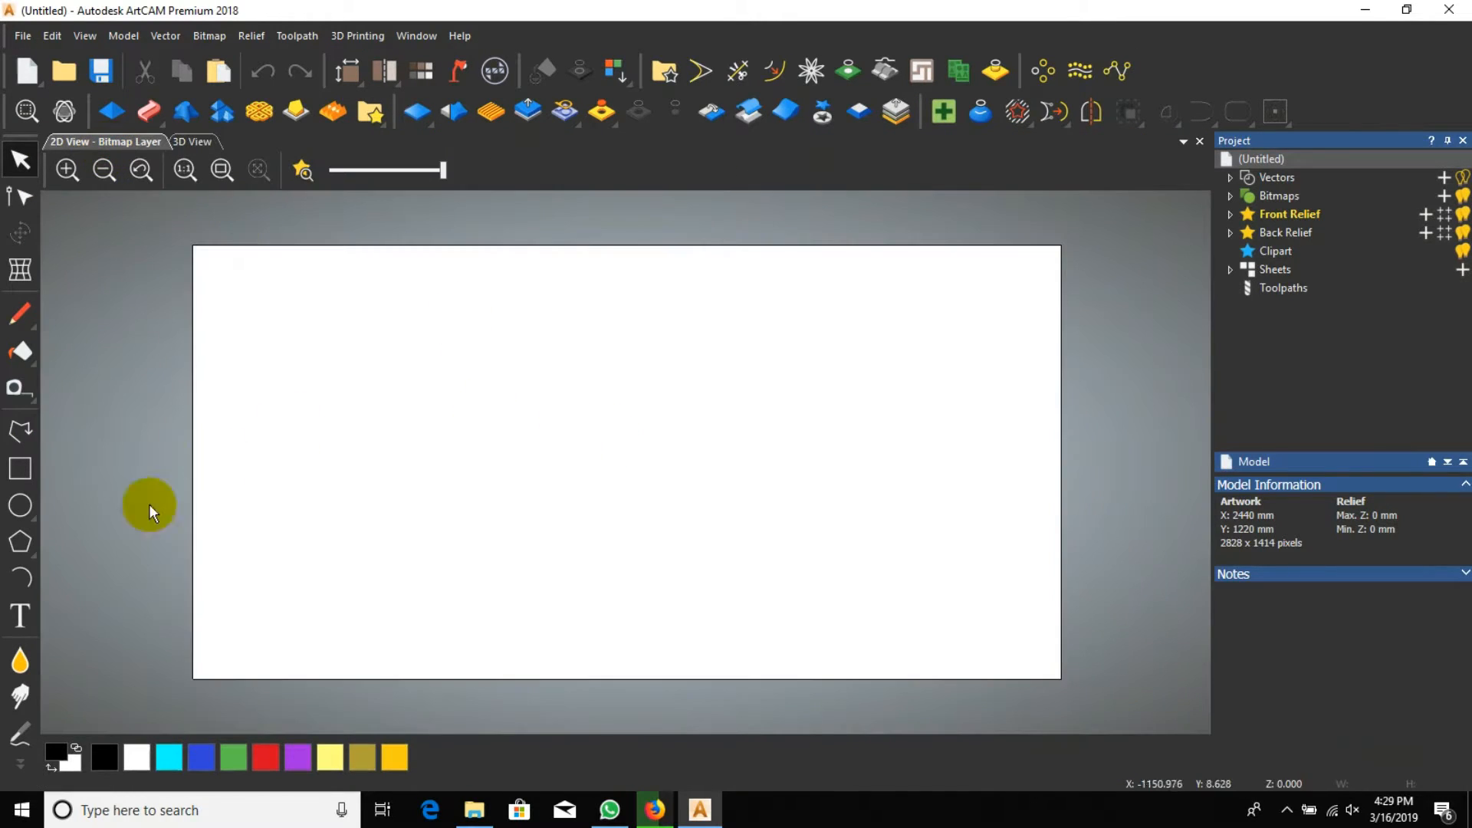
{"action": "left_click", "coordinate": [20, 468]}
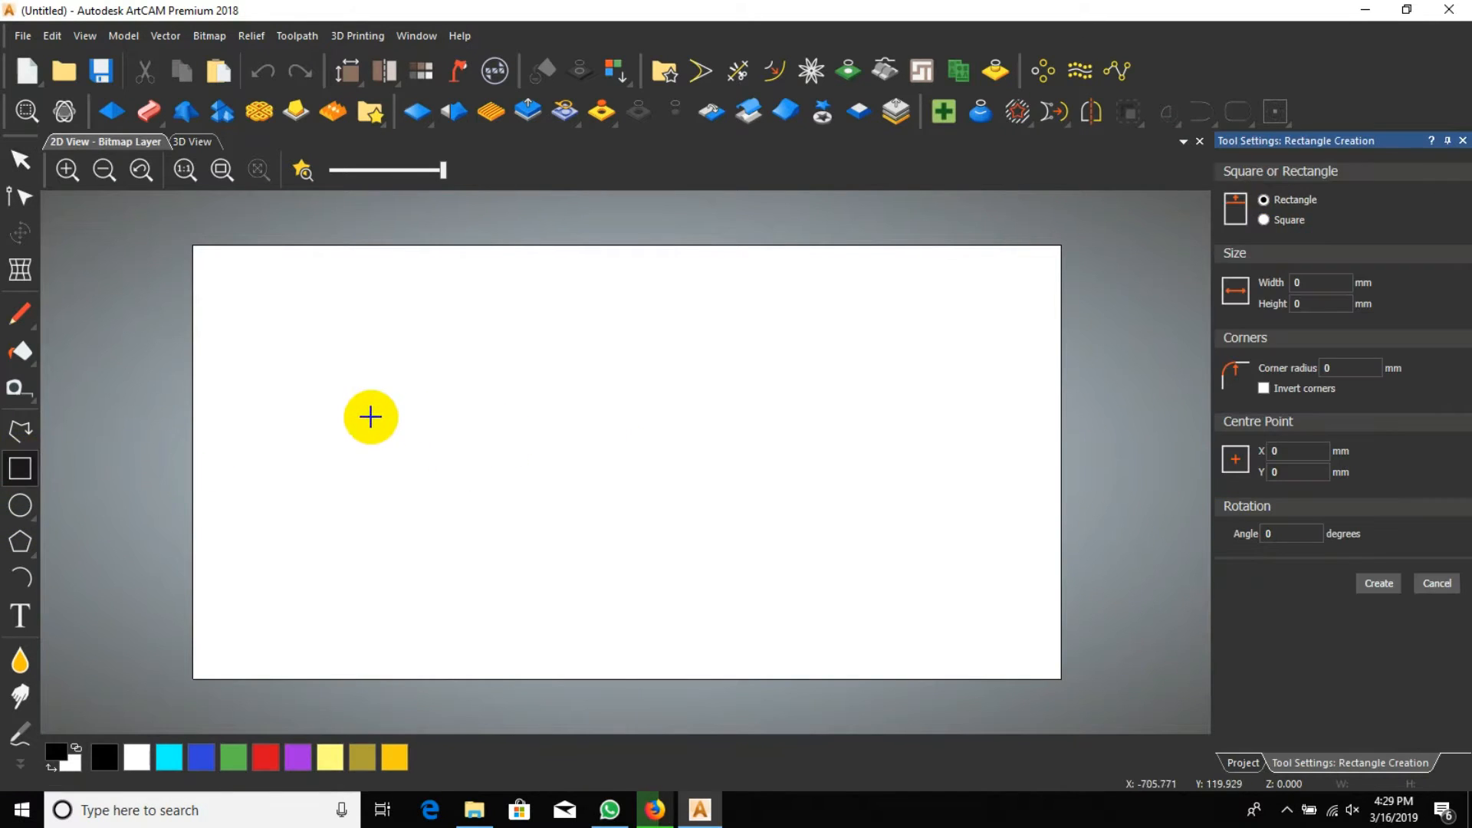
{"action": "left_click_drag", "start_coordinate": [370, 416], "coordinate": [449, 494]}
{"action": "scroll", "coordinate": [401, 463], "scroll_direction": "up", "scroll_amount": 2}
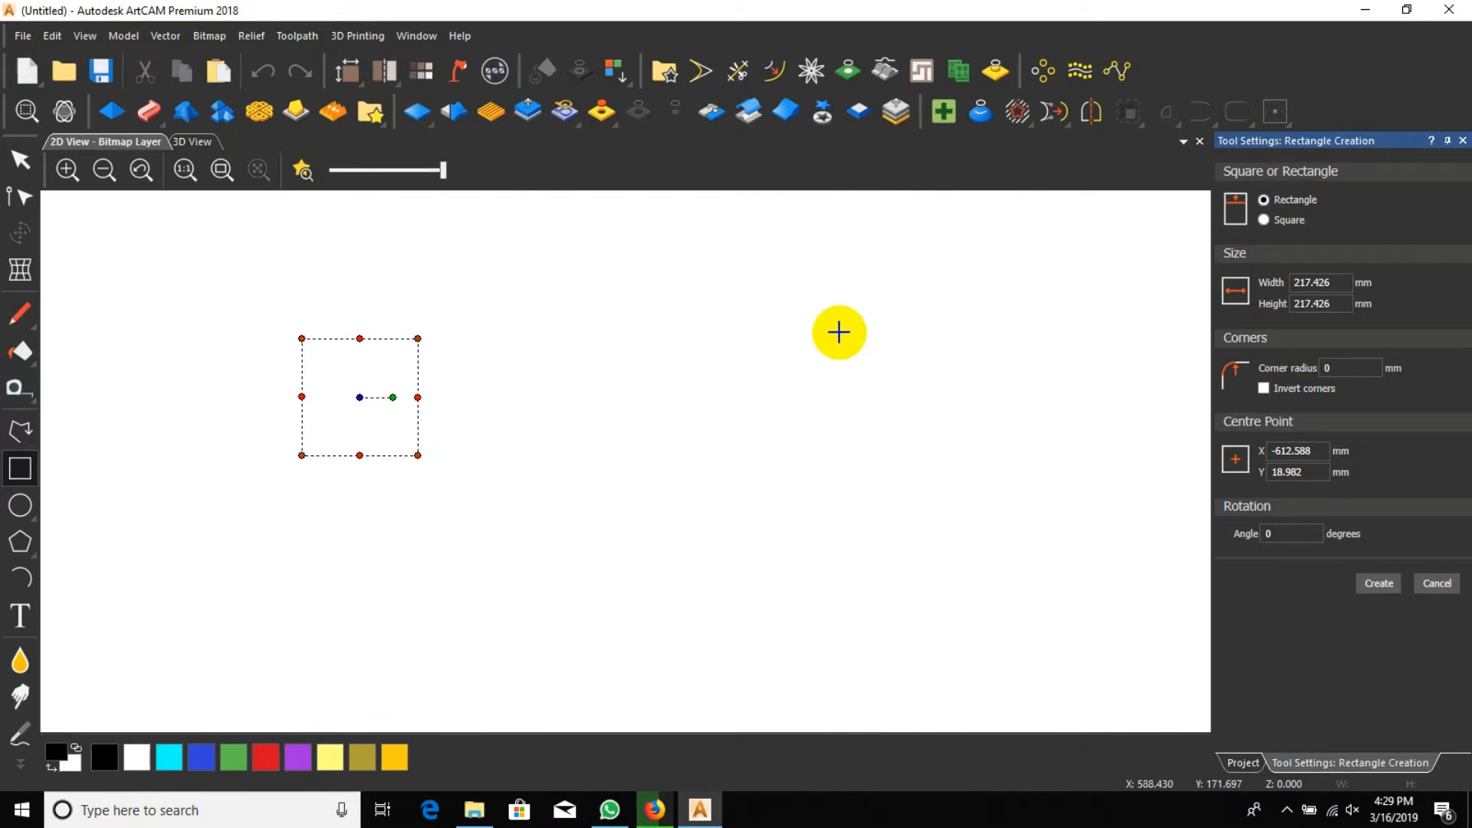
{"action": "scroll", "coordinate": [582, 375], "scroll_direction": "down", "scroll_amount": 5}
{"action": "scroll", "coordinate": [568, 406], "scroll_direction": "up", "scroll_amount": 3}
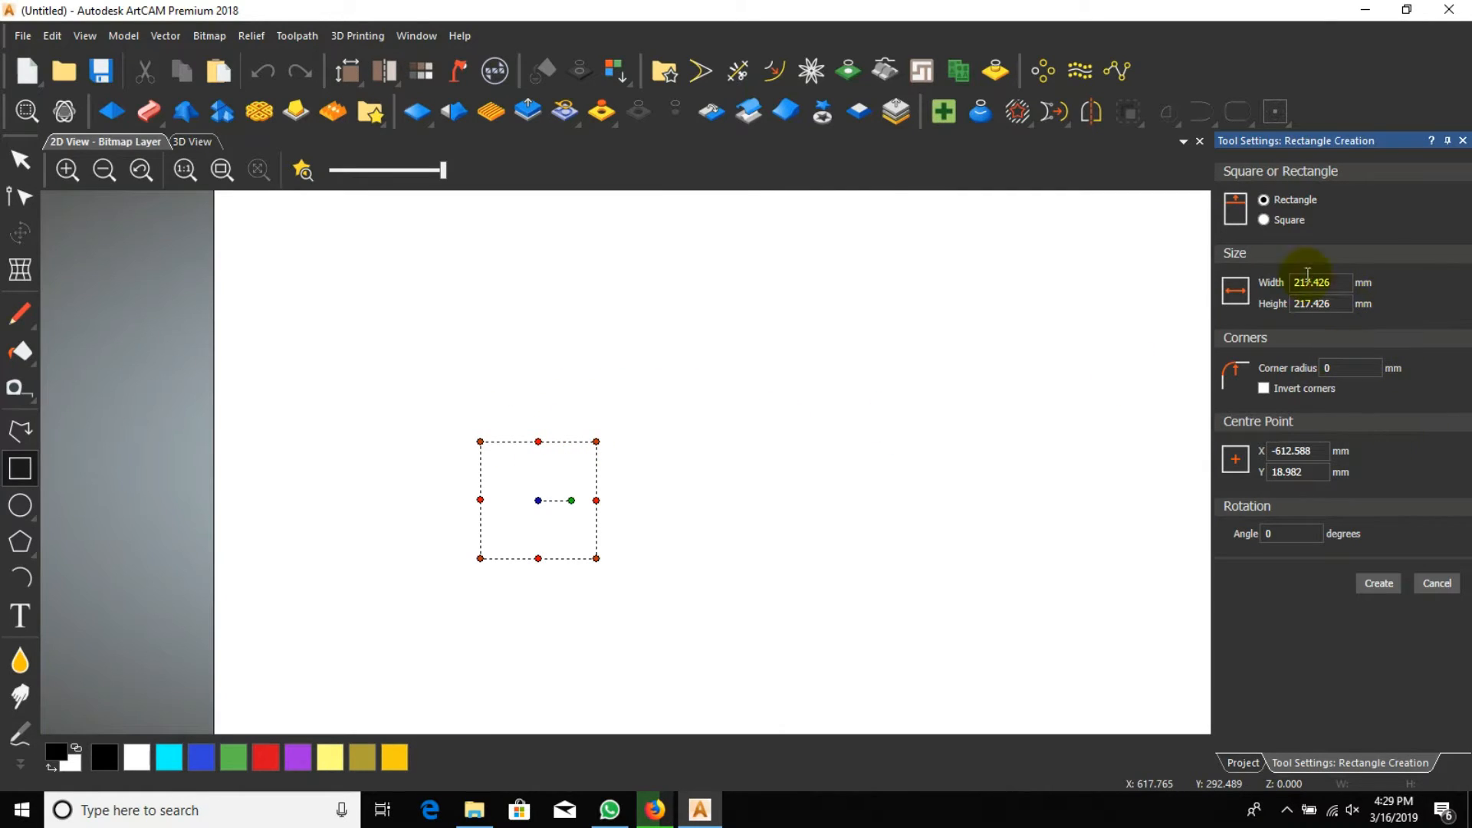
Step: Set the rectangle's width and height to 100 mm each and create it
{"action": "double_click", "coordinate": [1337, 283]}
{"action": "type", "text": "100"}
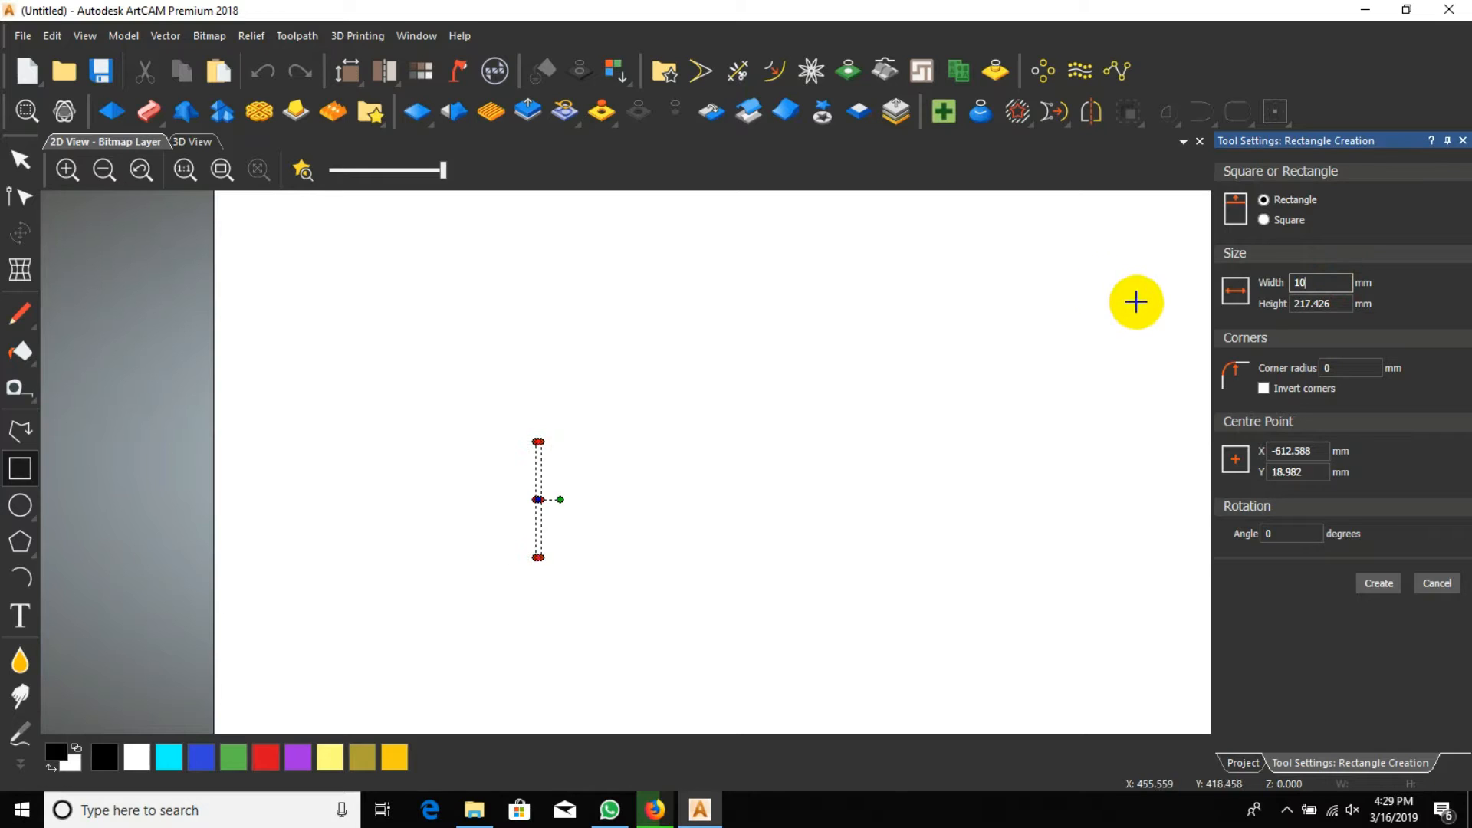
{"action": "double_click", "coordinate": [1333, 304]}
{"action": "type", "text": "100"}
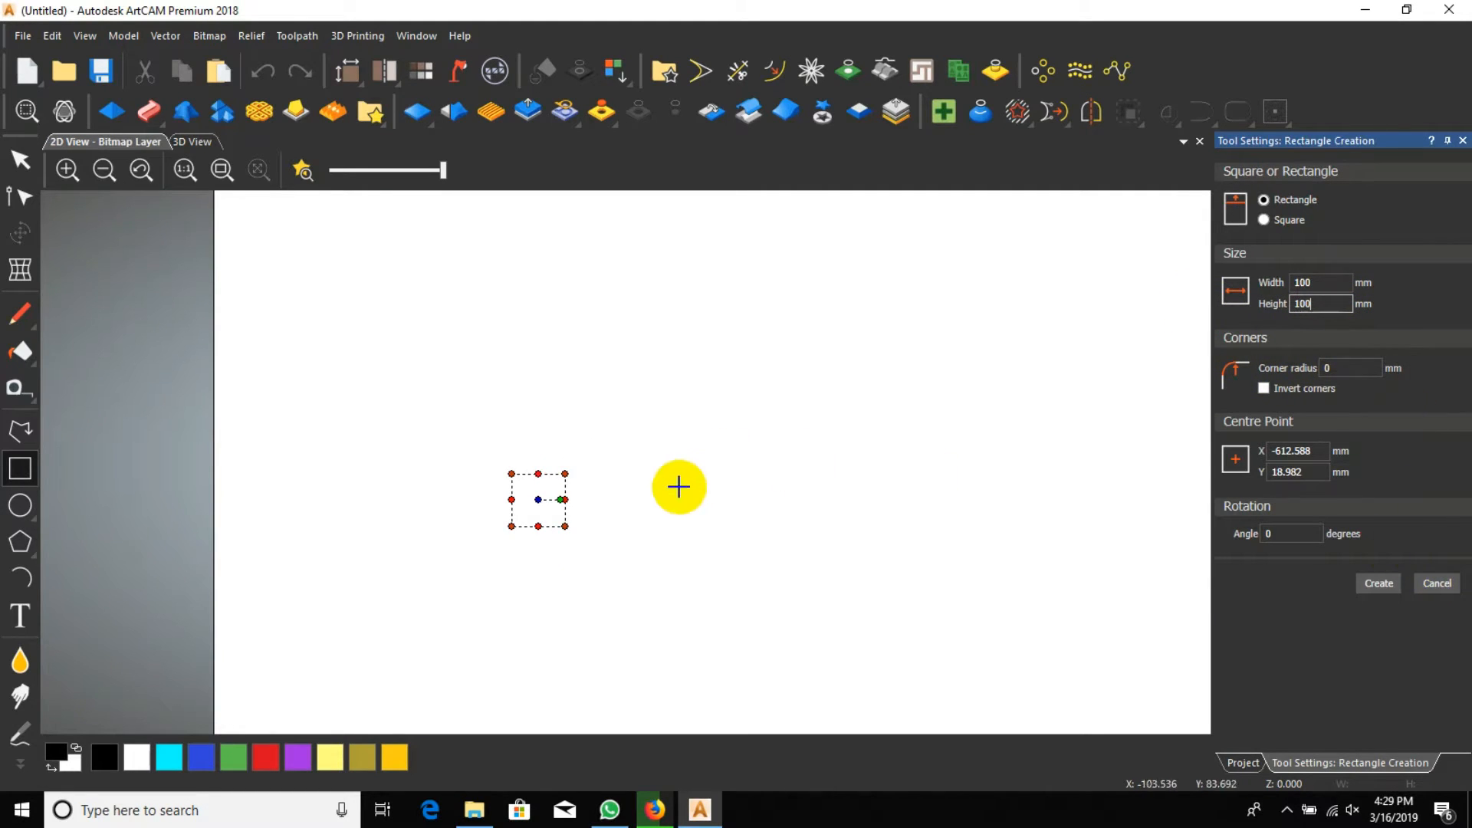
{"action": "scroll", "coordinate": [608, 491], "scroll_direction": "up", "scroll_amount": 2}
{"action": "scroll", "coordinate": [613, 495], "scroll_direction": "down", "scroll_amount": 2}
{"action": "scroll", "coordinate": [613, 497], "scroll_direction": "down", "scroll_amount": 2}
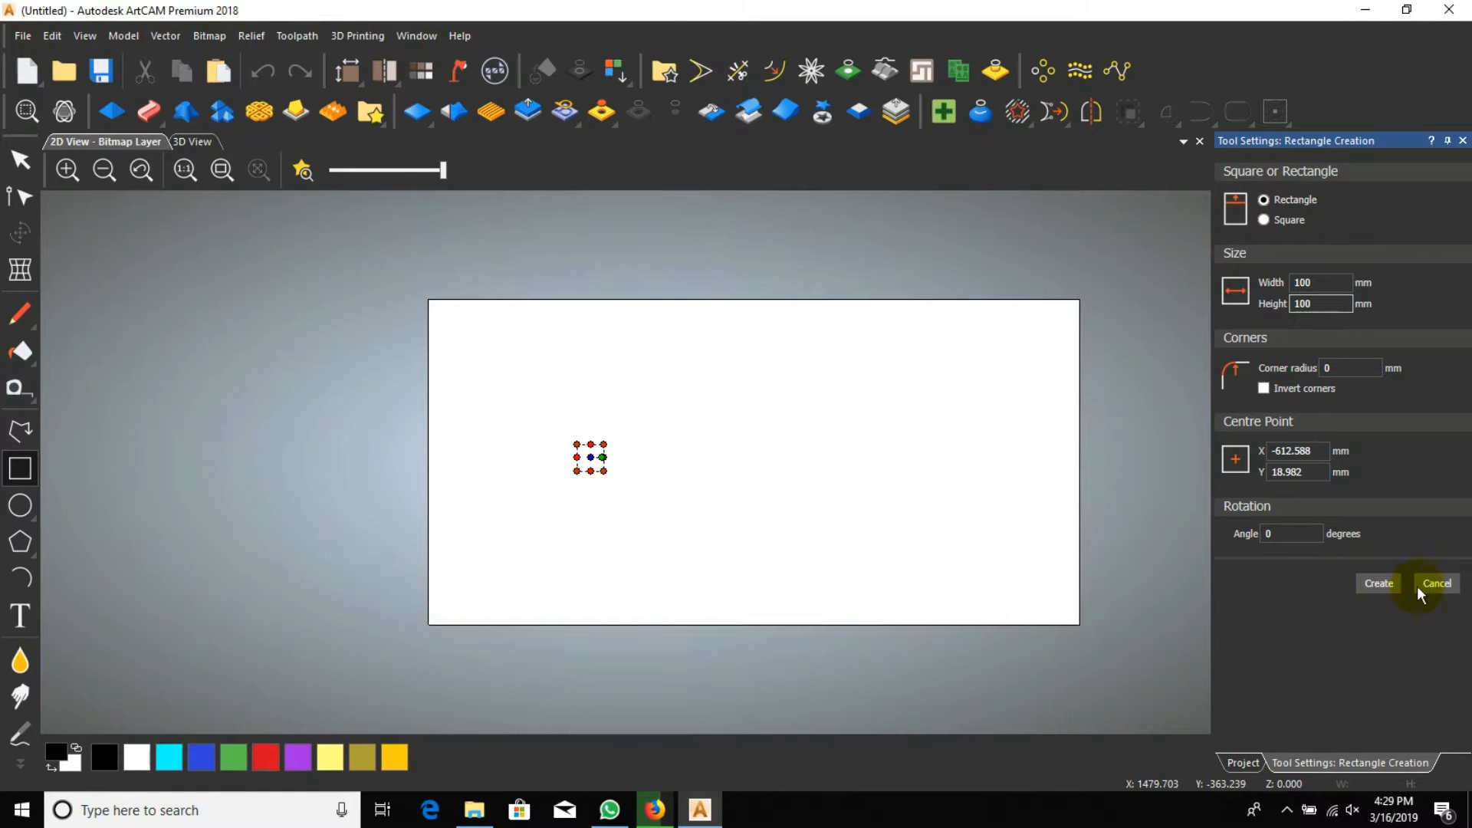
{"action": "left_click", "coordinate": [1378, 584]}
{"action": "left_click", "coordinate": [1431, 587]}
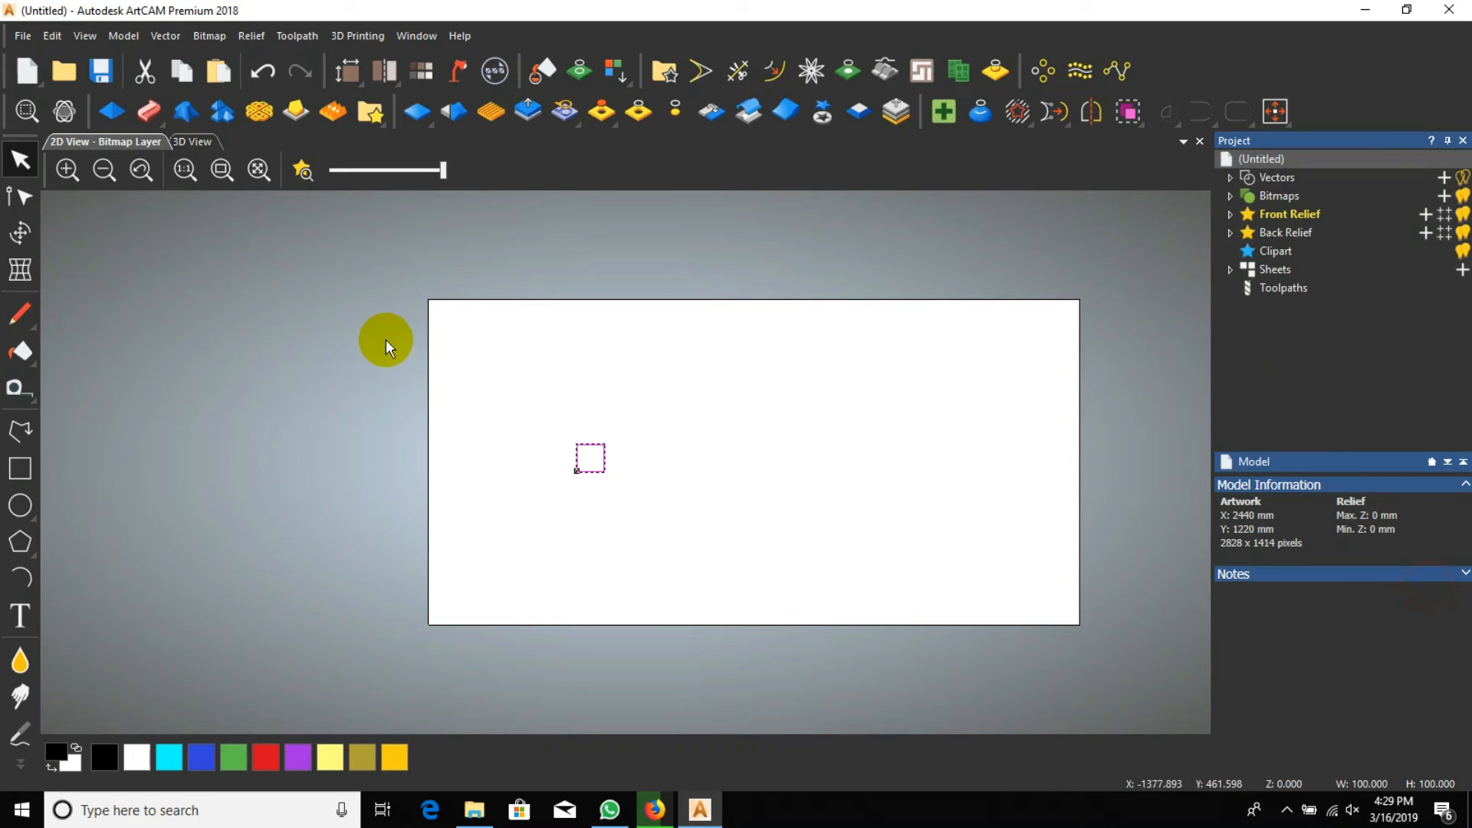
Step: In the 3D view, start a 3D Blend on the square vector and set its inner height to 10 mm
{"action": "left_click", "coordinate": [197, 142]}
{"action": "scroll", "coordinate": [450, 476], "scroll_direction": "up", "scroll_amount": 2}
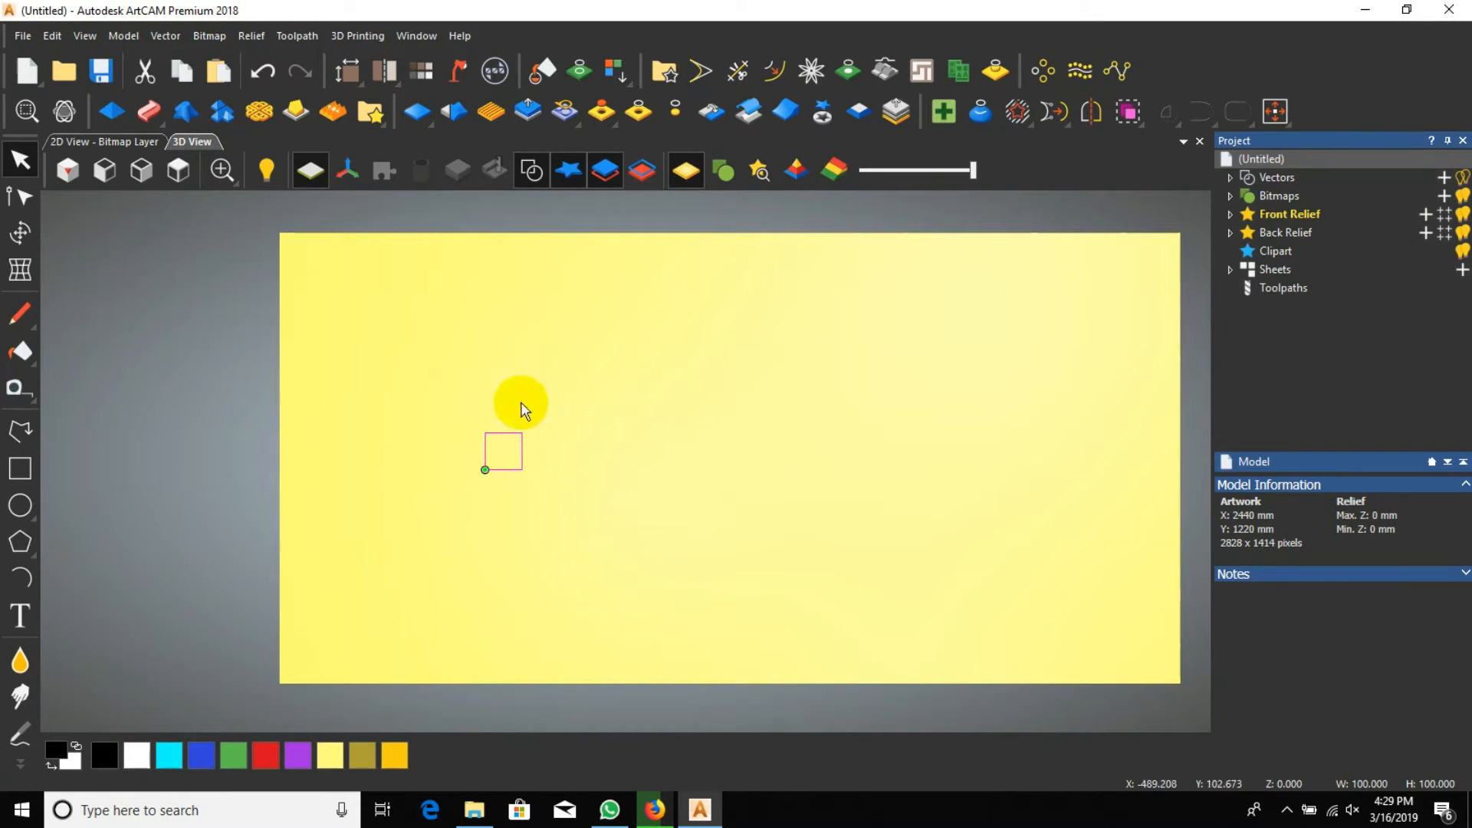
{"action": "left_click", "coordinate": [189, 107]}
{"action": "scroll", "coordinate": [495, 454], "scroll_direction": "up", "scroll_amount": 5}
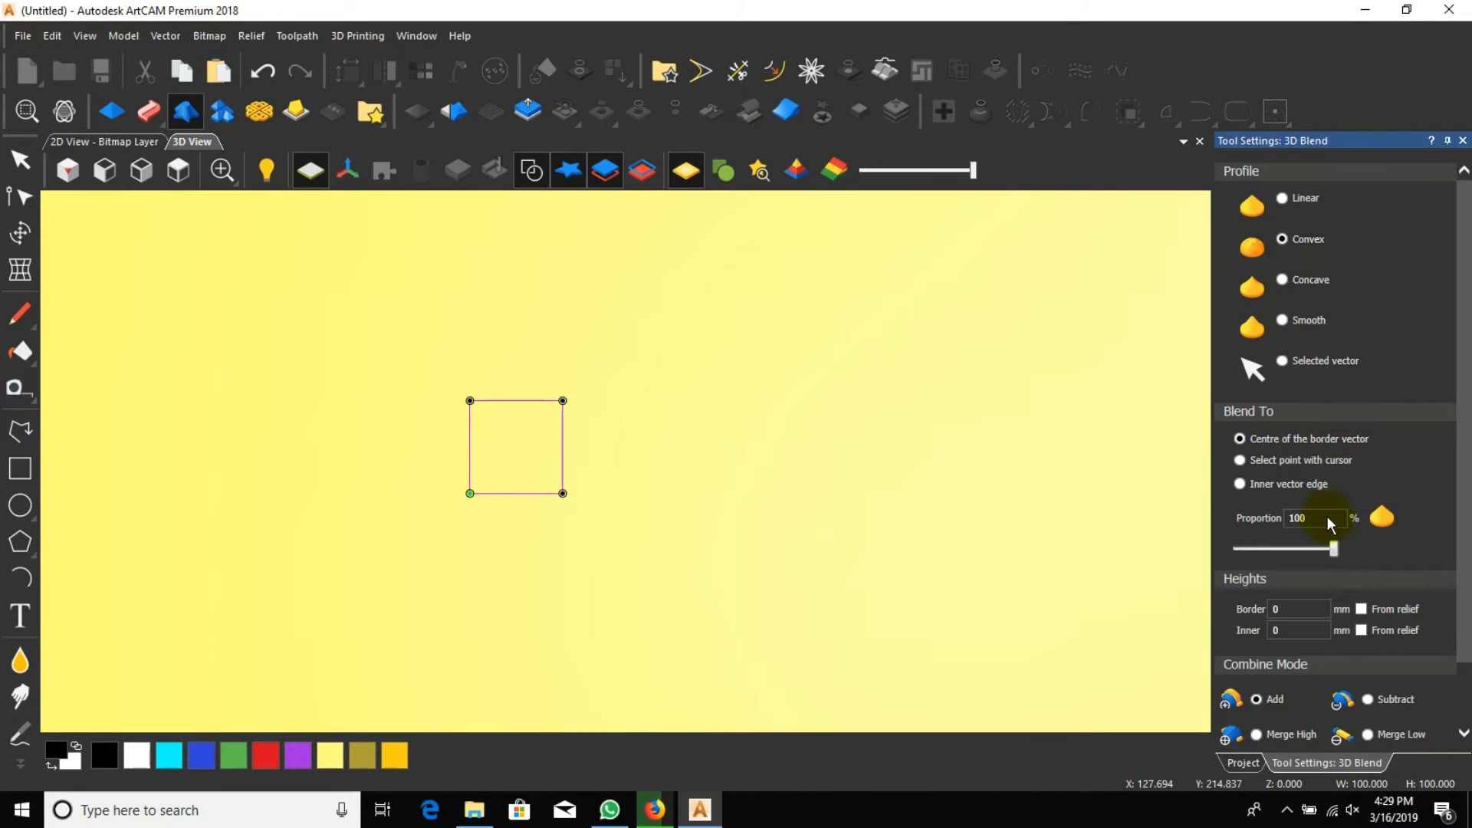
{"action": "double_click", "coordinate": [1290, 609]}
{"action": "double_click", "coordinate": [1286, 630]}
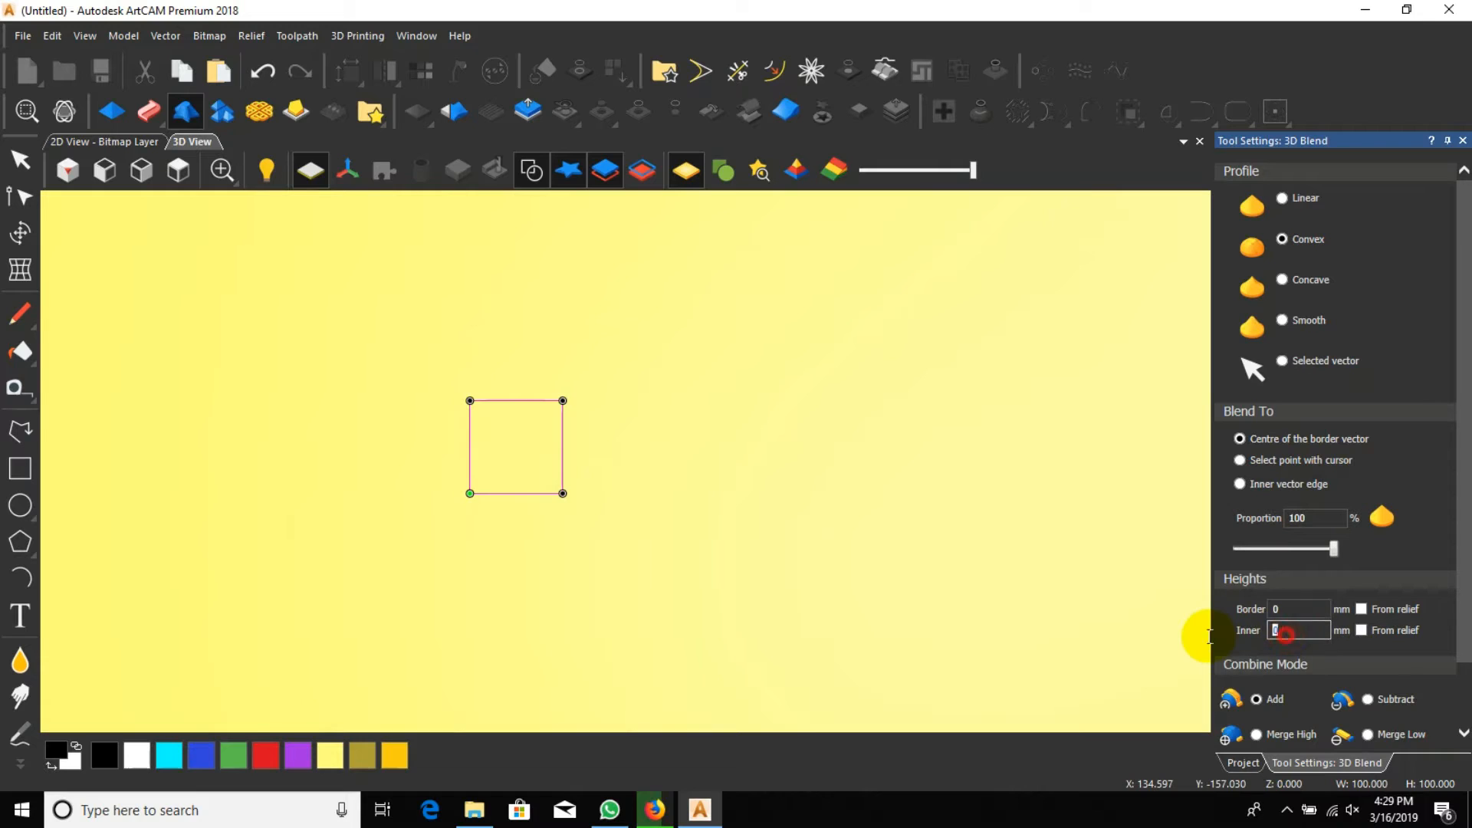
{"action": "type", "text": "10"}
{"action": "key", "text": "Return"}
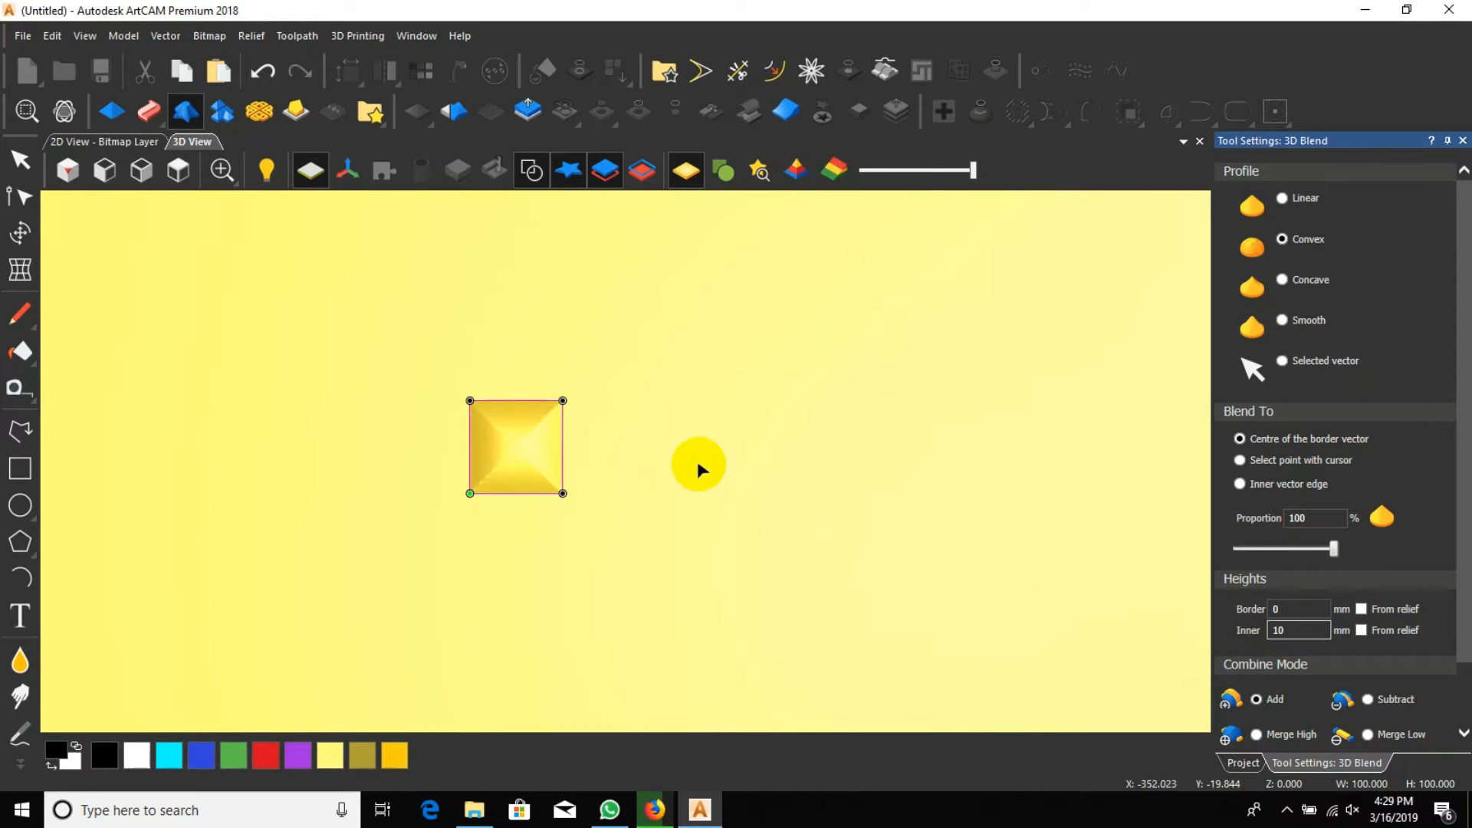
{"action": "scroll", "coordinate": [517, 446], "scroll_direction": "up", "scroll_amount": 3}
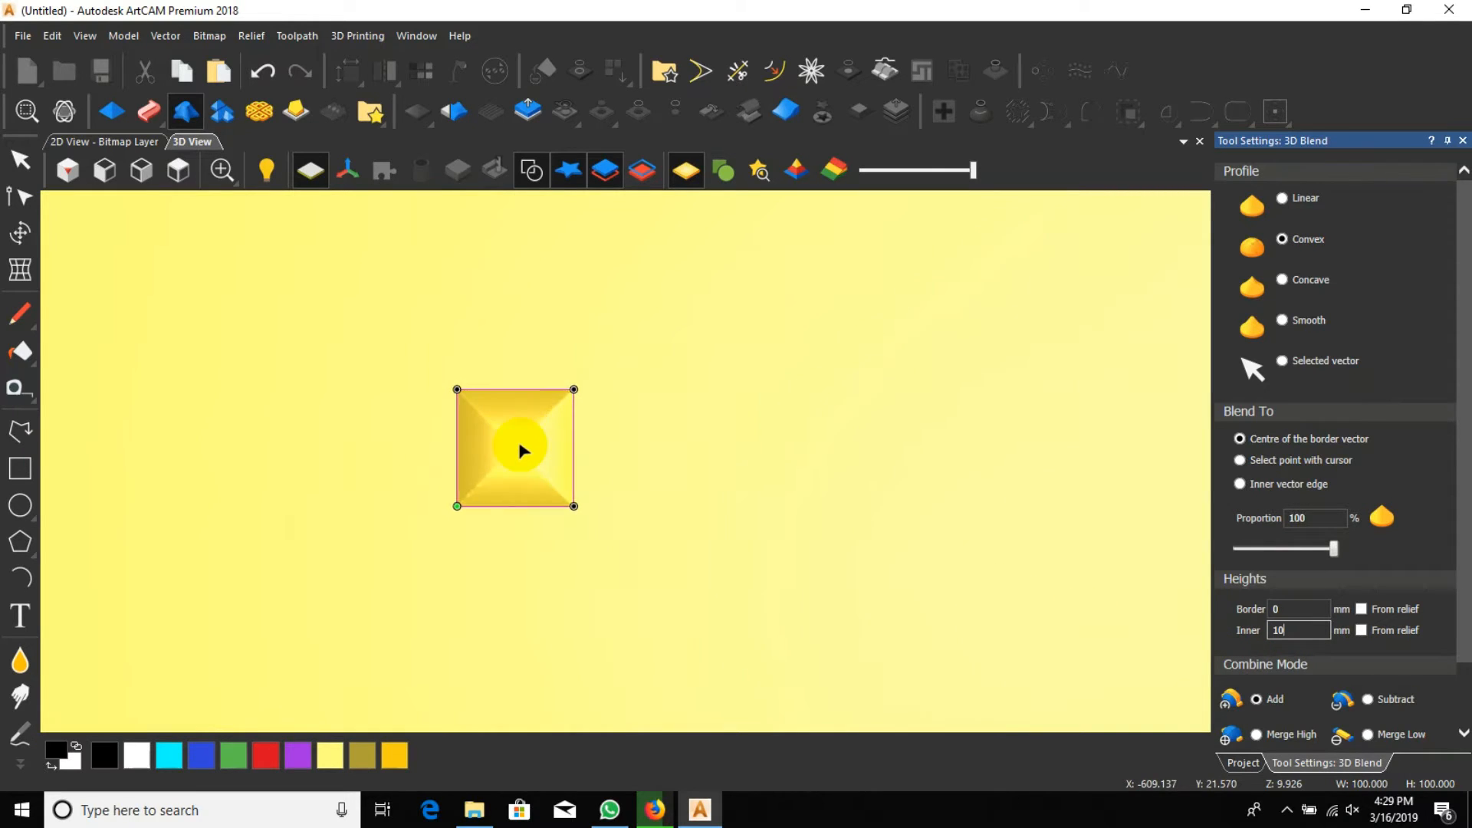
Step: Blend to a point selected with the cursor, placed in the square's upper-right area at about X -591, Y 43 mm
{"action": "left_click", "coordinate": [1239, 460]}
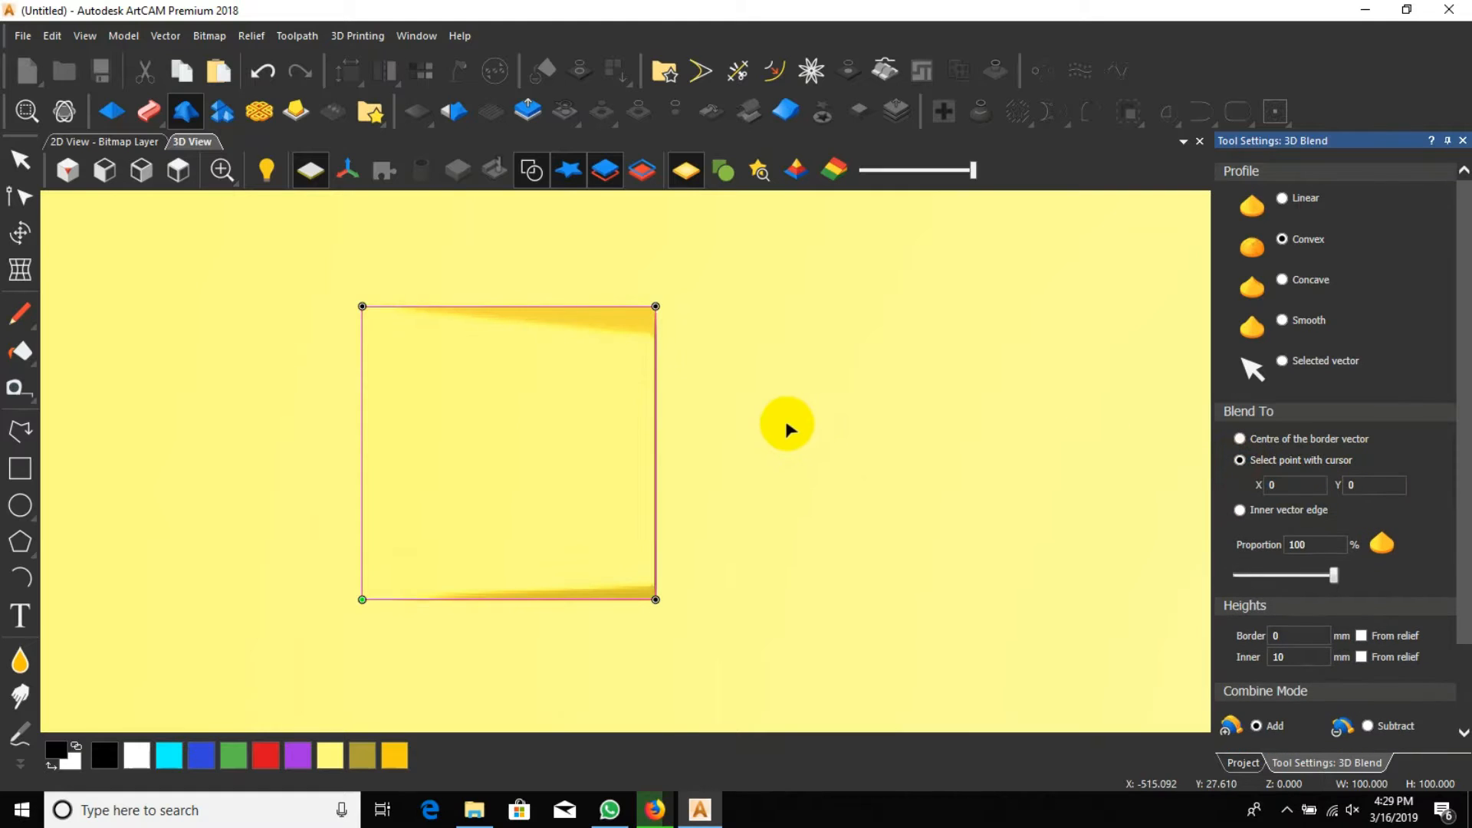
{"action": "scroll", "coordinate": [806, 451], "scroll_direction": "down", "scroll_amount": 5}
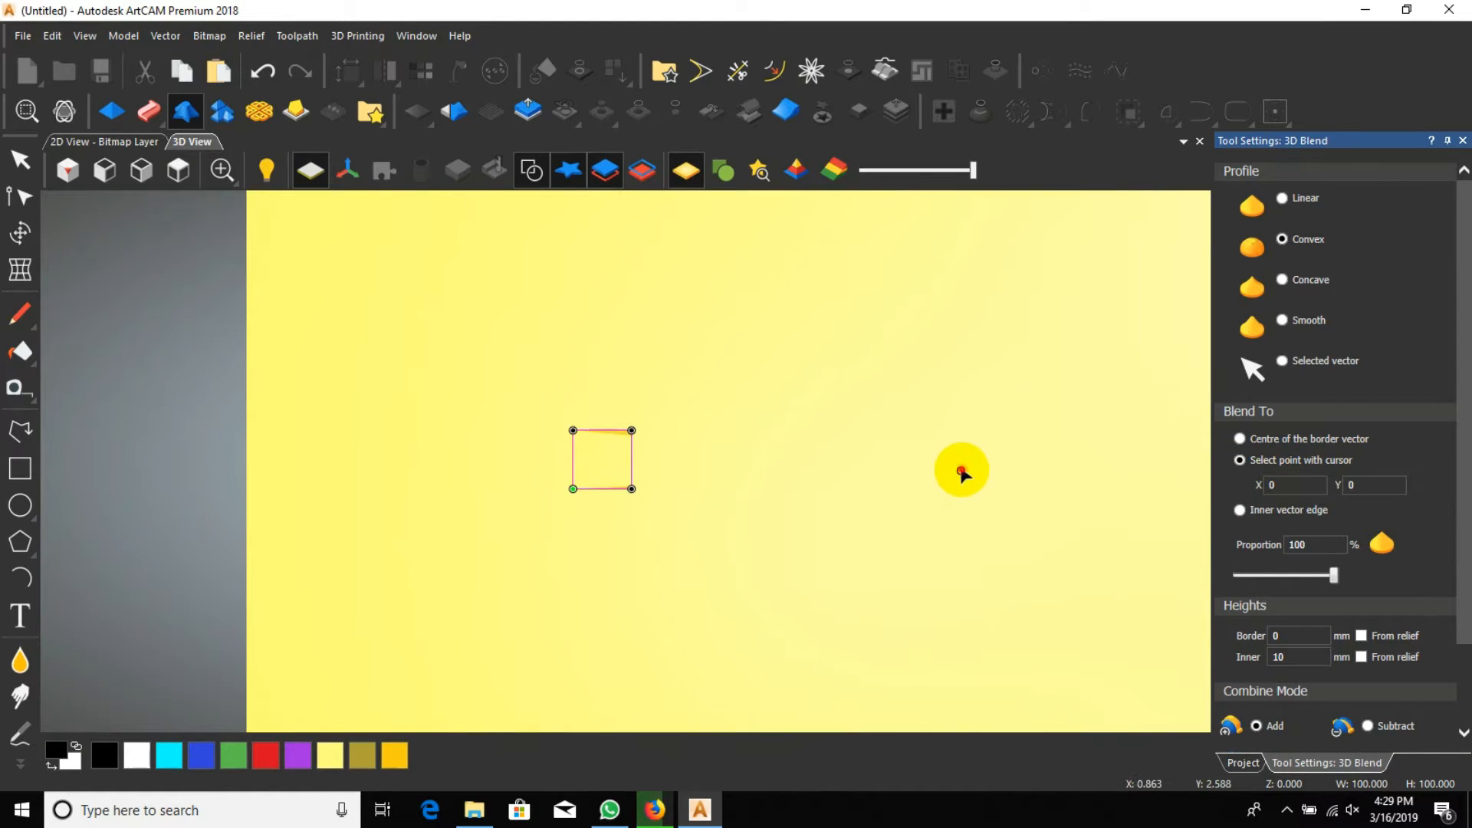
{"action": "left_click", "coordinate": [608, 447]}
{"action": "scroll", "coordinate": [613, 445], "scroll_direction": "up", "scroll_amount": 5}
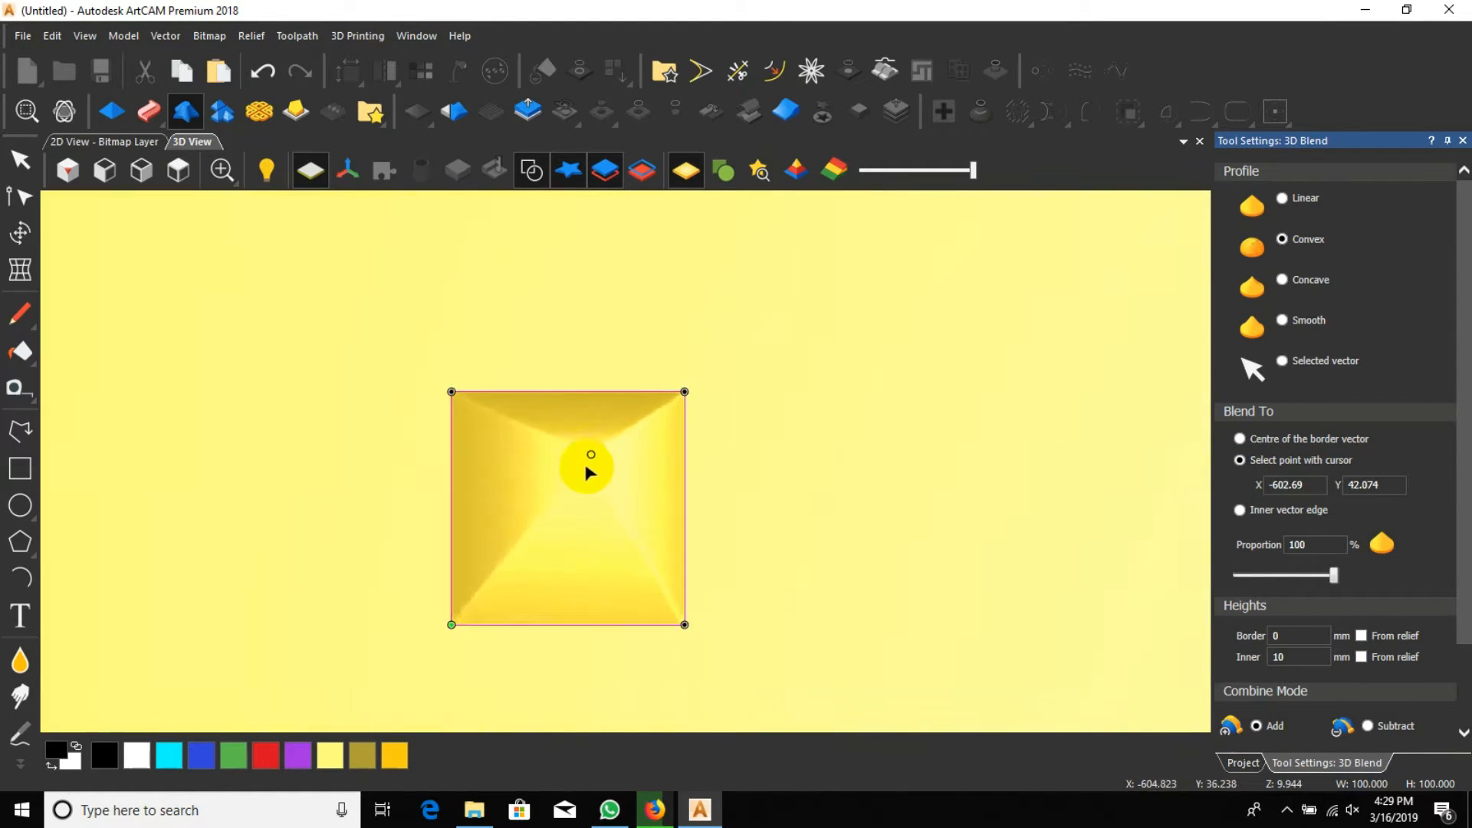
{"action": "left_click_drag", "start_coordinate": [662, 415], "coordinate": [618, 452]}
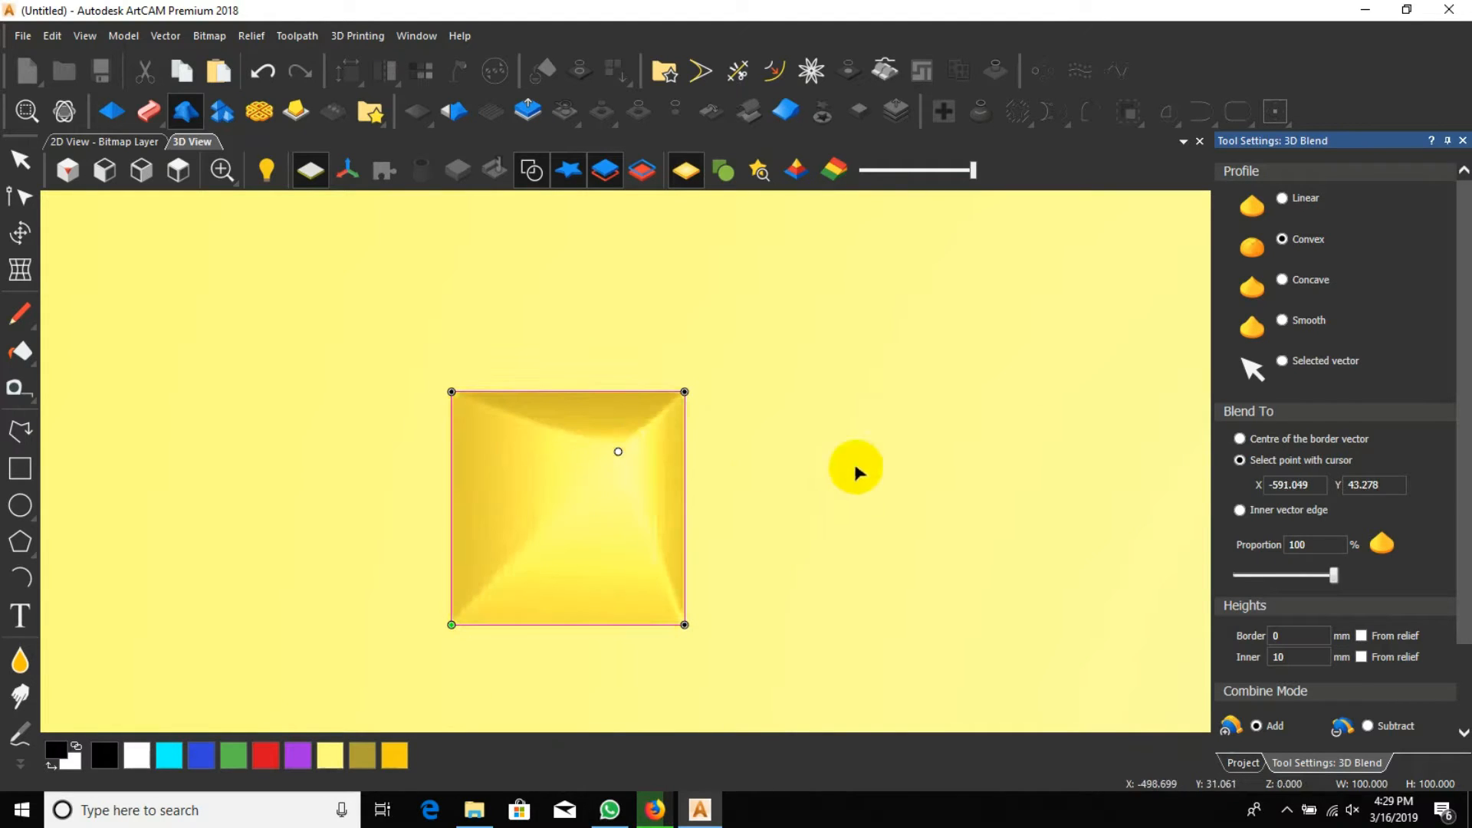
Step: Compare the Linear, Concave and Smooth profiles on the blend and settle on Concave
{"action": "left_click", "coordinate": [1283, 198]}
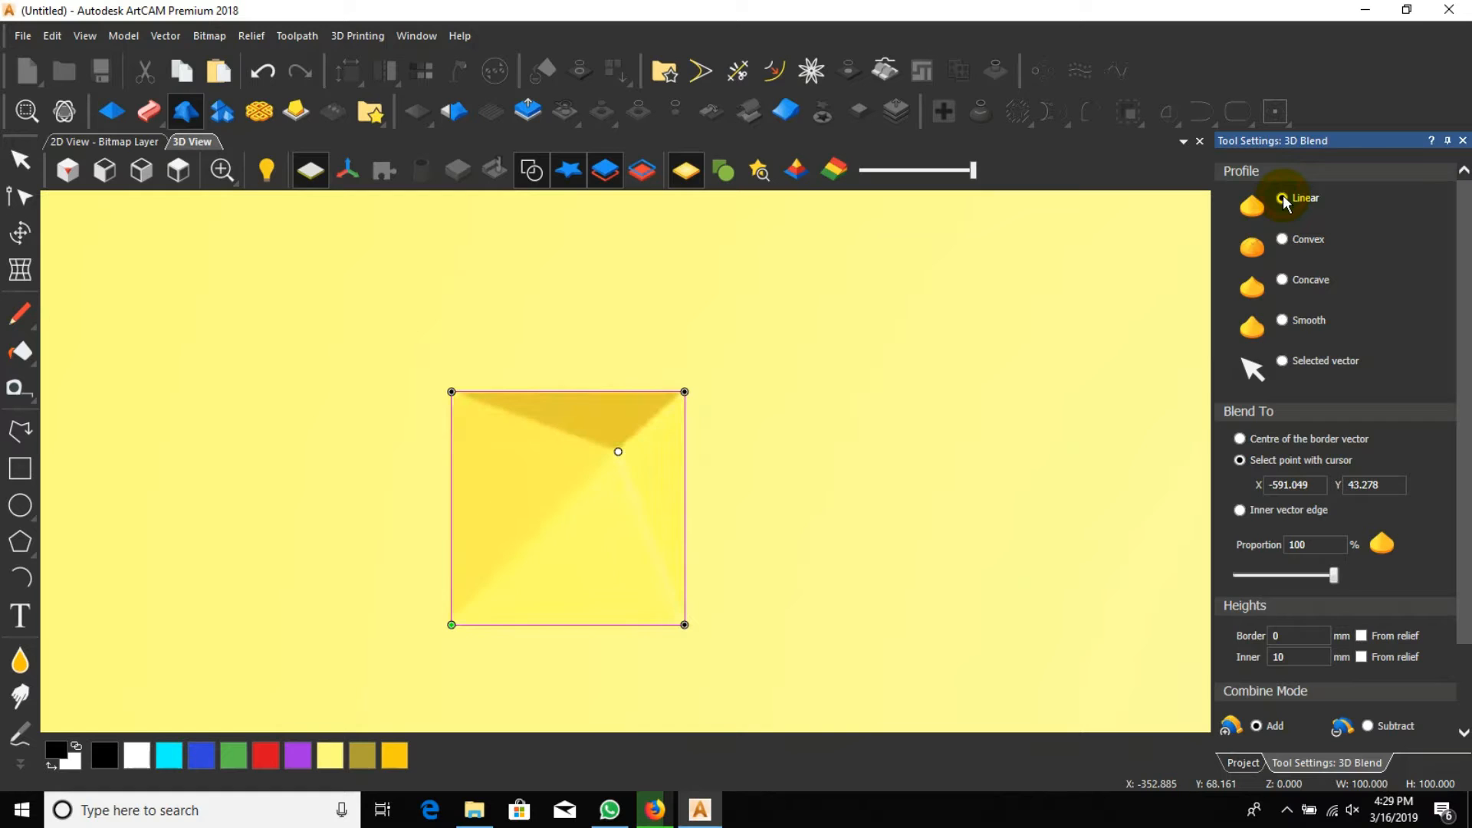
{"action": "left_click", "coordinate": [1280, 282]}
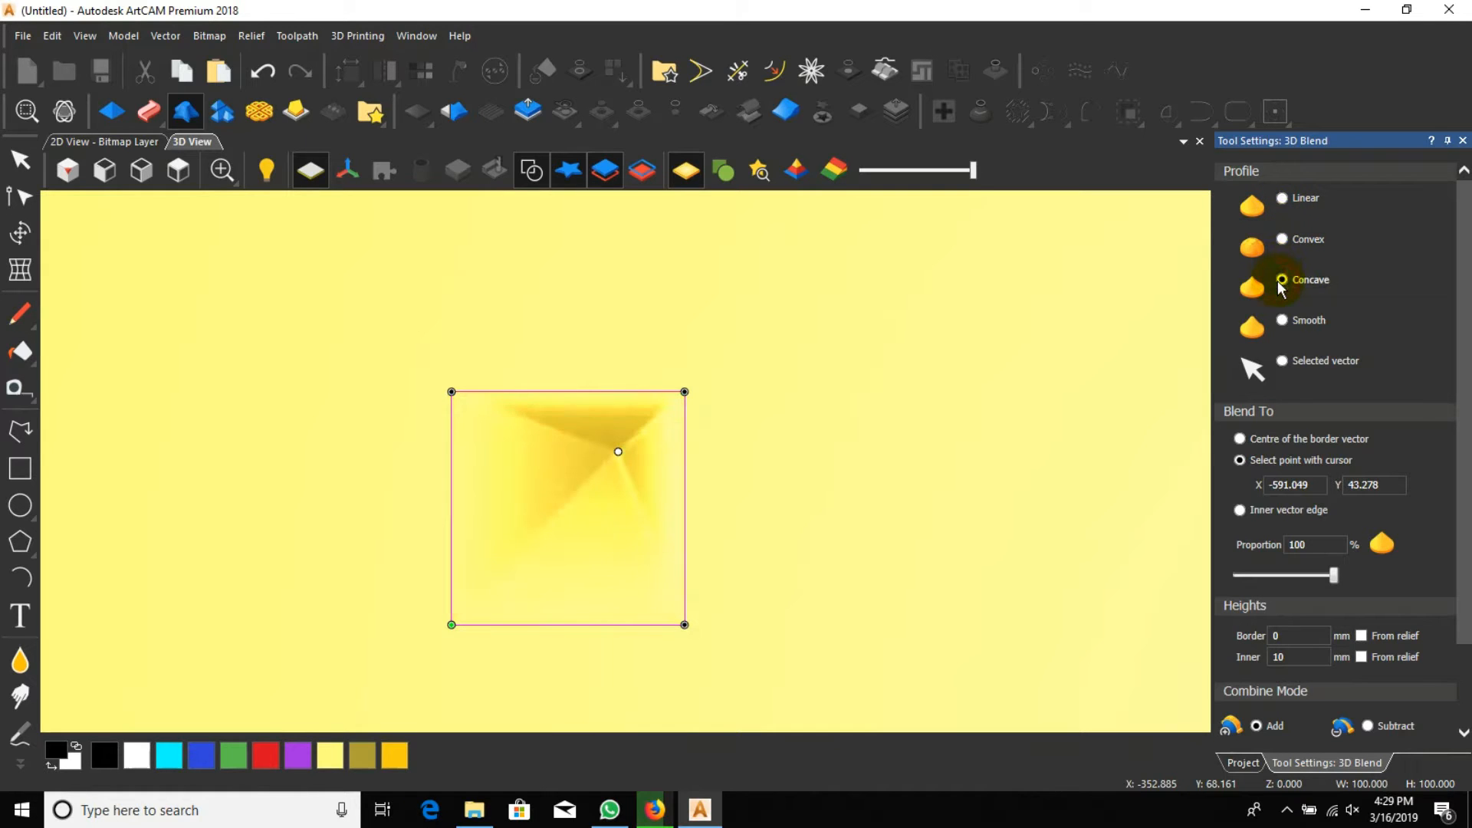
{"action": "mouse_move", "coordinate": [611, 513]}
{"action": "left_mouse_down"}
{"action": "mouse_move", "coordinate": [660, 361]}
{"action": "mouse_move", "coordinate": [673, 253]}
{"action": "mouse_move", "coordinate": [604, 559]}
{"action": "mouse_move", "coordinate": [706, 332]}
{"action": "mouse_move", "coordinate": [712, 356]}
{"action": "left_mouse_up"}
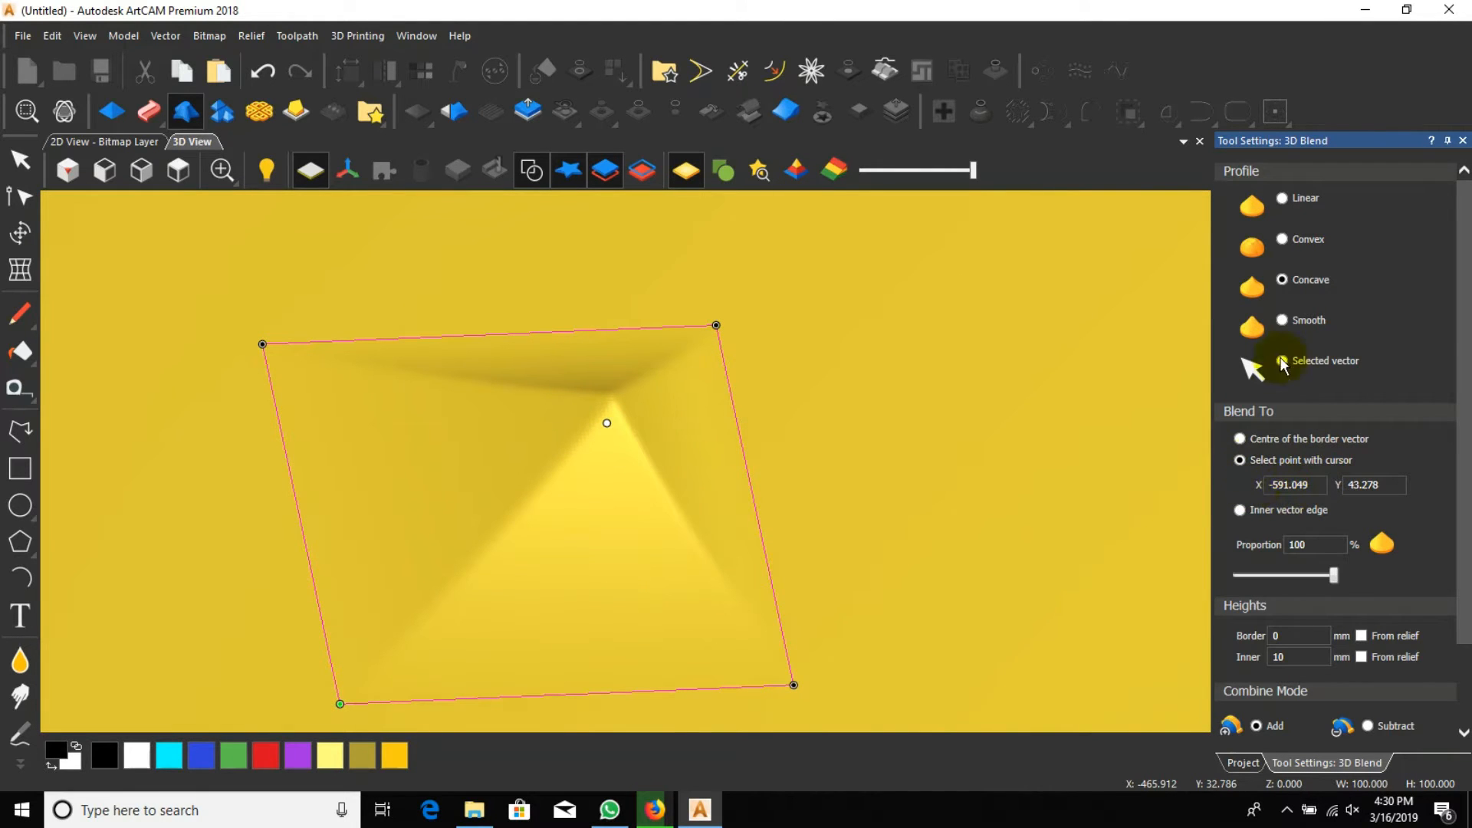
{"action": "left_click", "coordinate": [1282, 320]}
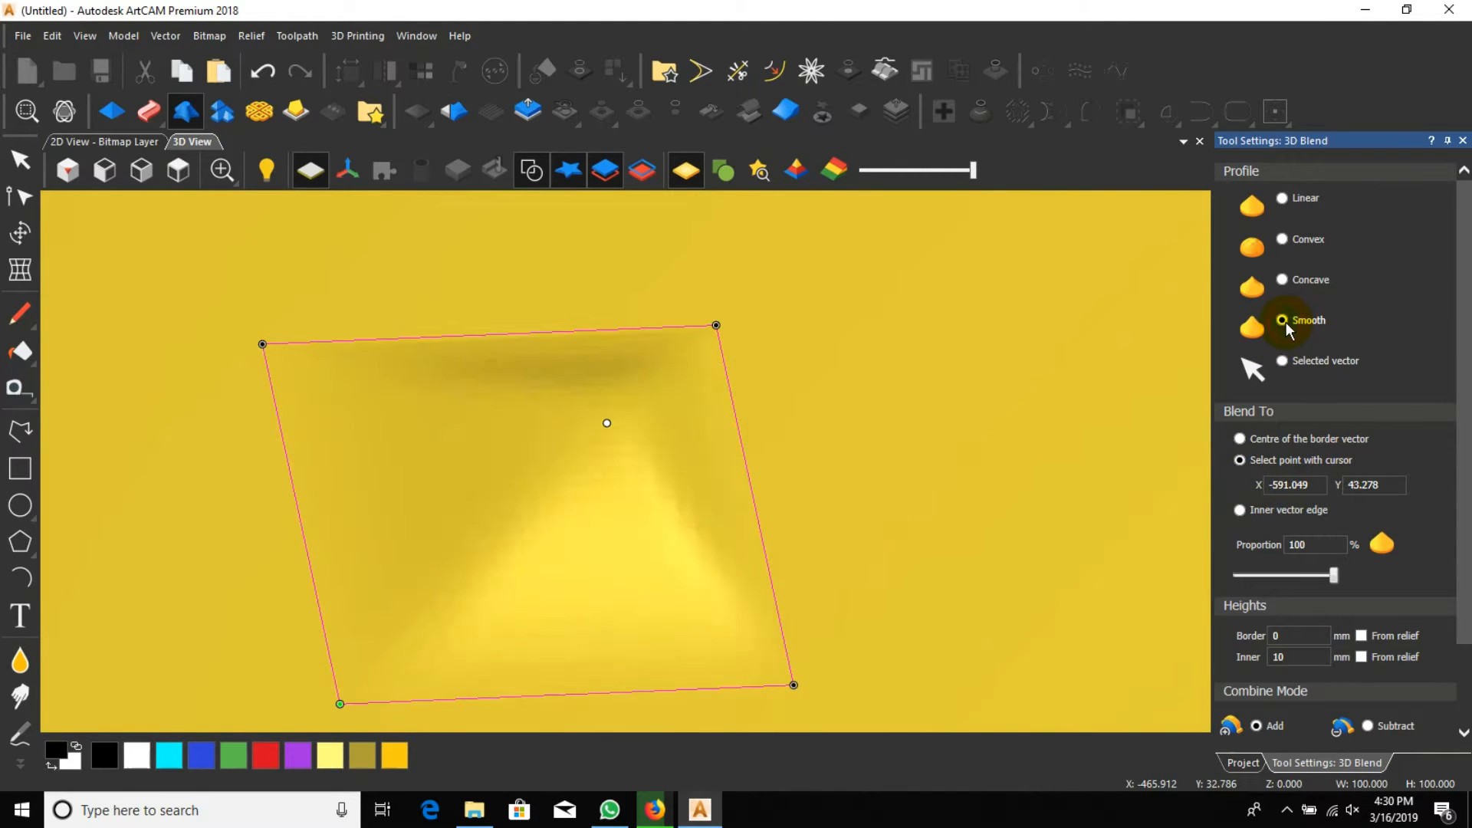
{"action": "left_click", "coordinate": [1282, 280]}
{"action": "left_click_drag", "start_coordinate": [747, 407], "coordinate": [537, 577]}
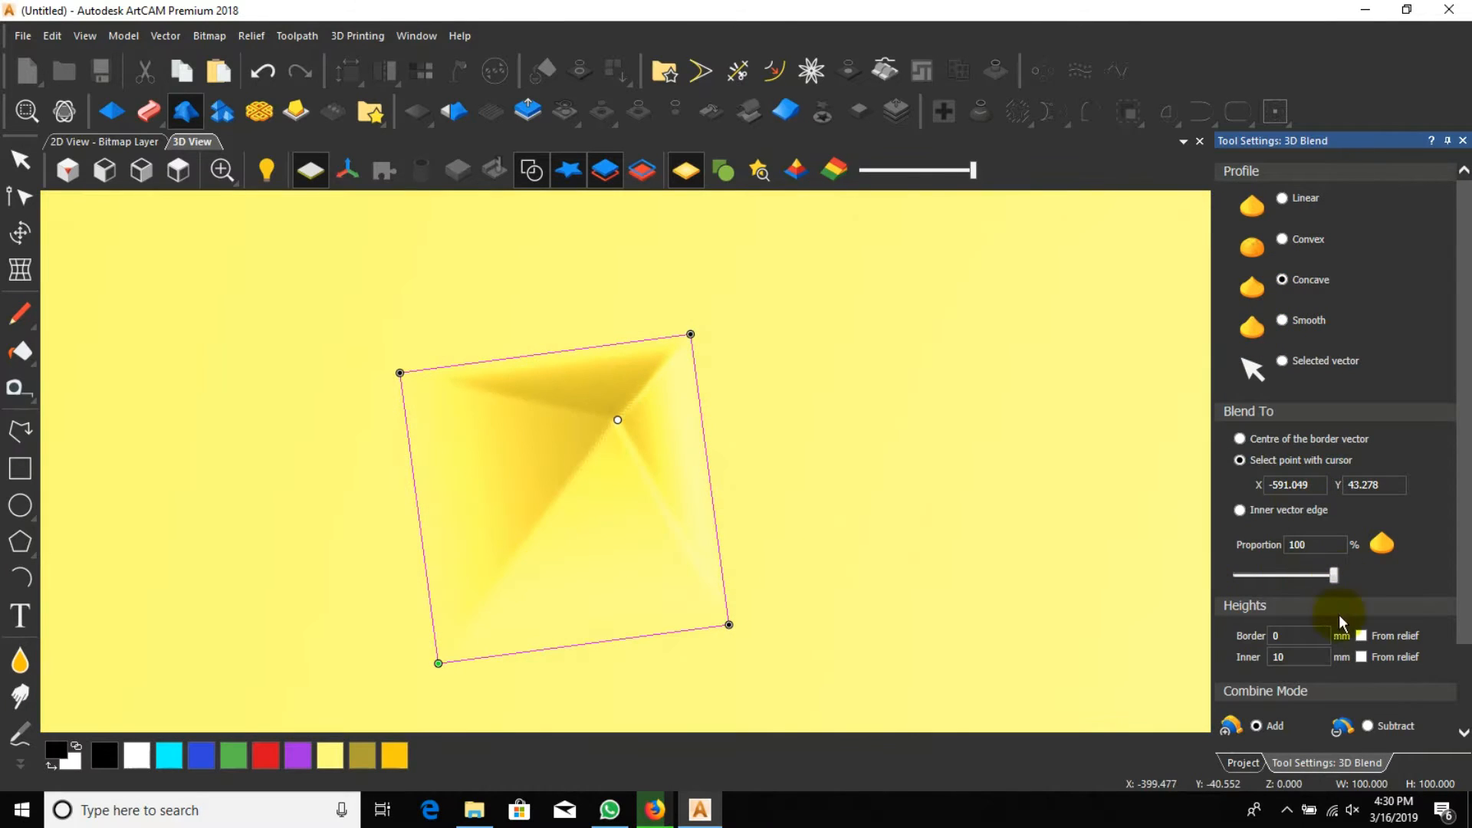
Step: Set the blend's inner height to 8 mm and border height to 2 mm, and inspect the raised edges
{"action": "left_click_drag", "start_coordinate": [1304, 634], "coordinate": [1224, 657]}
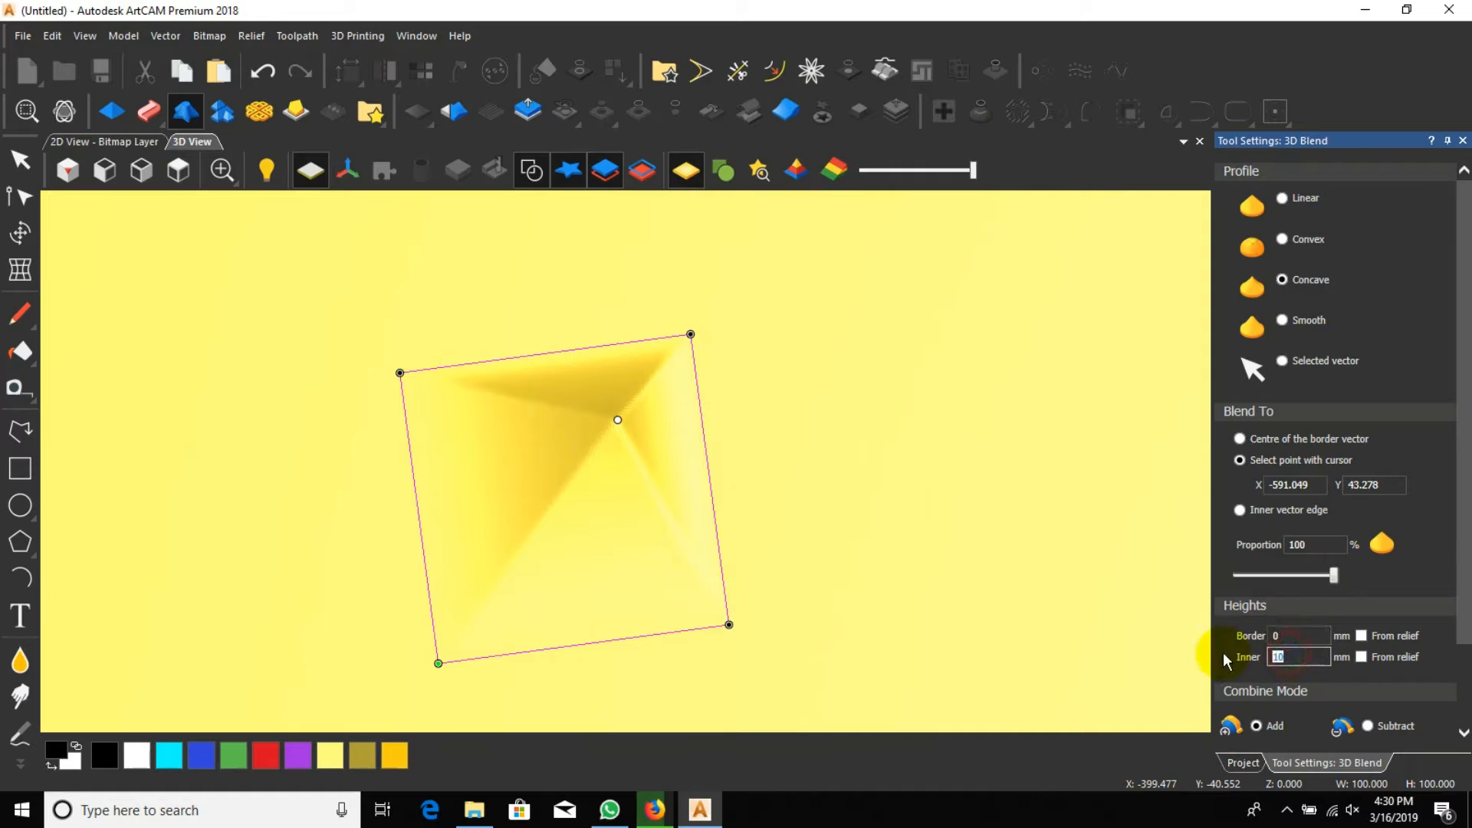
{"action": "type", "text": "8"}
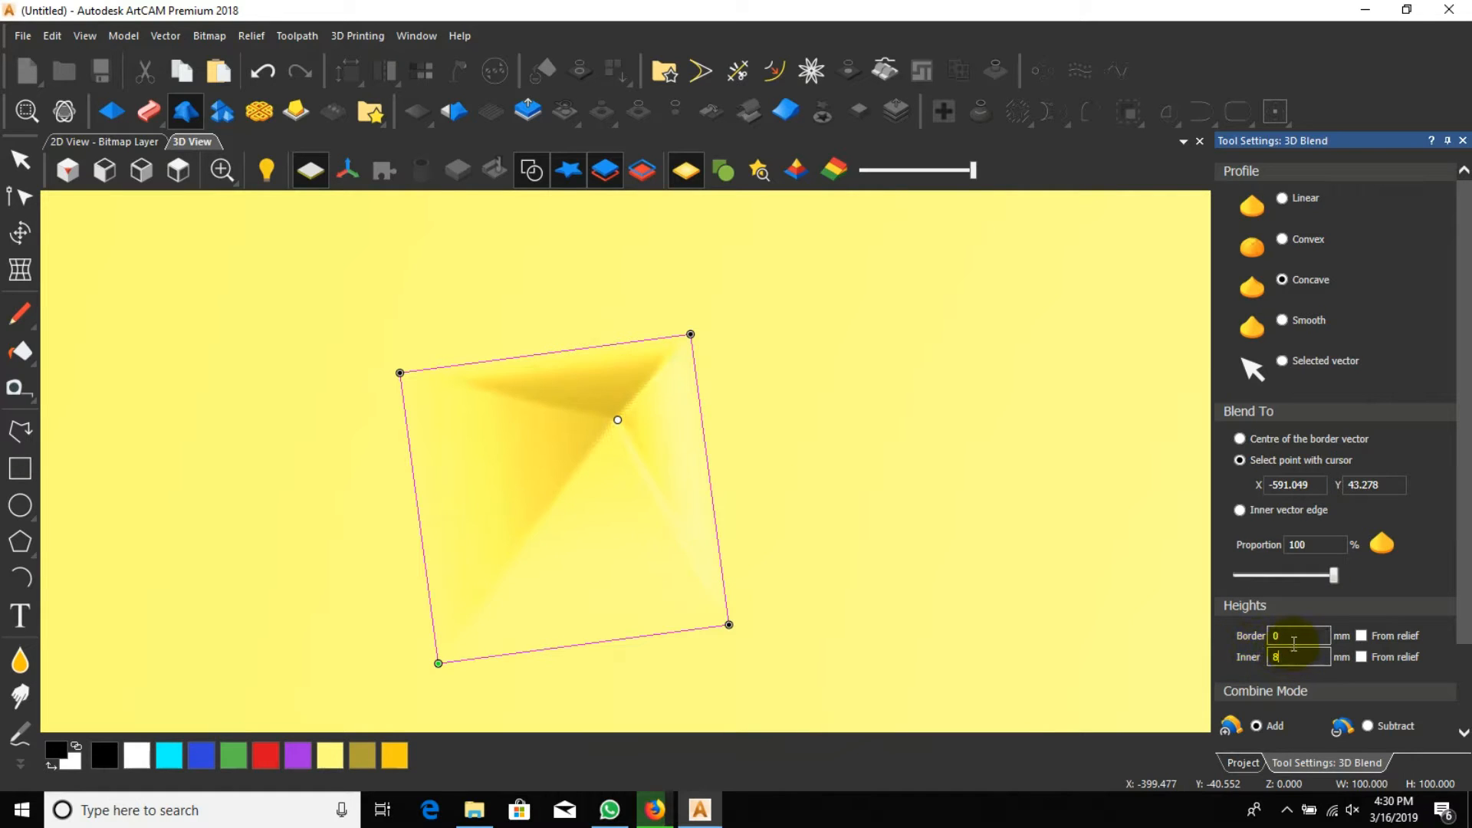
{"action": "left_click_drag", "start_coordinate": [1290, 637], "coordinate": [1191, 635]}
{"action": "type", "text": "2"}
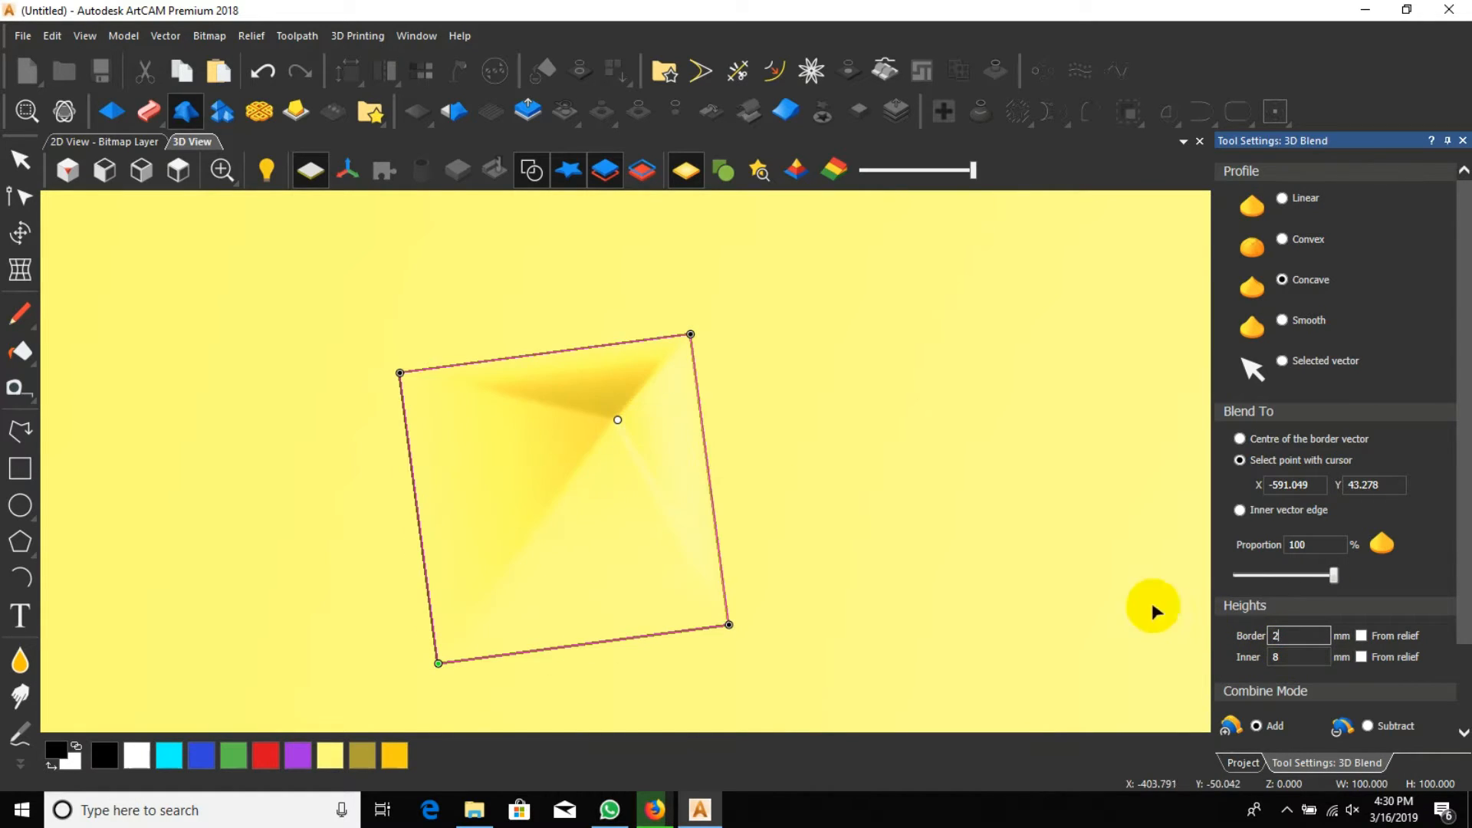
{"action": "mouse_move", "coordinate": [575, 434]}
{"action": "left_mouse_down"}
{"action": "mouse_move", "coordinate": [621, 437]}
{"action": "mouse_move", "coordinate": [683, 257]}
{"action": "mouse_move", "coordinate": [702, 279]}
{"action": "mouse_move", "coordinate": [674, 614]}
{"action": "mouse_move", "coordinate": [368, 360]}
{"action": "mouse_move", "coordinate": [486, 237]}
{"action": "mouse_move", "coordinate": [585, 447]}
{"action": "mouse_move", "coordinate": [736, 476]}
{"action": "mouse_move", "coordinate": [656, 239]}
{"action": "mouse_move", "coordinate": [575, 355]}
{"action": "left_mouse_up"}
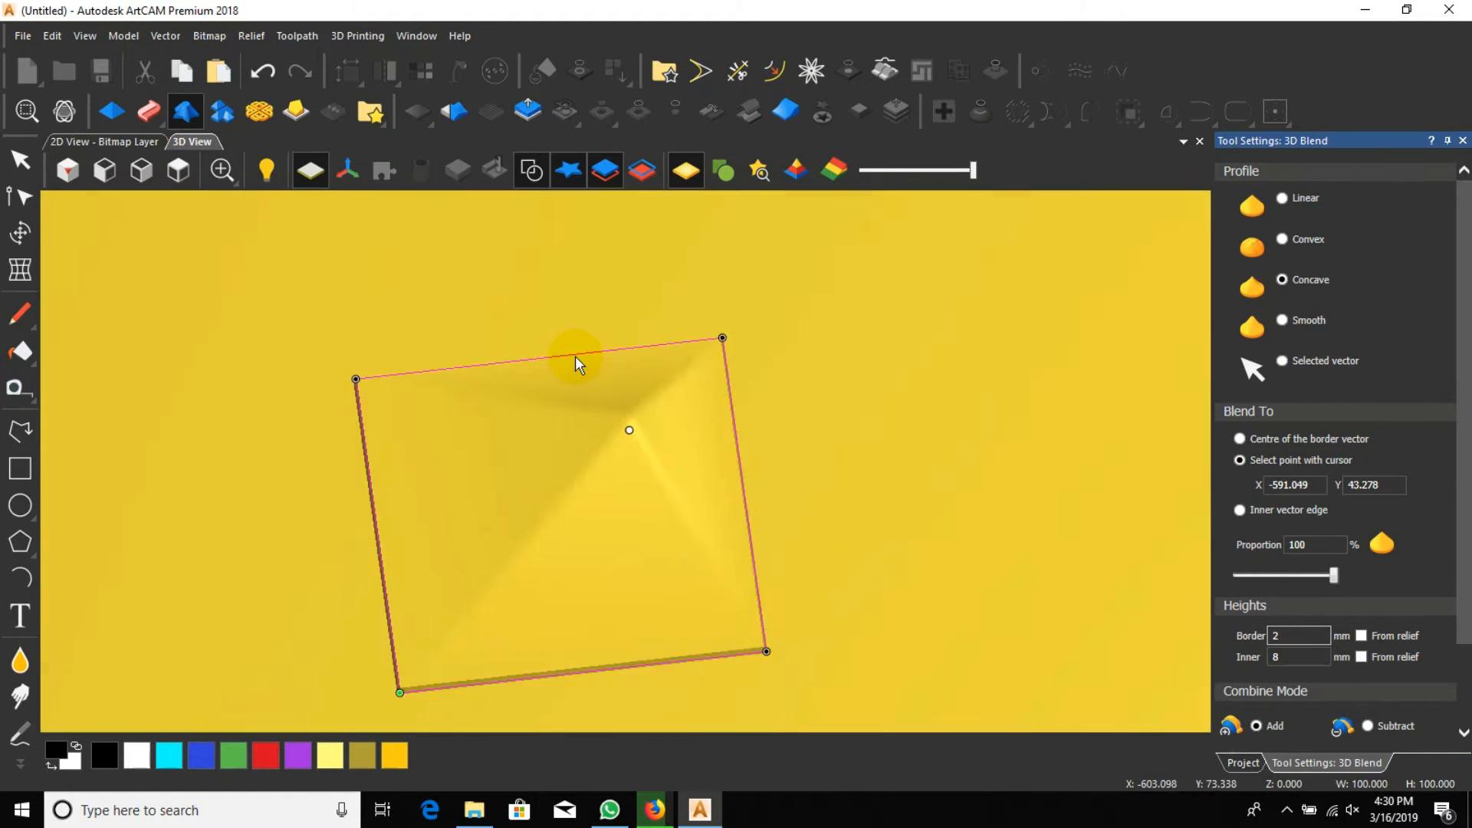
{"action": "scroll", "coordinate": [624, 431], "scroll_direction": "up", "scroll_amount": 3}
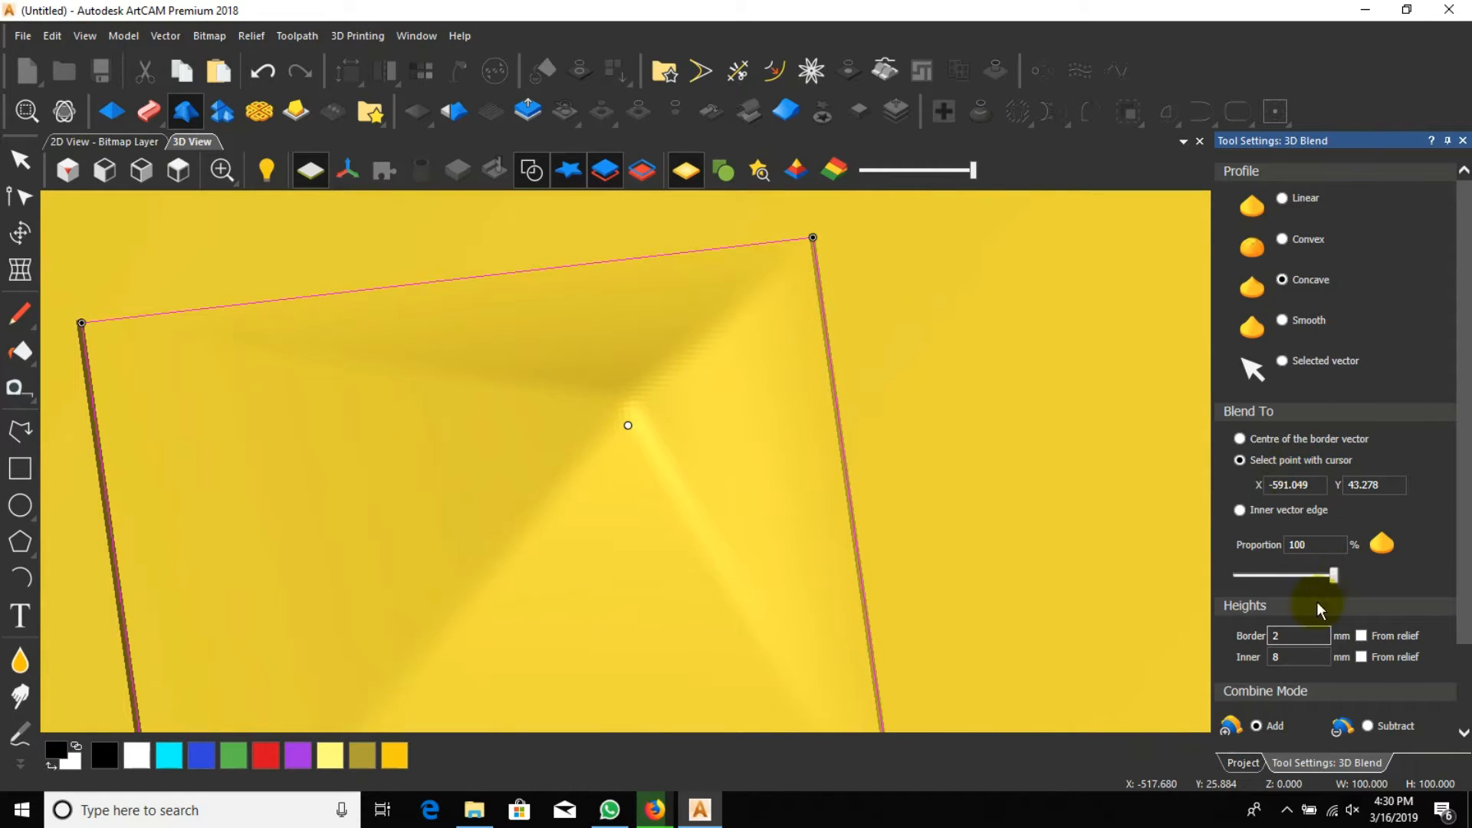
Step: Set the blend's border height to 0 and inner height to 12 mm, and apply the blend to the relief
{"action": "double_click", "coordinate": [1285, 638]}
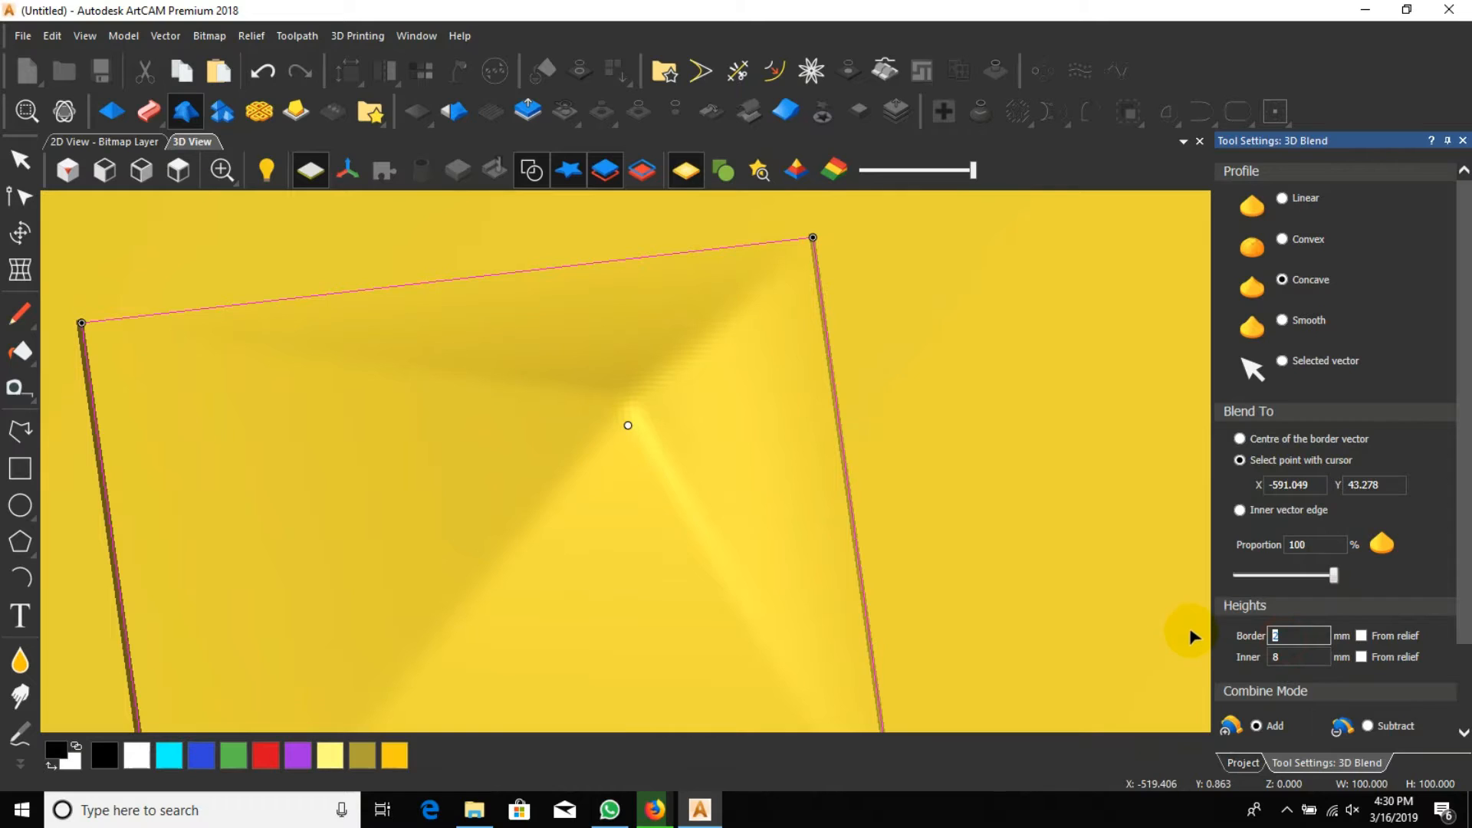
{"action": "type", "text": "0"}
{"action": "left_click", "coordinate": [1294, 655]}
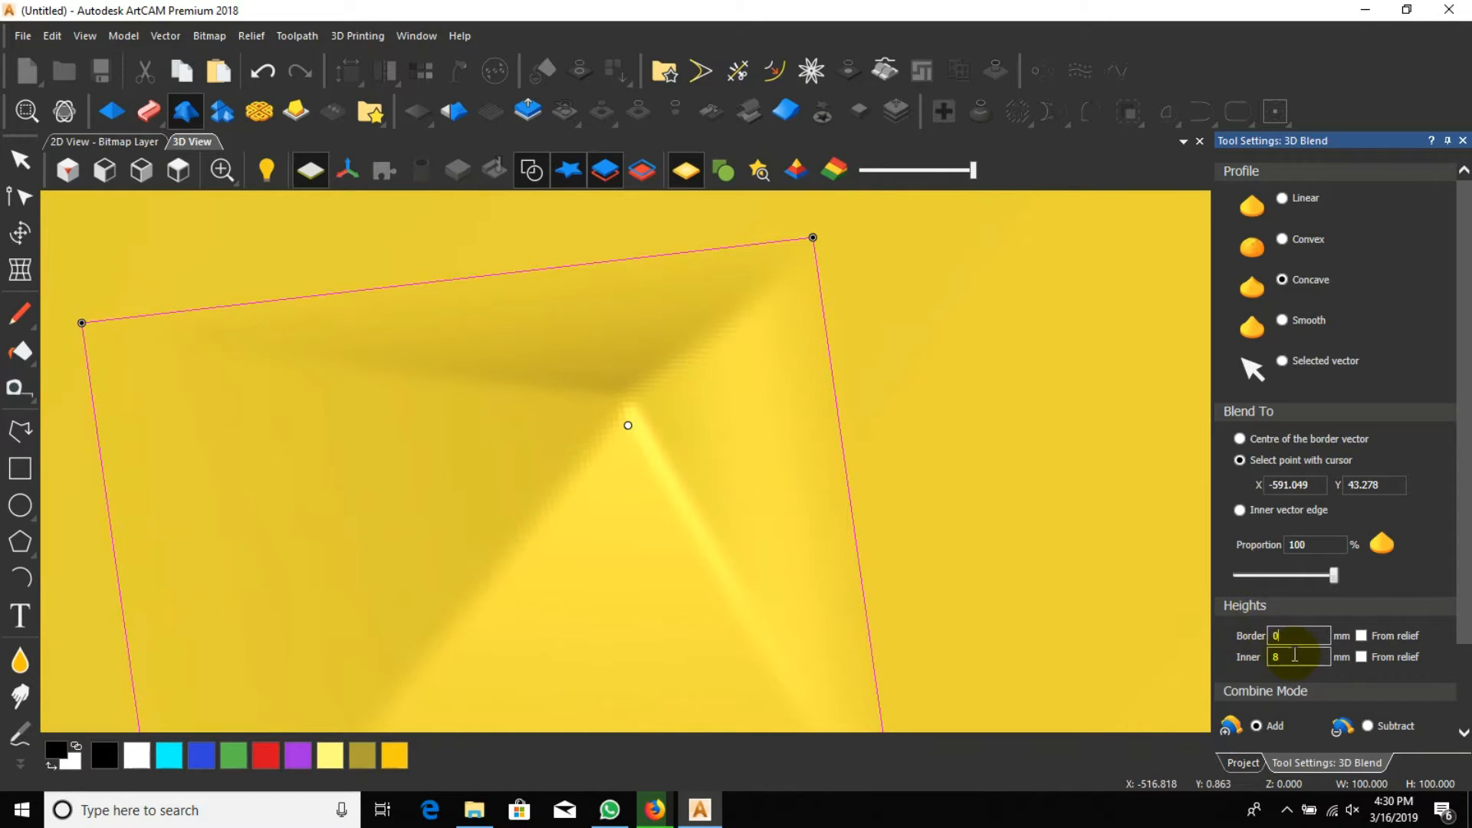
{"action": "double_click", "coordinate": [1294, 656]}
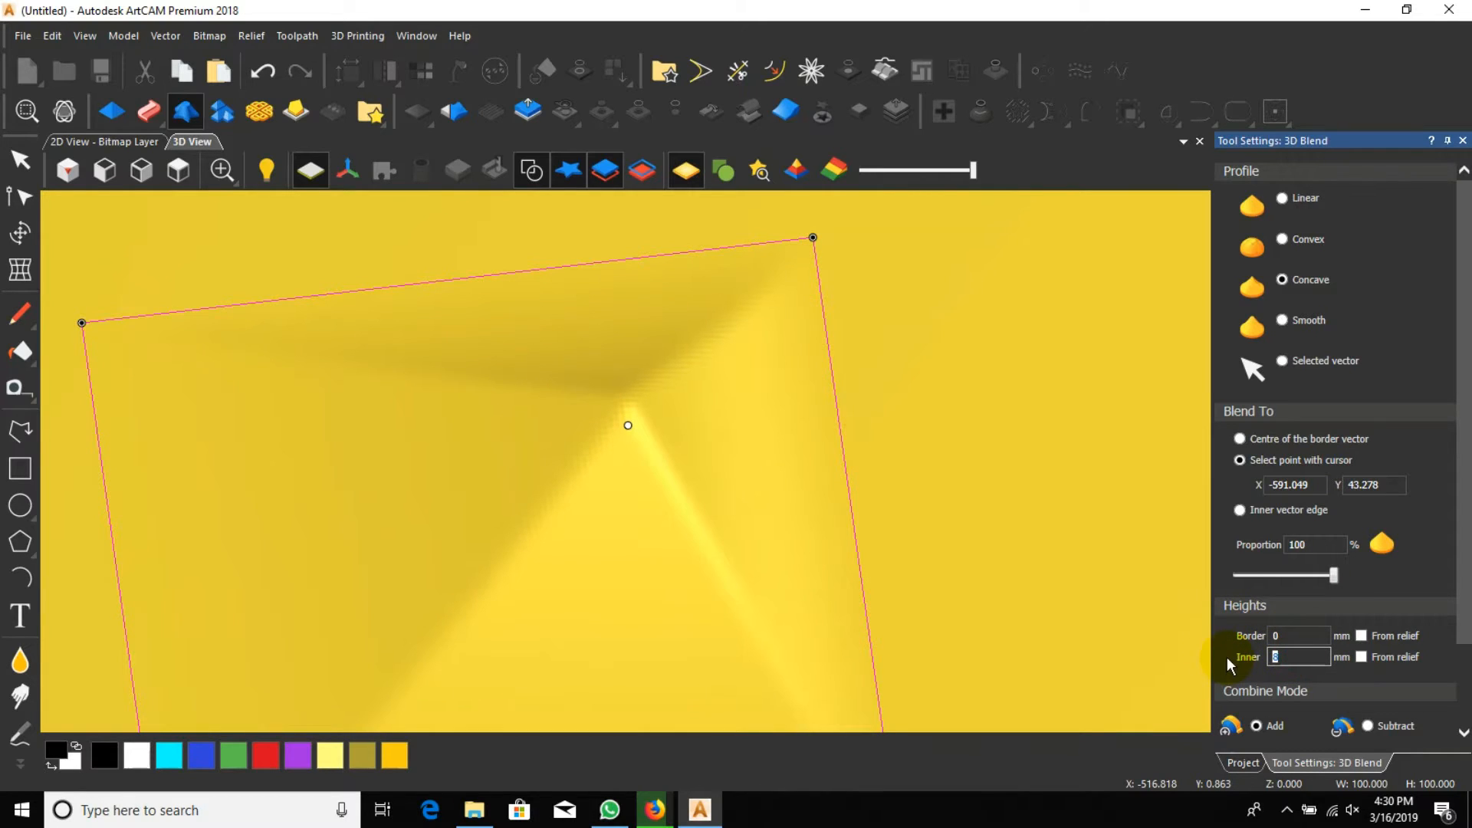
{"action": "type", "text": "12"}
{"action": "scroll", "coordinate": [615, 440], "scroll_direction": "down", "scroll_amount": 5}
{"action": "left_click_drag", "start_coordinate": [616, 443], "coordinate": [728, 575]}
{"action": "scroll", "coordinate": [1344, 630], "scroll_direction": "down", "scroll_amount": 3}
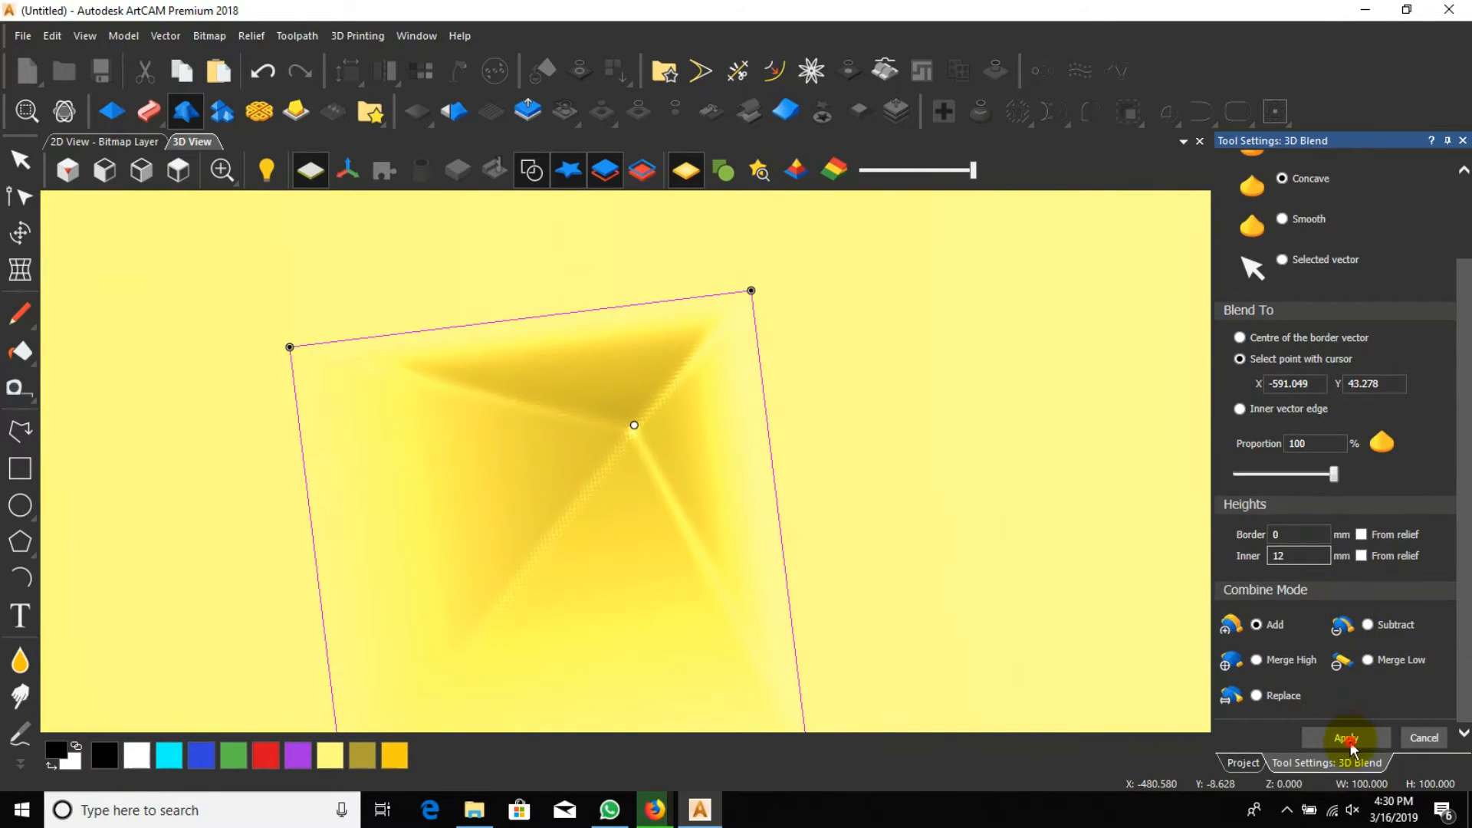
{"action": "left_click", "coordinate": [1347, 740]}
{"action": "left_click", "coordinate": [887, 487]}
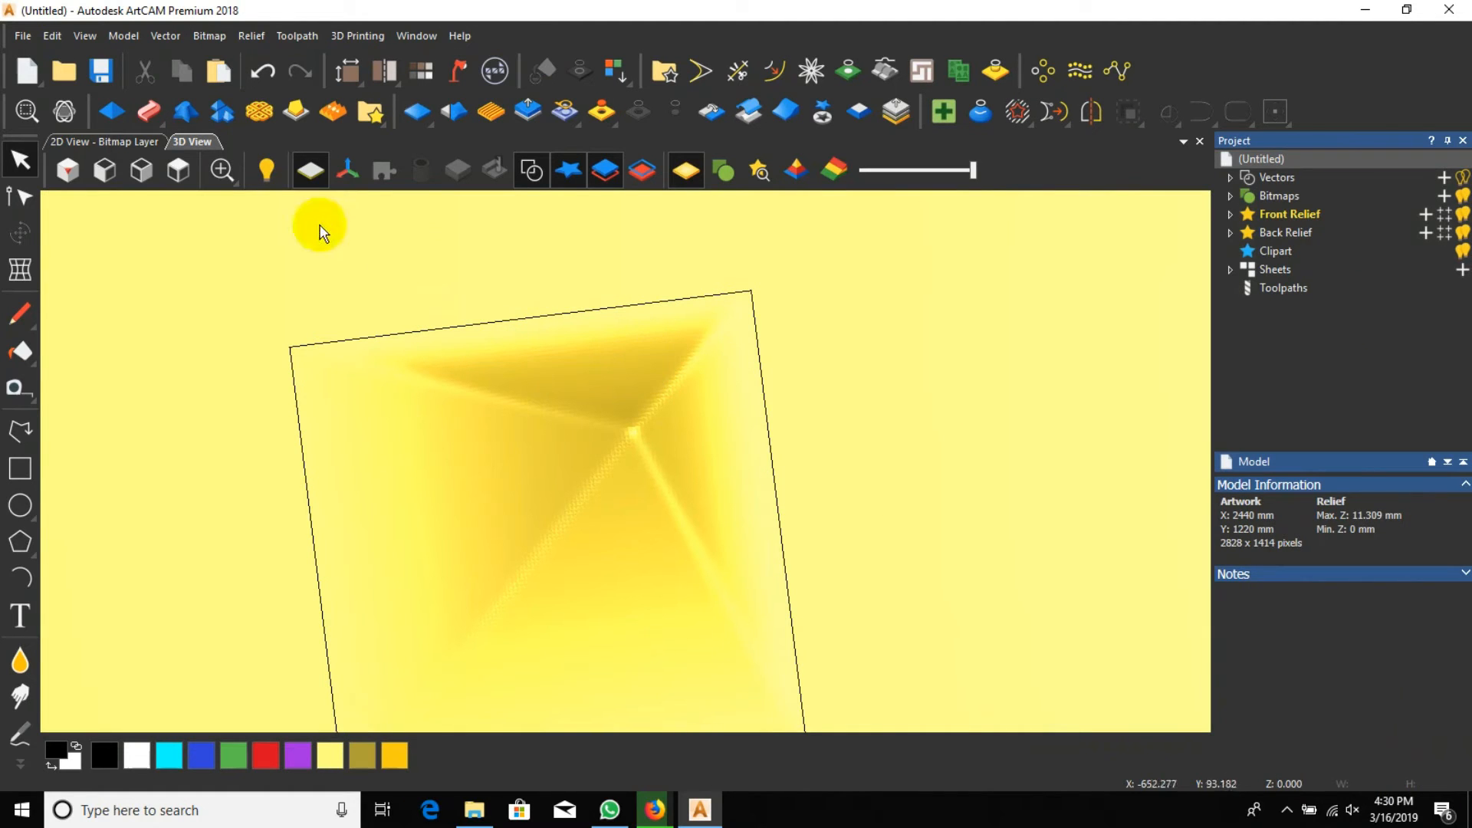
Step: View the relief from above, convert the blended pyramid into relief clipart and select it for transforming
{"action": "left_click", "coordinate": [179, 170]}
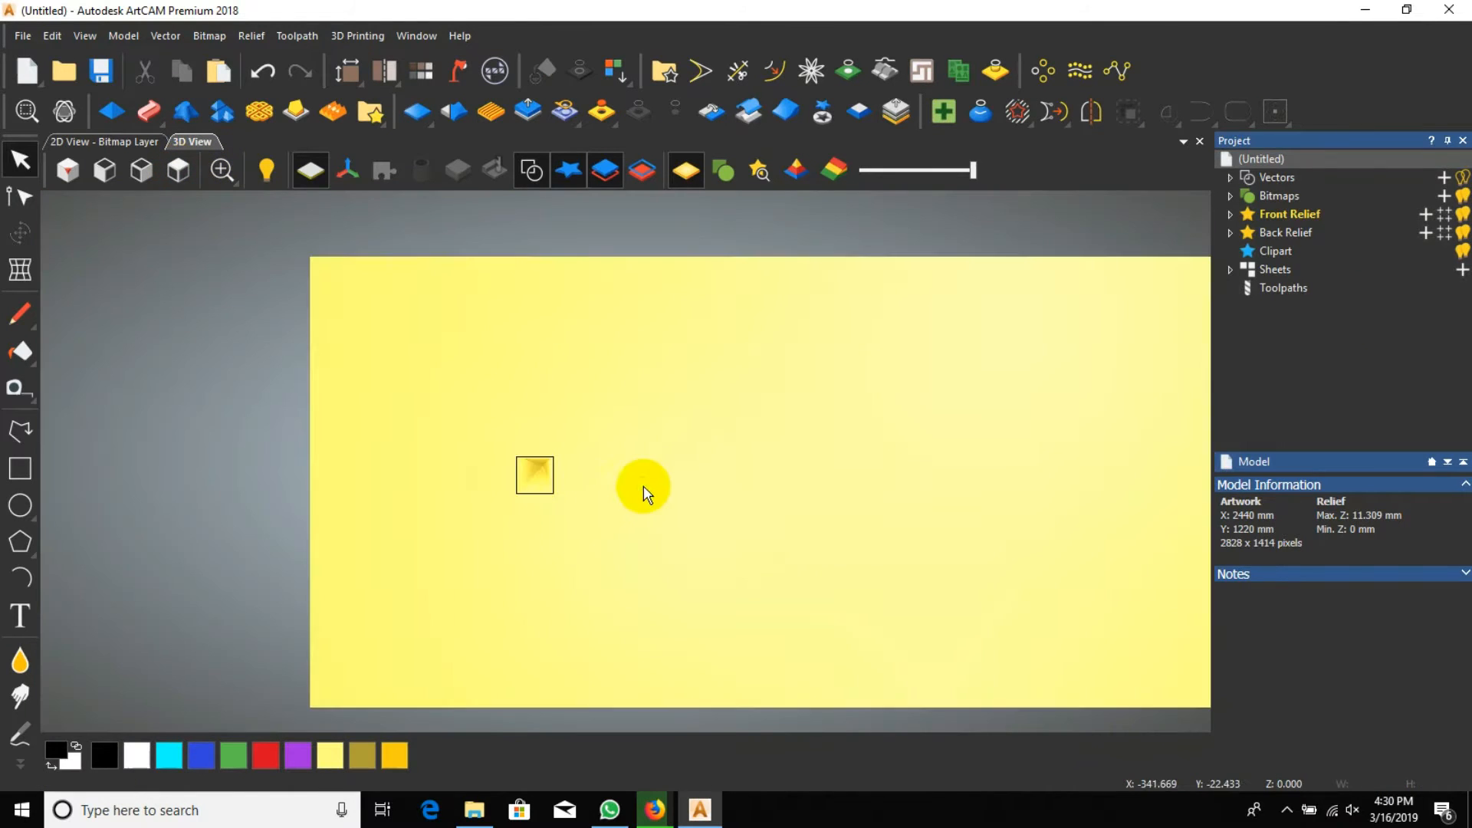
{"action": "left_click", "coordinate": [822, 112]}
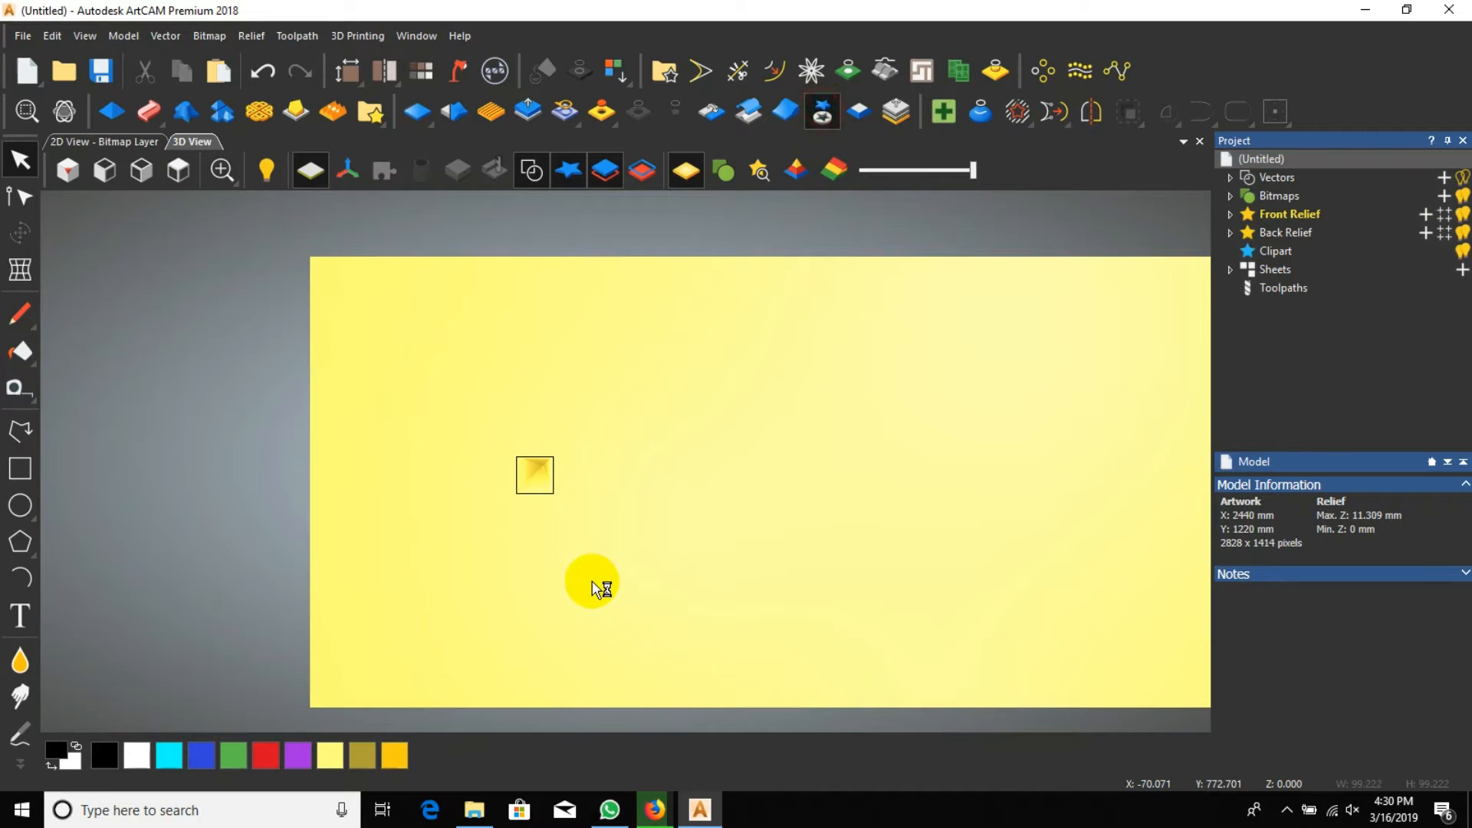
{"action": "left_click", "coordinate": [536, 477]}
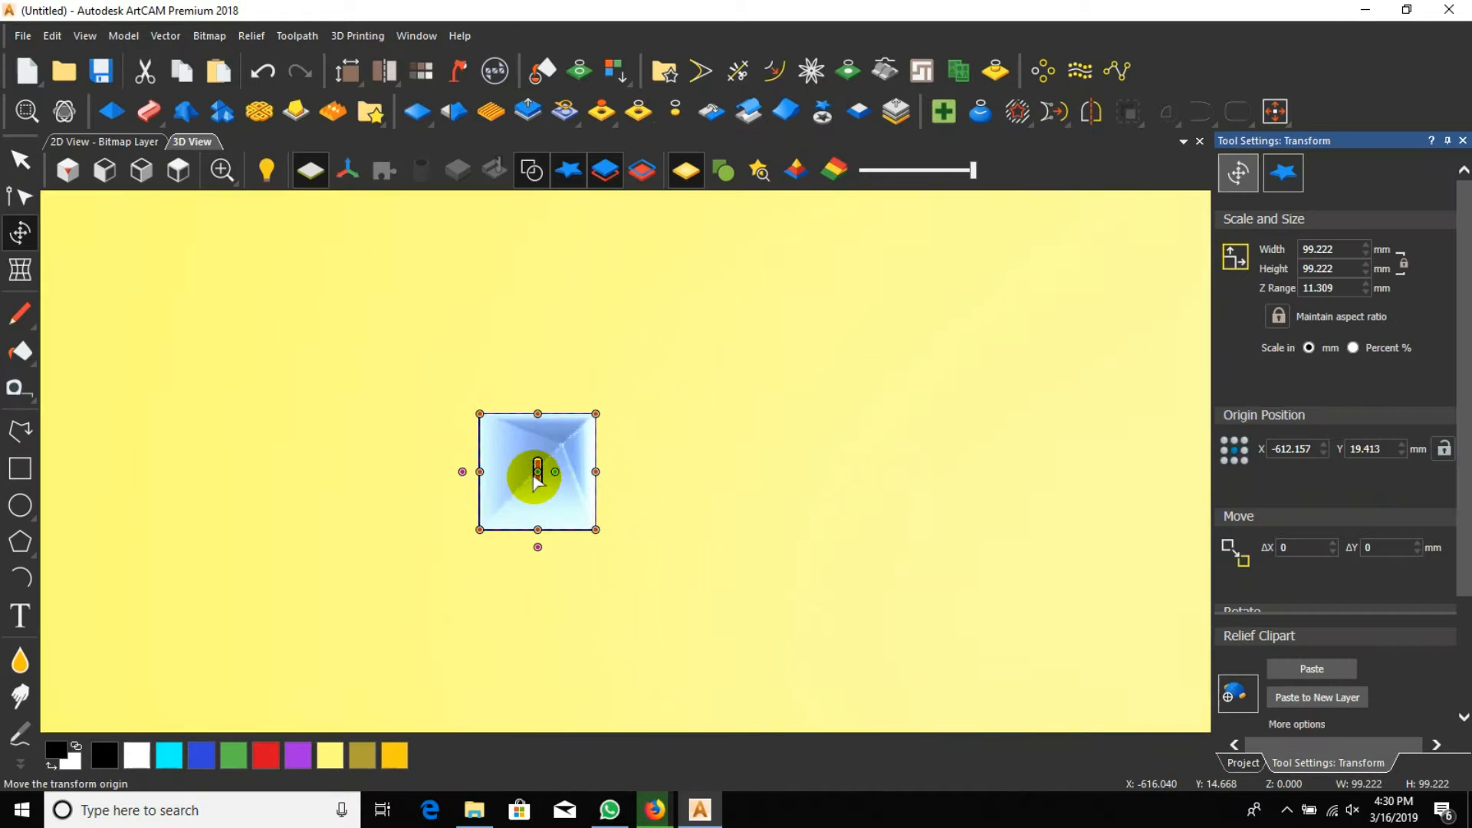
Step: Mirror the pyramid clipart horizontally across its right edge without keeping a copy
{"action": "scroll", "coordinate": [533, 476], "scroll_direction": "up", "scroll_amount": 4}
{"action": "scroll", "coordinate": [611, 474], "scroll_direction": "down", "scroll_amount": 7}
{"action": "scroll", "coordinate": [688, 450], "scroll_direction": "up", "scroll_amount": 2}
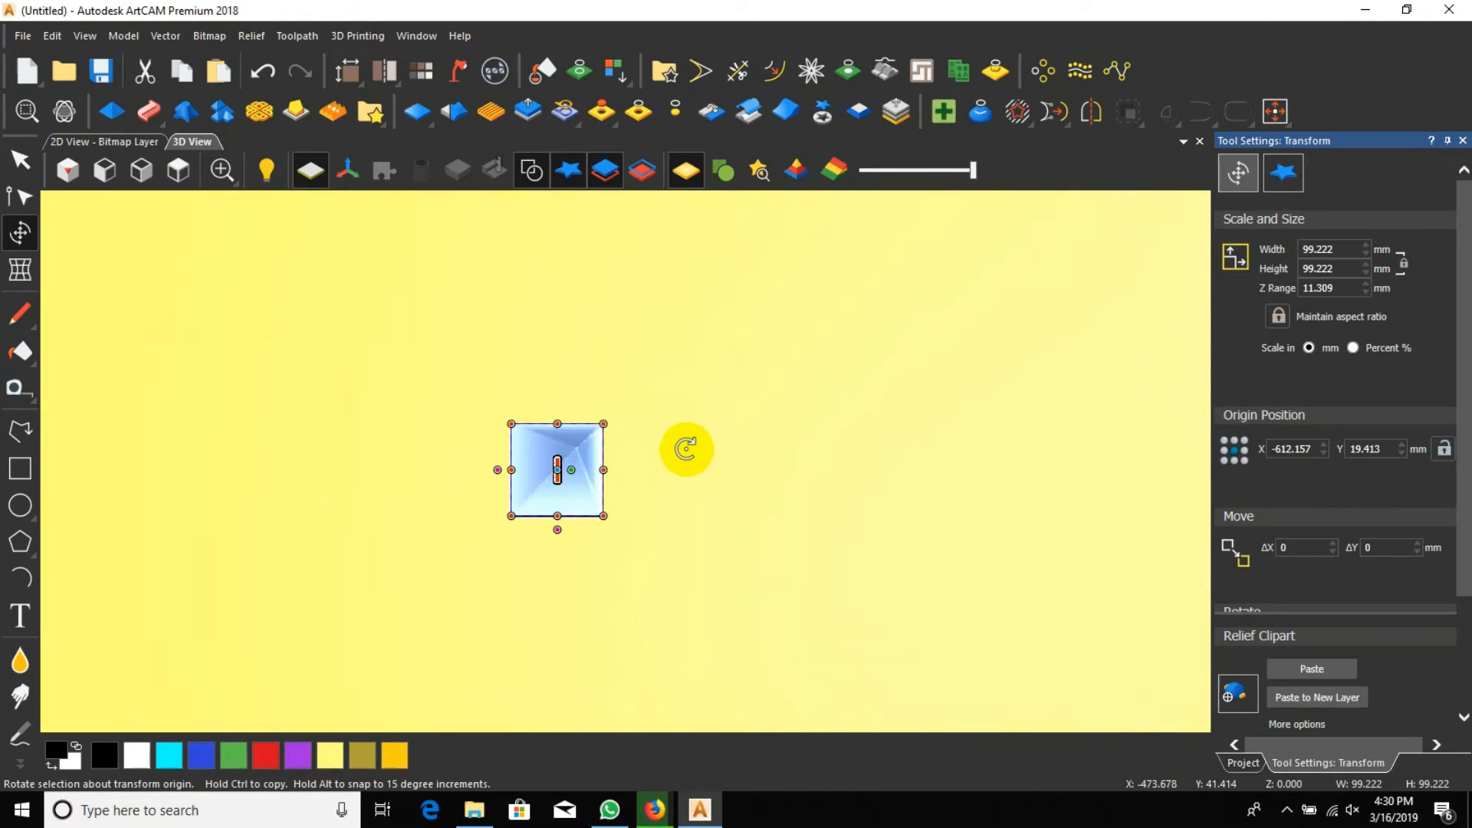
{"action": "scroll", "coordinate": [686, 448], "scroll_direction": "up", "scroll_amount": 1}
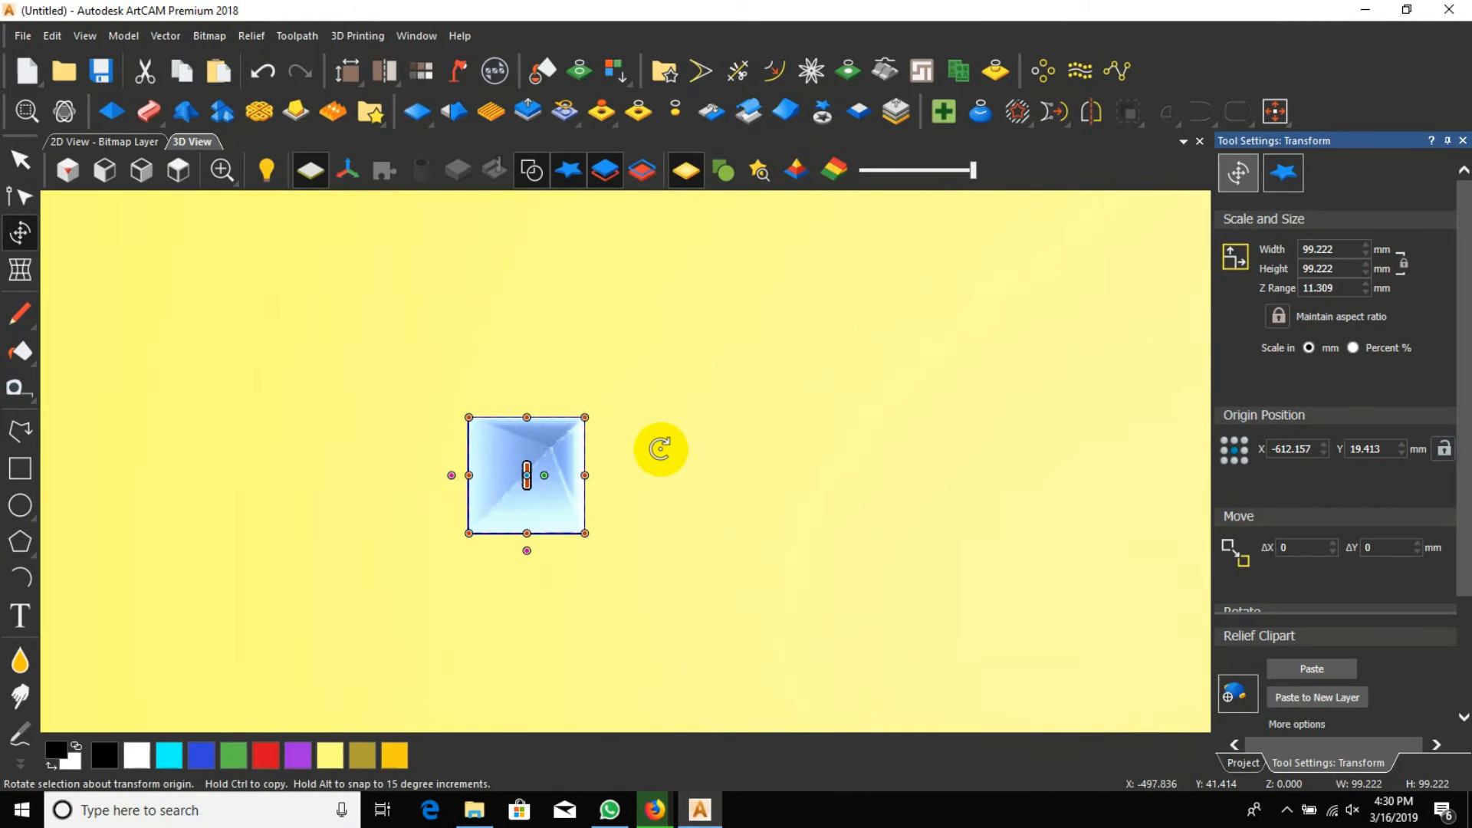
{"action": "left_click", "coordinate": [1087, 116]}
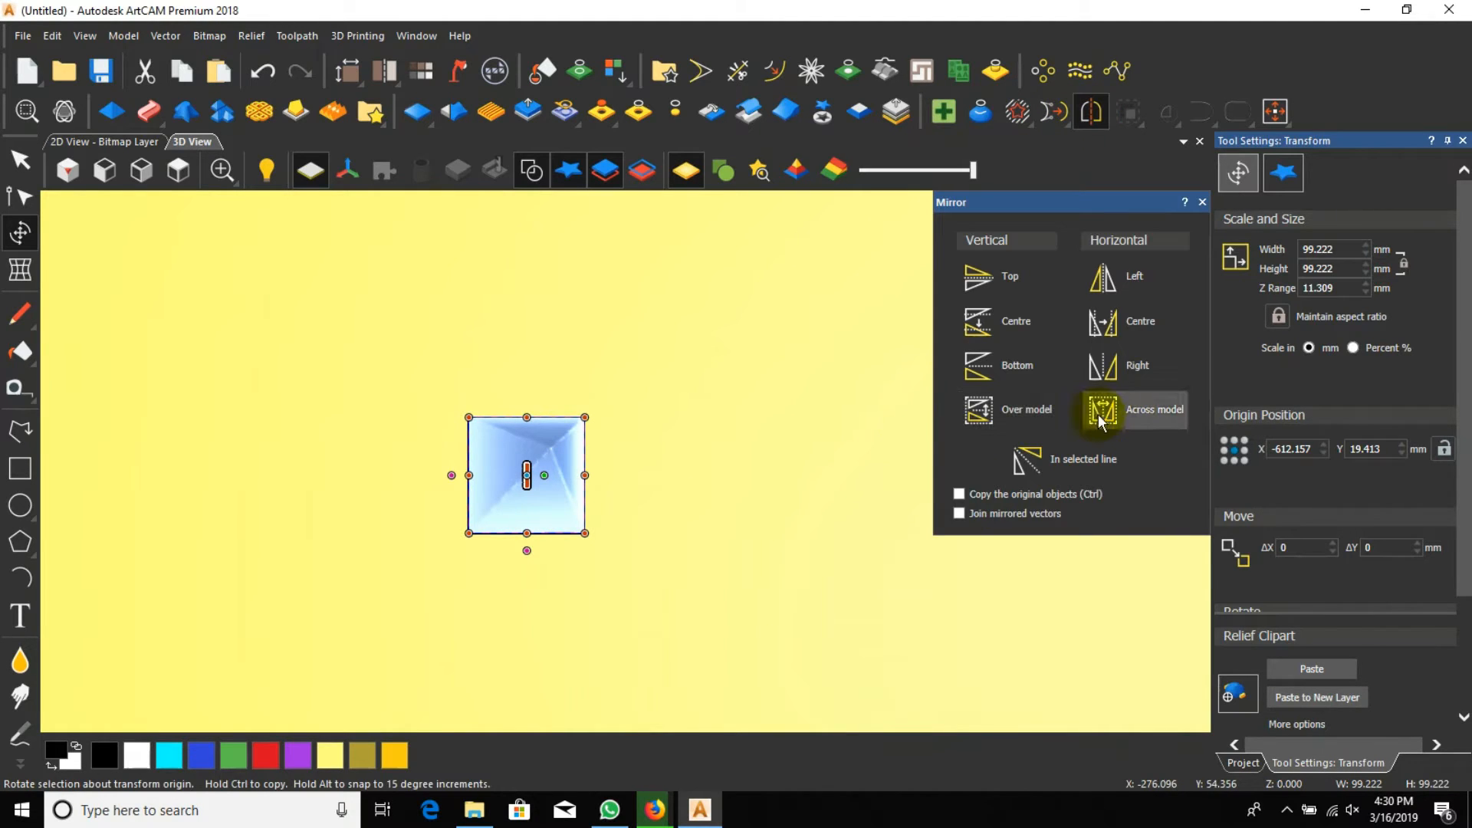
{"action": "left_click", "coordinate": [1108, 371]}
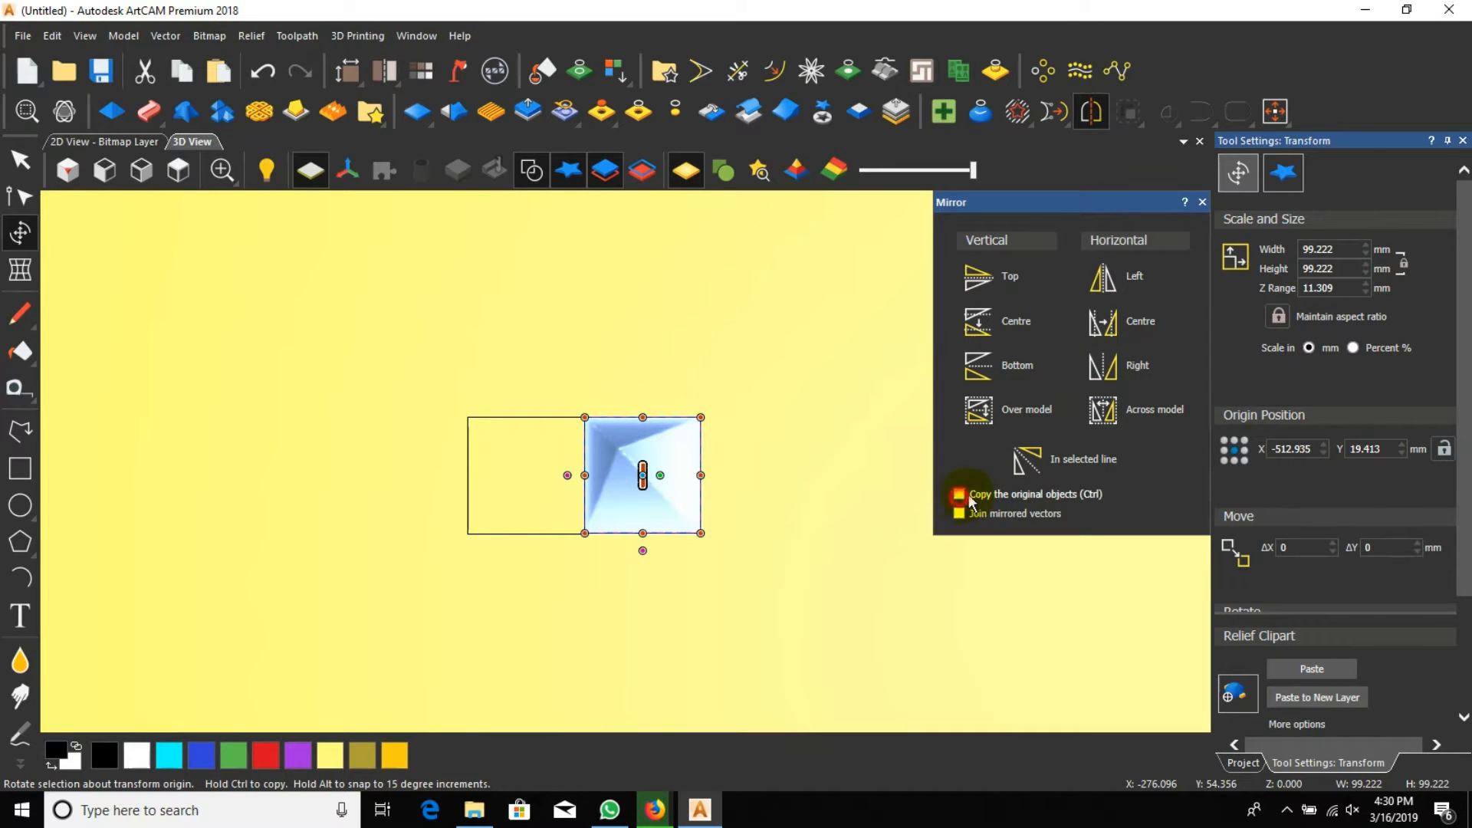
Step: Turn on copying of the original objects and mirror the pyramid clipart across its left edge to make a side-by-side pair
{"action": "left_click", "coordinate": [964, 496]}
{"action": "left_click", "coordinate": [1113, 370]}
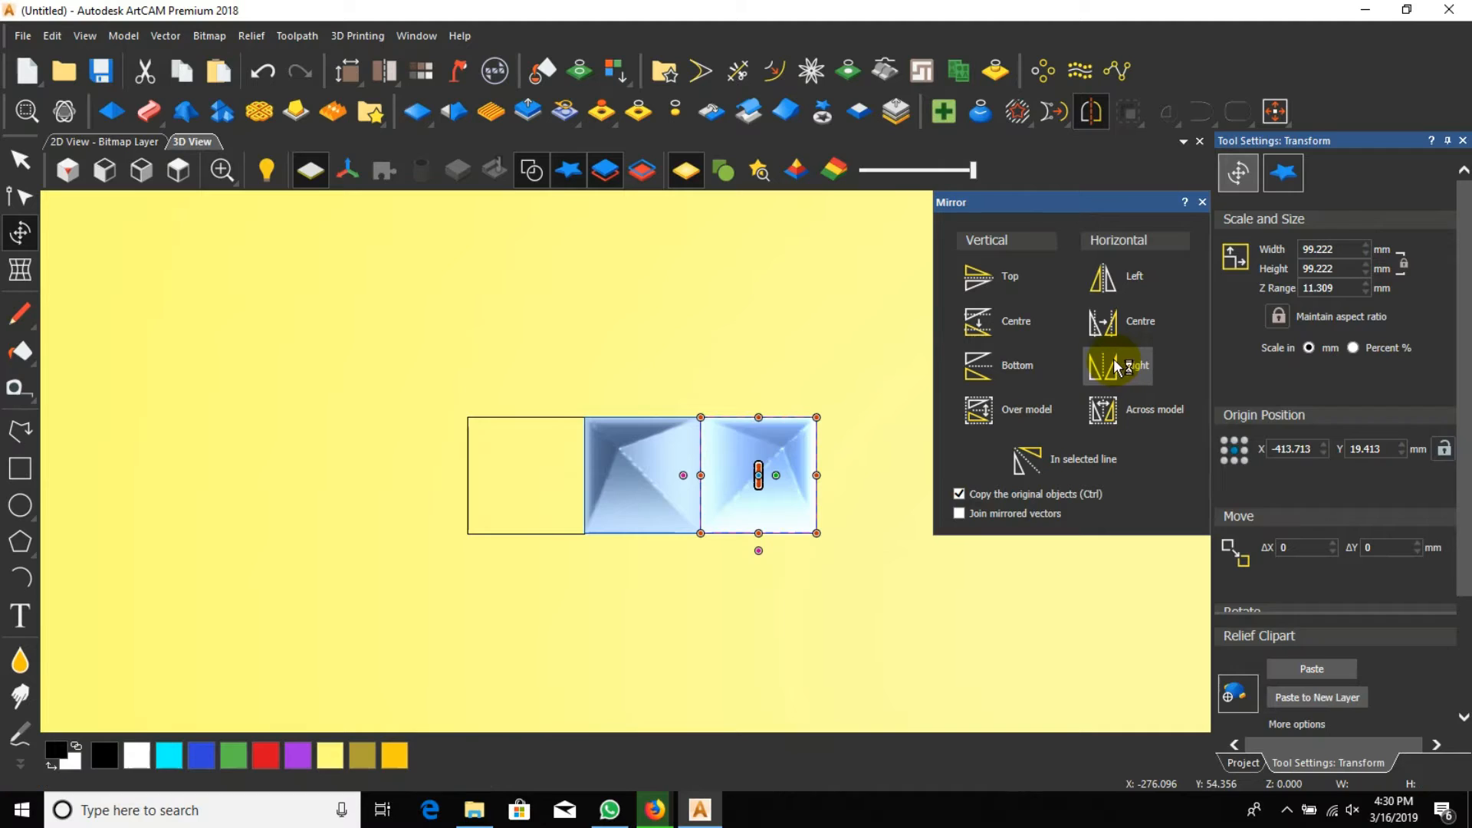
{"action": "key", "text": "ctrl+z"}
{"action": "left_click", "coordinate": [666, 477]}
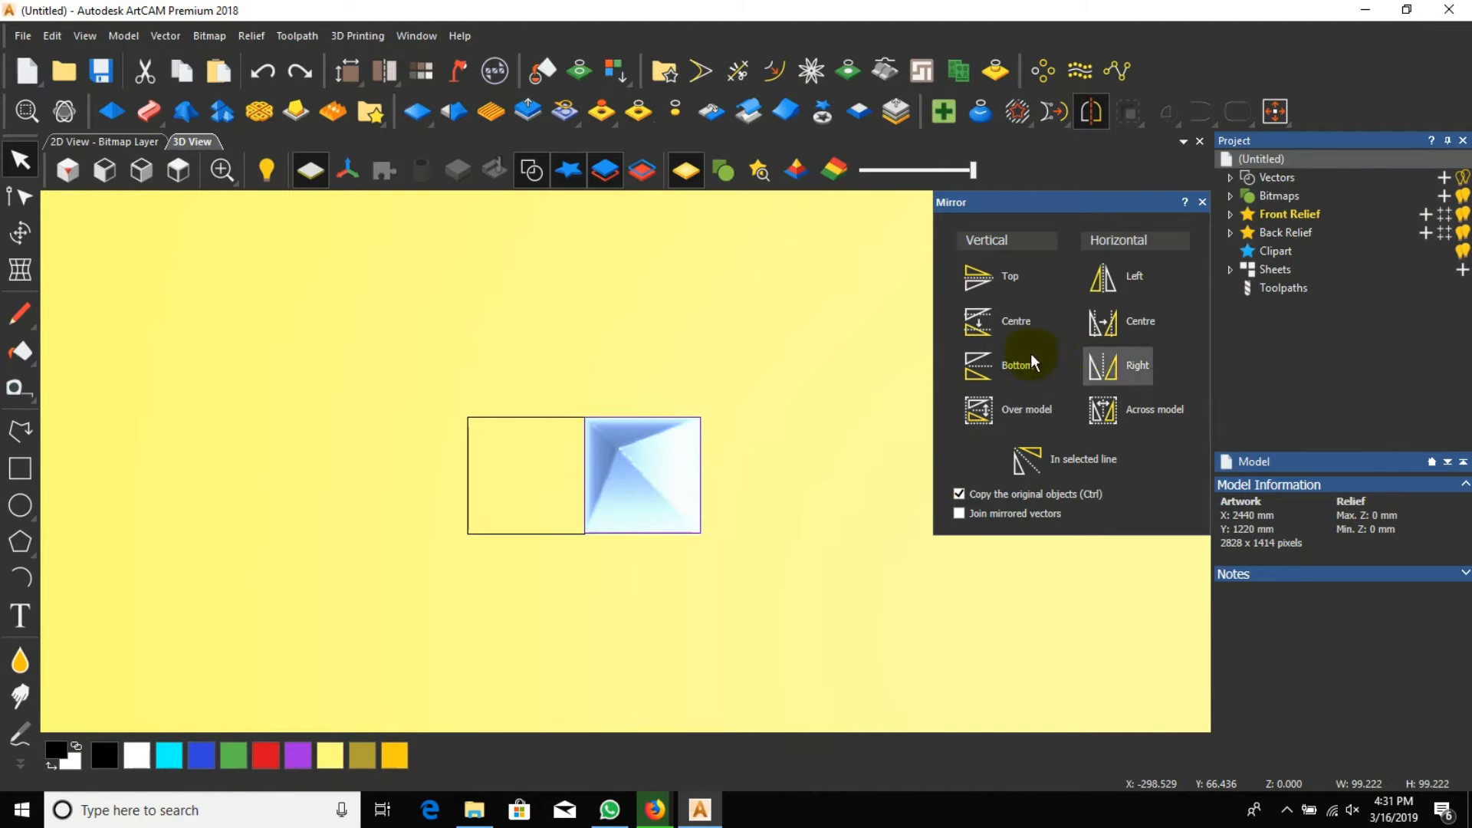
{"action": "left_click", "coordinate": [1133, 283]}
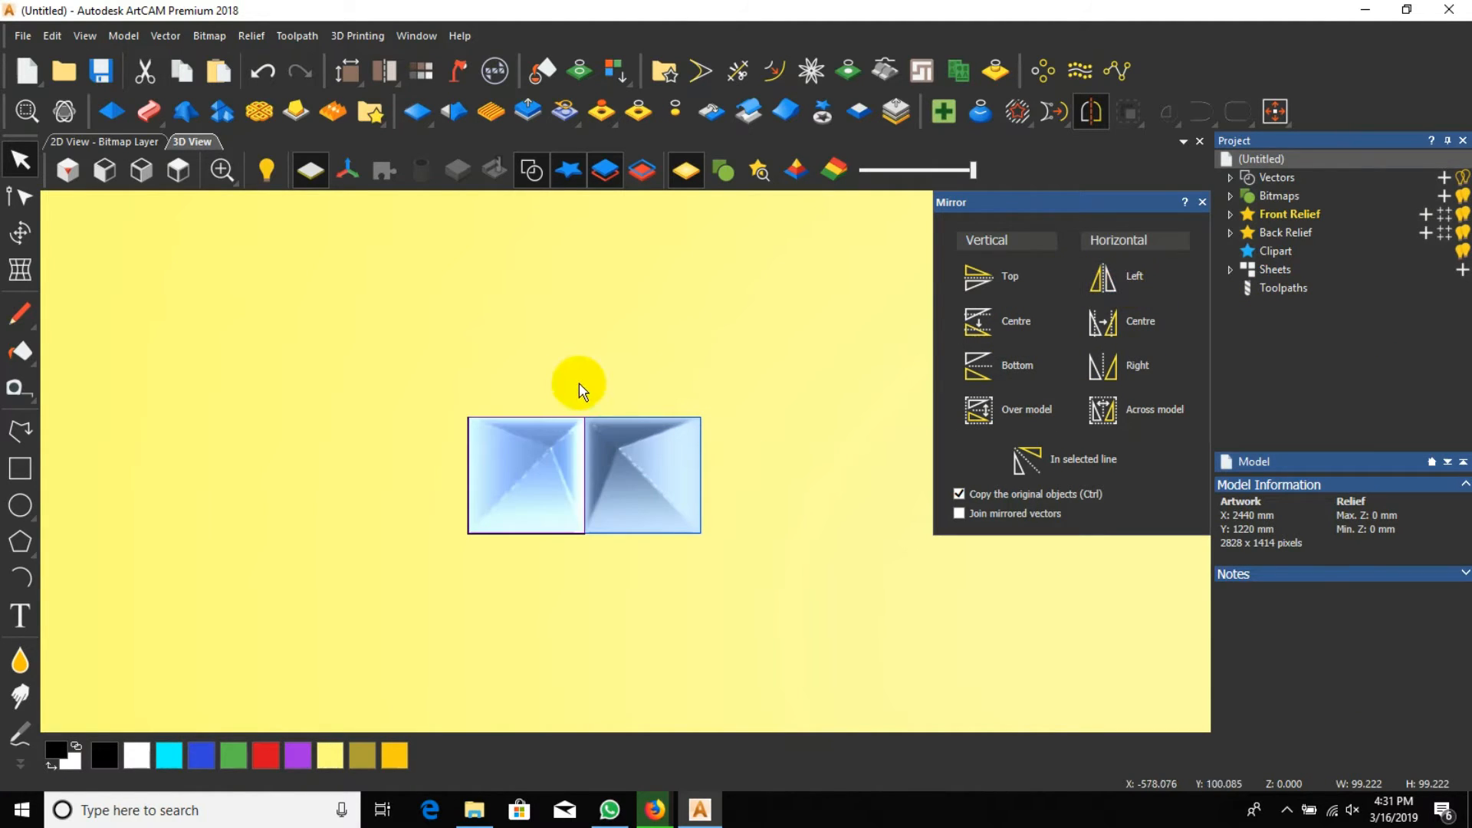
Step: Select both pyramids and mirror a copy across their top edge to form a two-by-two block
{"action": "left_click", "coordinate": [627, 458], "text": "shift"}
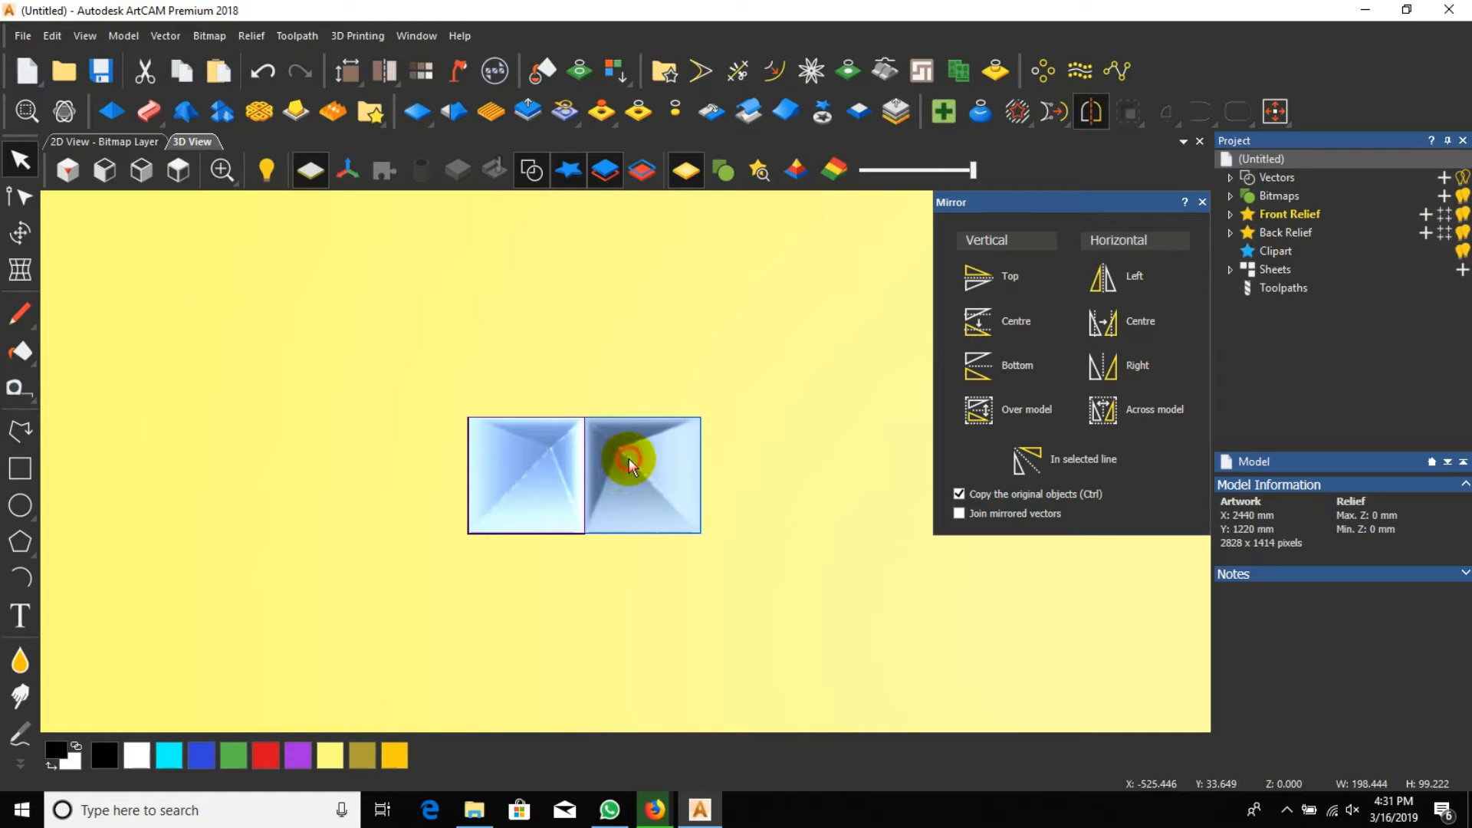
{"action": "left_click", "coordinate": [997, 282]}
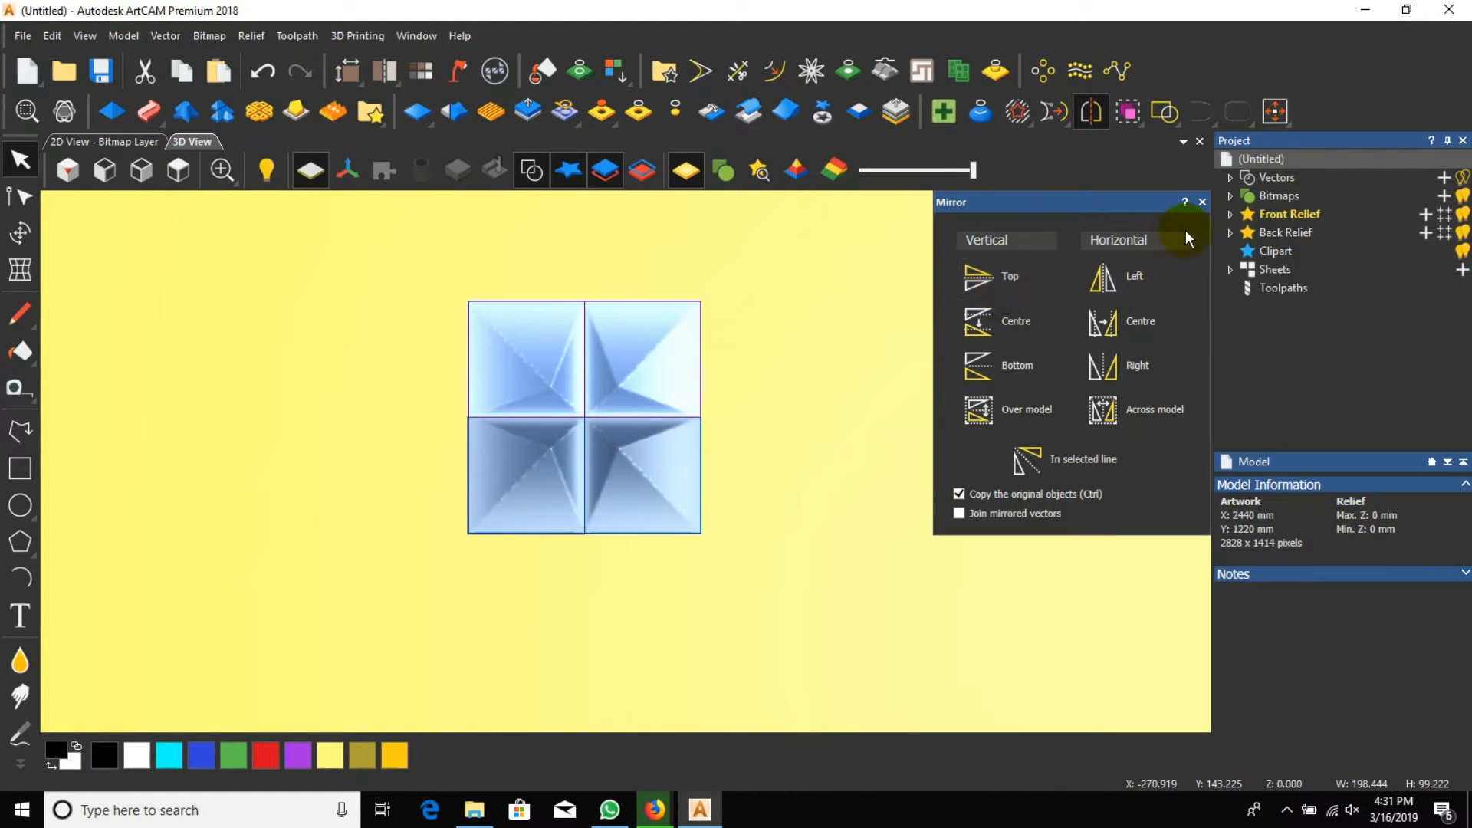
{"action": "left_click", "coordinate": [1202, 202]}
{"action": "scroll", "coordinate": [569, 472], "scroll_direction": "down", "scroll_amount": 3}
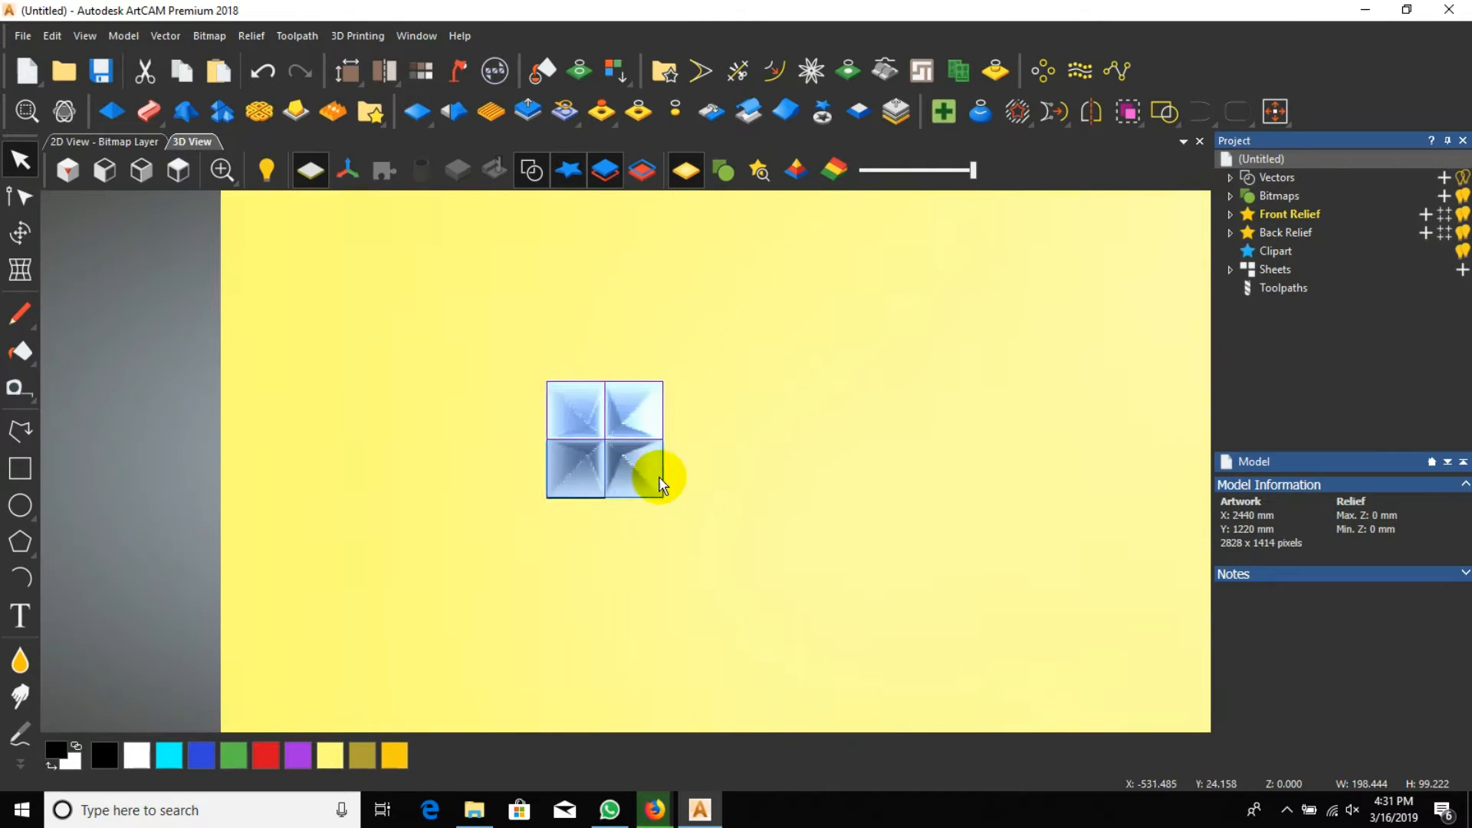
{"action": "left_click", "coordinate": [583, 493]}
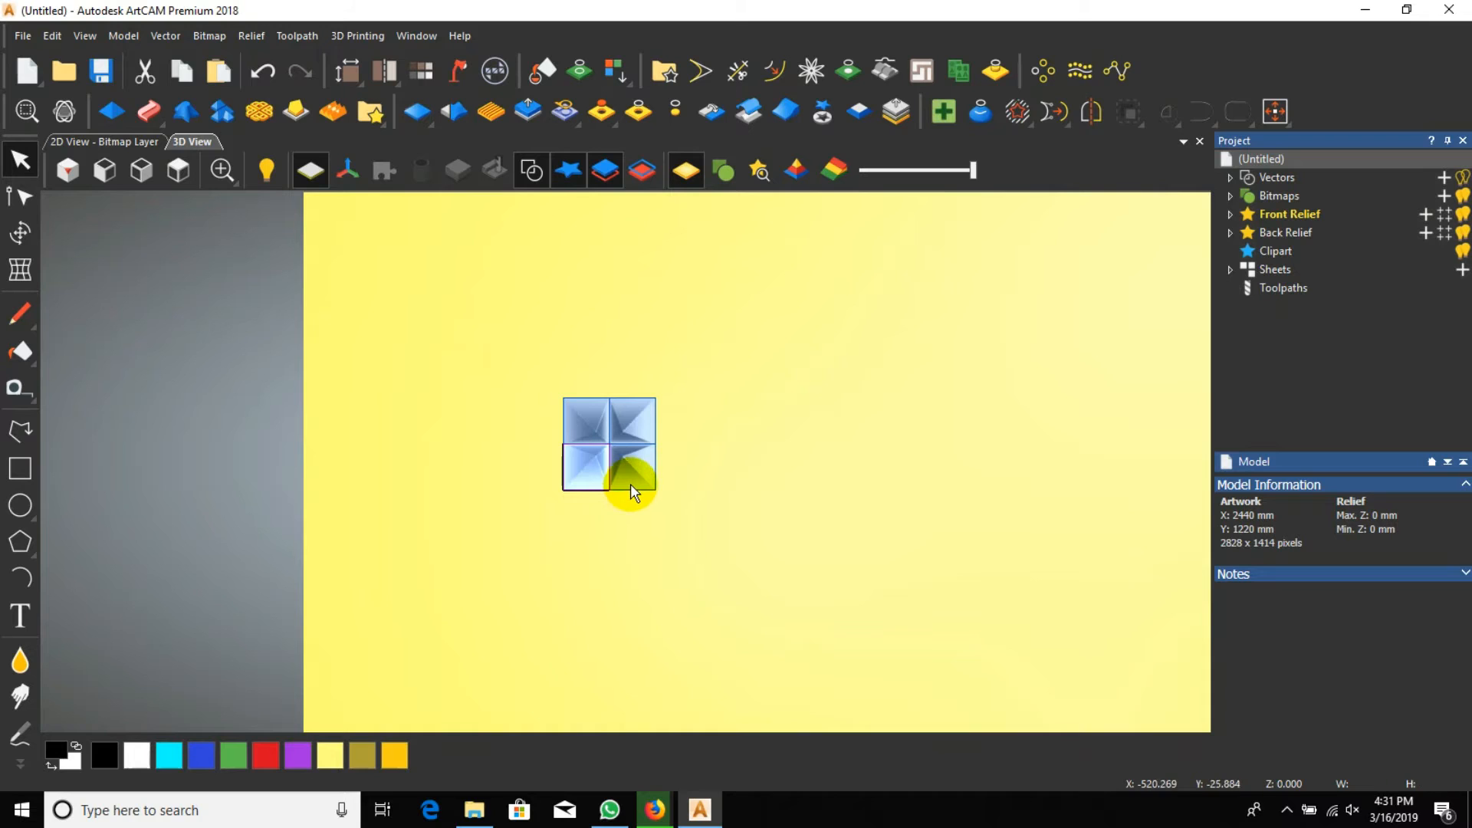
{"action": "key", "text": "Delete"}
{"action": "key", "text": "ctrl+z"}
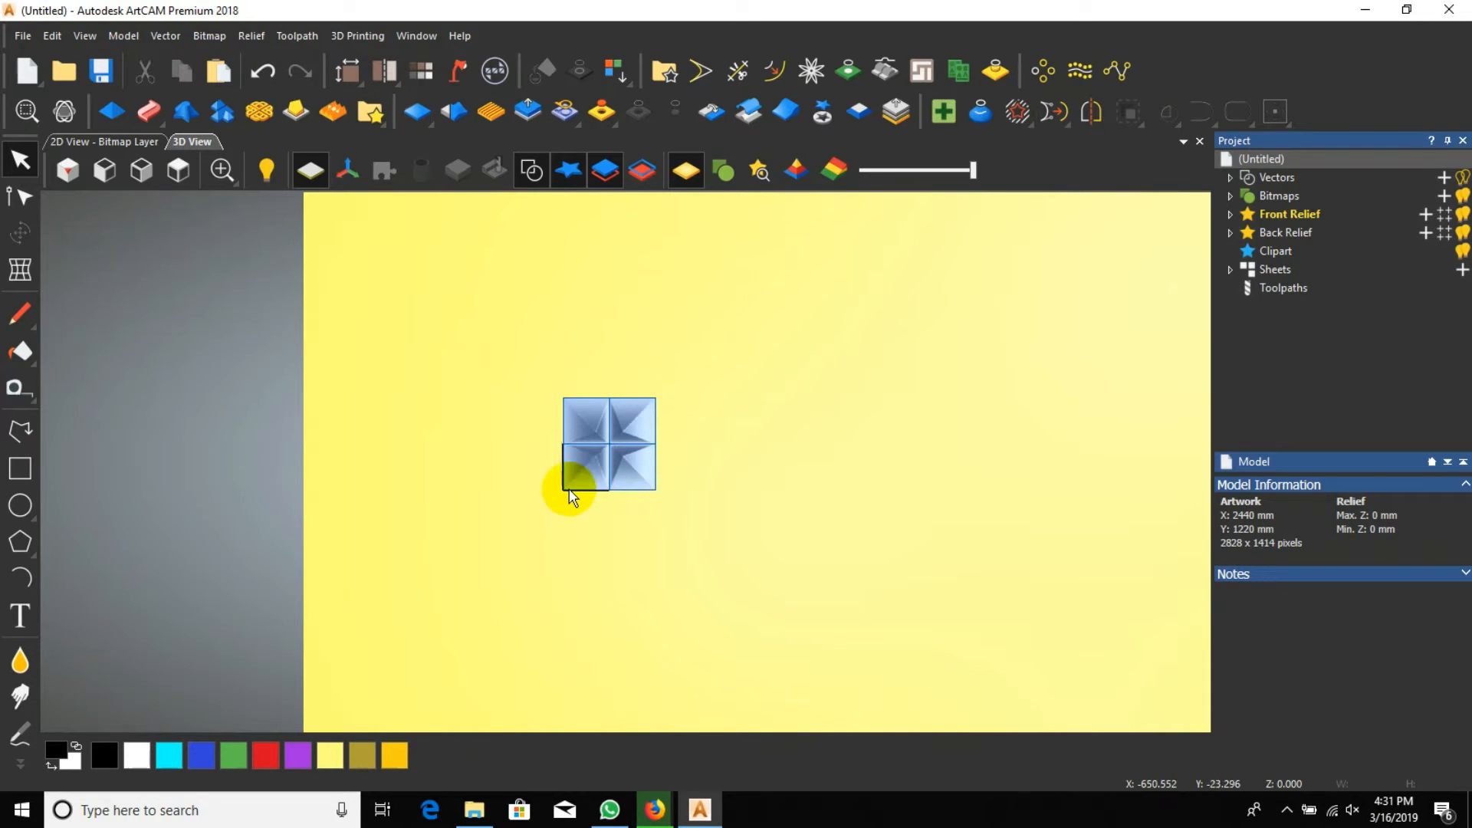
Step: Delete the original 100 mm square vector around the block's lower-left pyramid
{"action": "scroll", "coordinate": [566, 495], "scroll_direction": "up", "scroll_amount": 5}
{"action": "scroll", "coordinate": [520, 451], "scroll_direction": "up", "scroll_amount": 5}
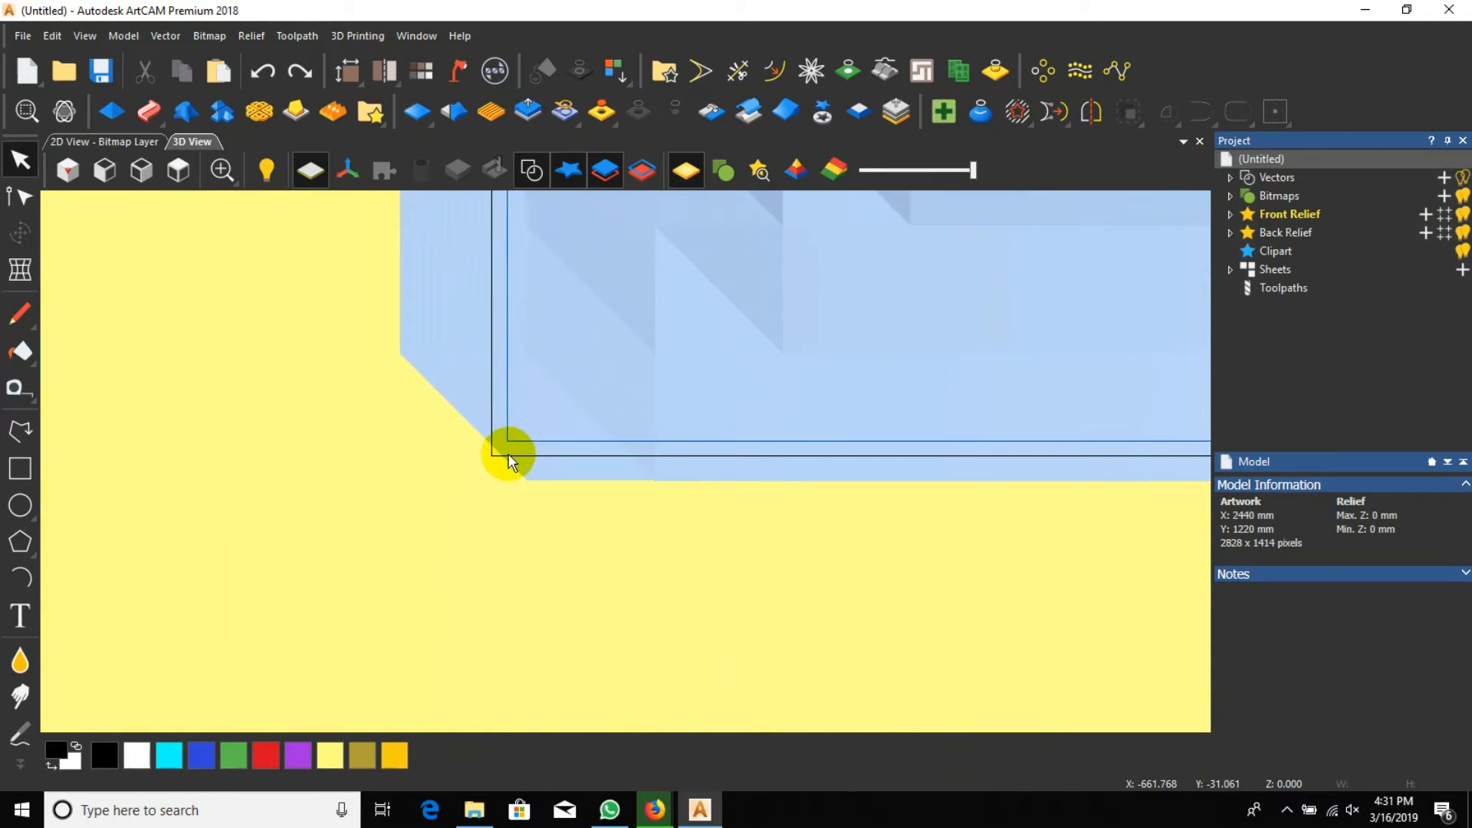
{"action": "left_click", "coordinate": [510, 456]}
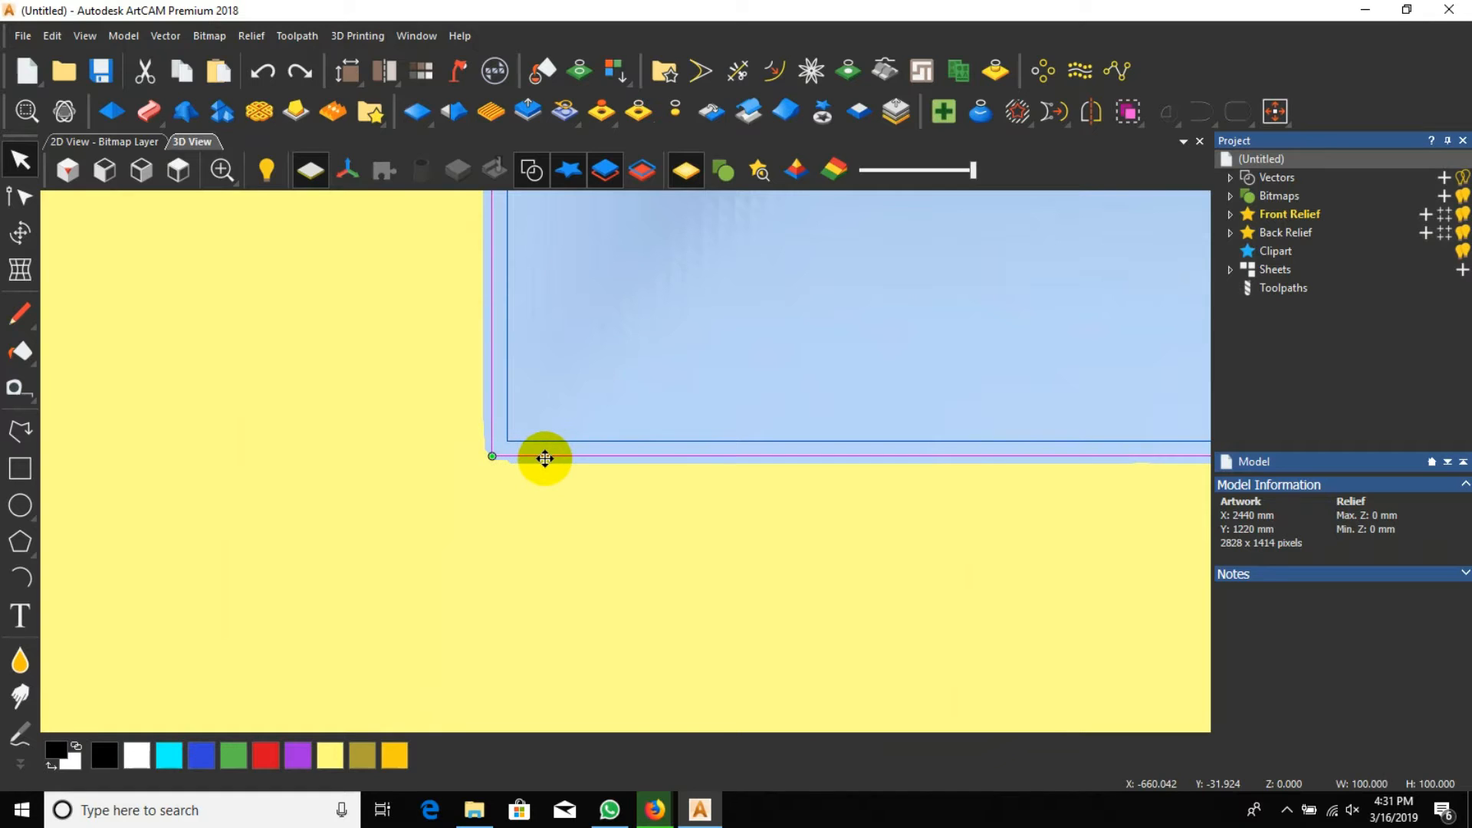
{"action": "left_click", "coordinate": [537, 462]}
{"action": "scroll", "coordinate": [560, 456], "scroll_direction": "down", "scroll_amount": 6}
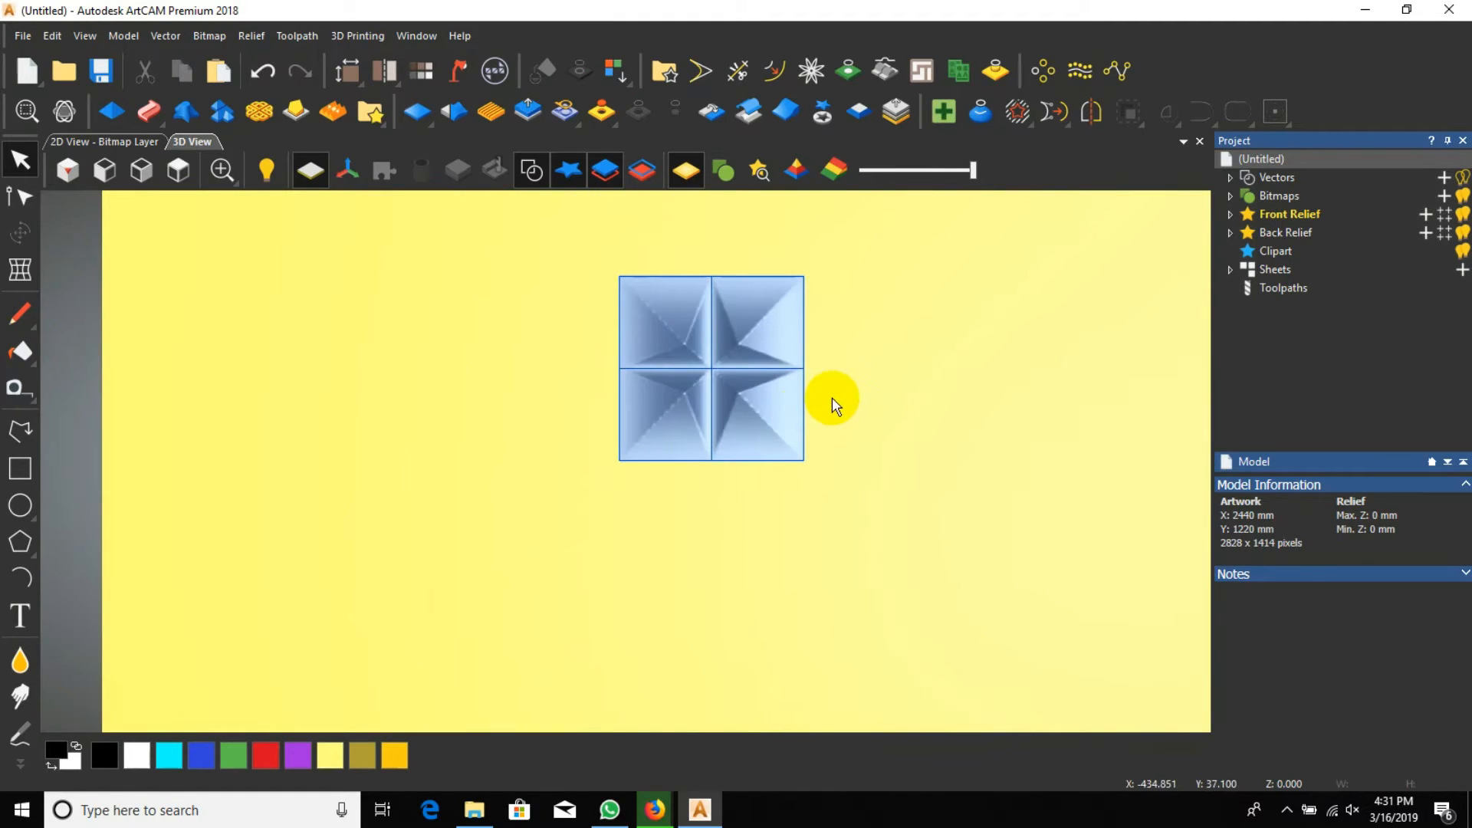
Step: Select all four pyramid cliparts and, in the 2D view, move the block to the model's lower-left corner
{"action": "scroll", "coordinate": [831, 397], "scroll_direction": "down", "scroll_amount": 3}
{"action": "left_click_drag", "start_coordinate": [836, 286], "coordinate": [555, 501]}
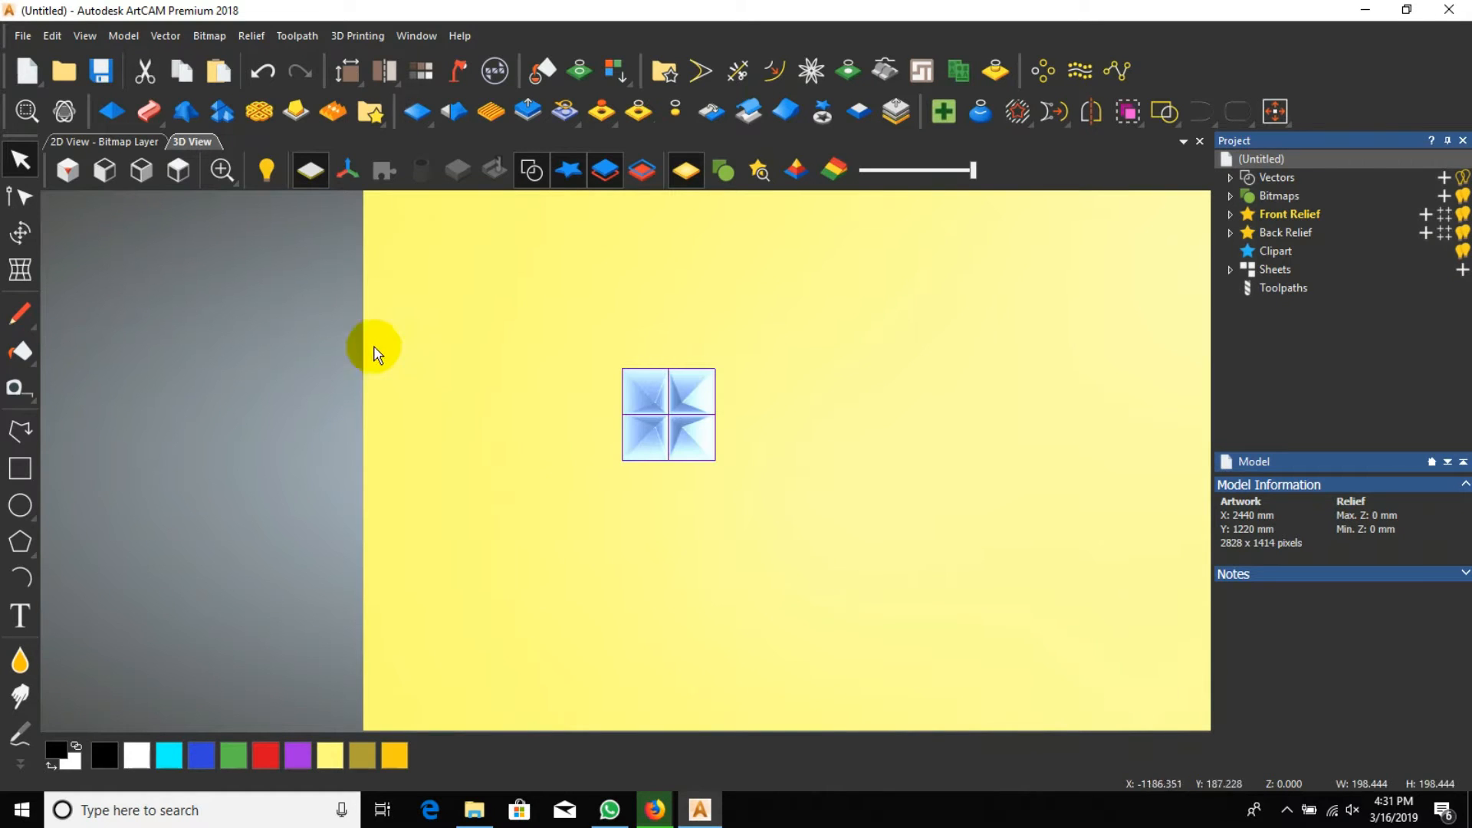
{"action": "left_click", "coordinate": [115, 144]}
{"action": "scroll", "coordinate": [536, 490], "scroll_direction": "down", "scroll_amount": 1}
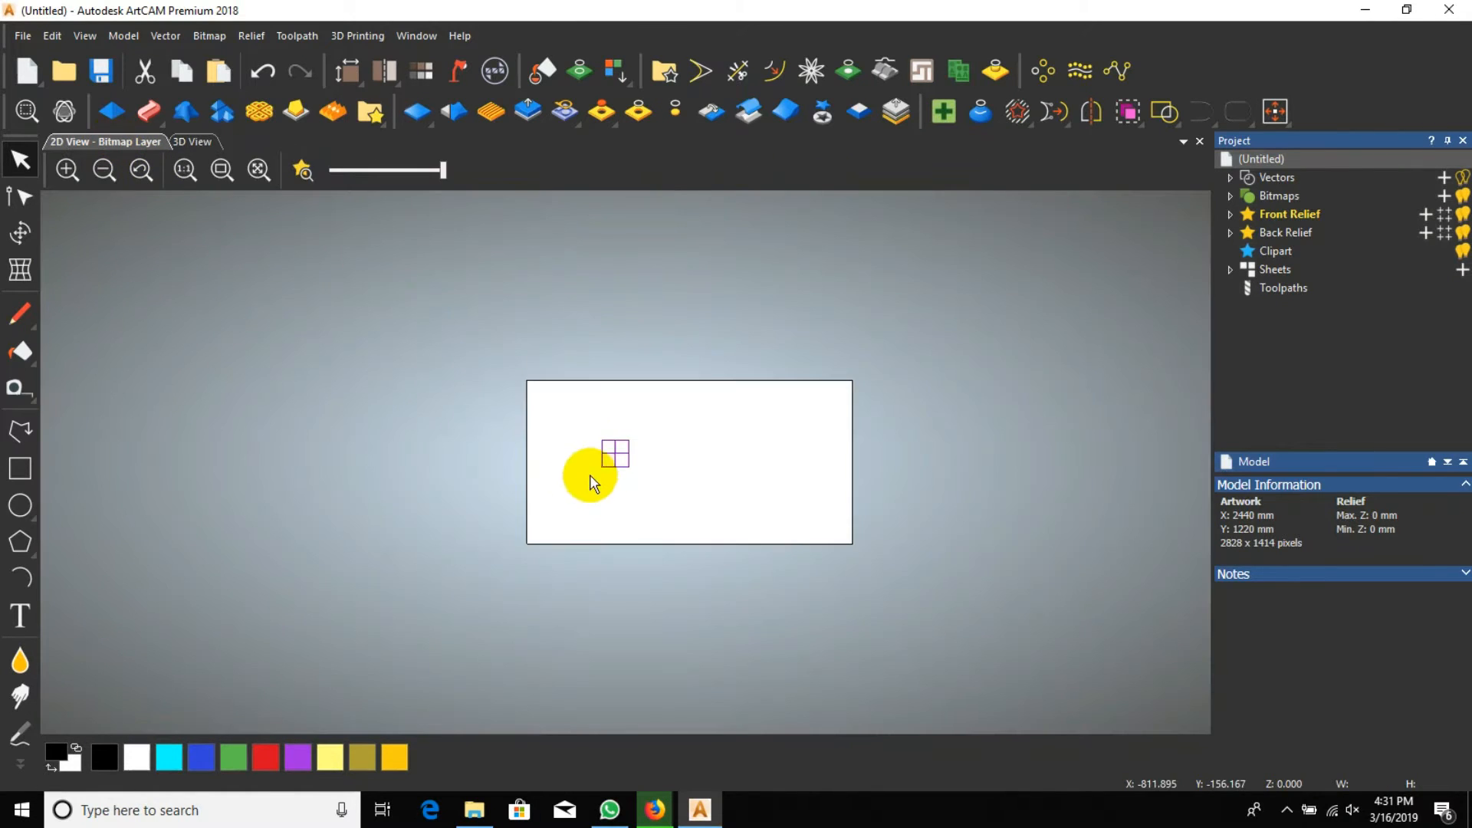
{"action": "scroll", "coordinate": [602, 472], "scroll_direction": "up", "scroll_amount": 2}
{"action": "scroll", "coordinate": [613, 460], "scroll_direction": "down", "scroll_amount": 1}
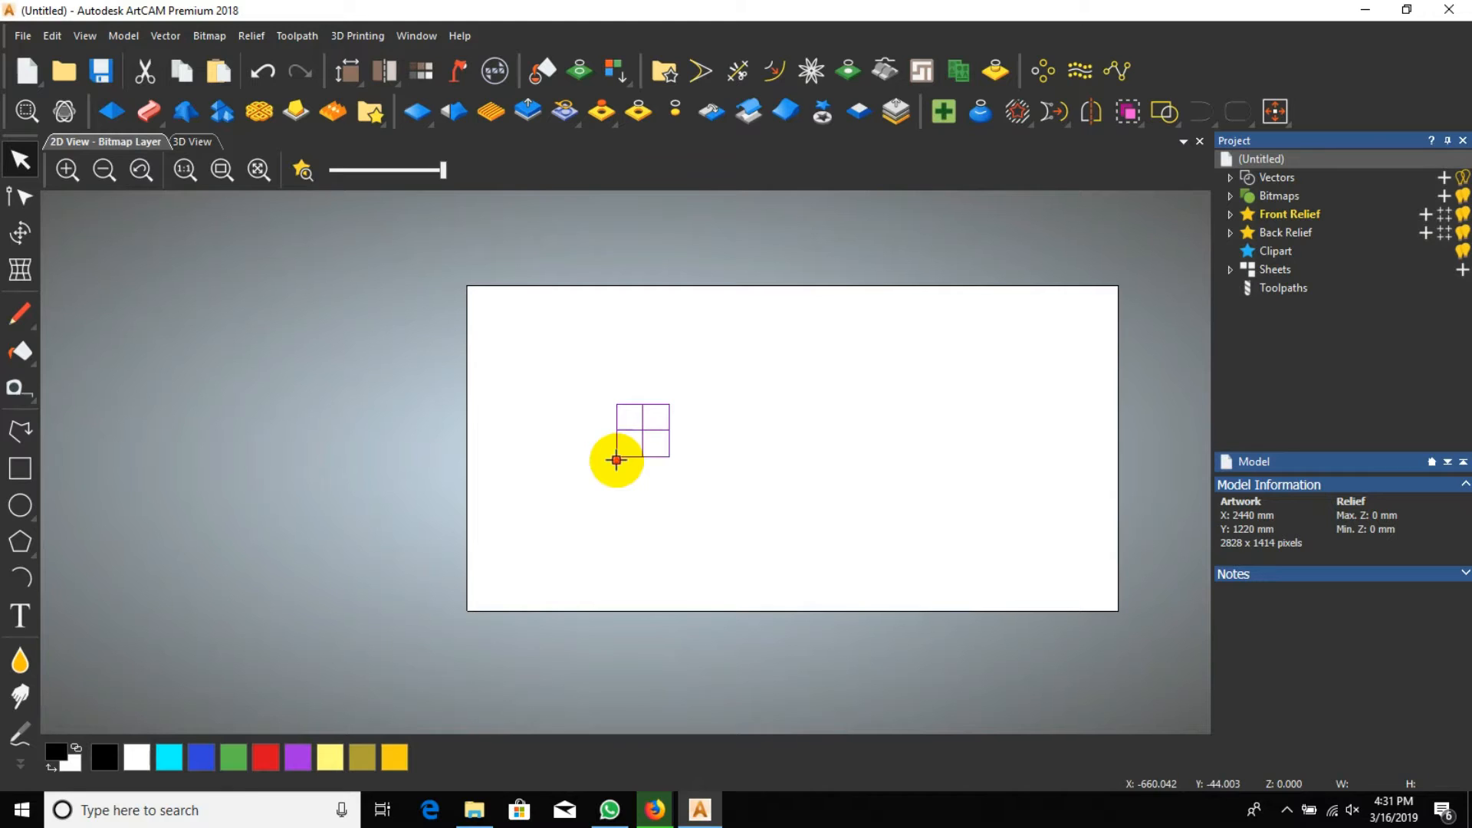
{"action": "left_click_drag", "start_coordinate": [617, 460], "coordinate": [467, 611]}
{"action": "scroll", "coordinate": [528, 606], "scroll_direction": "up", "scroll_amount": 1}
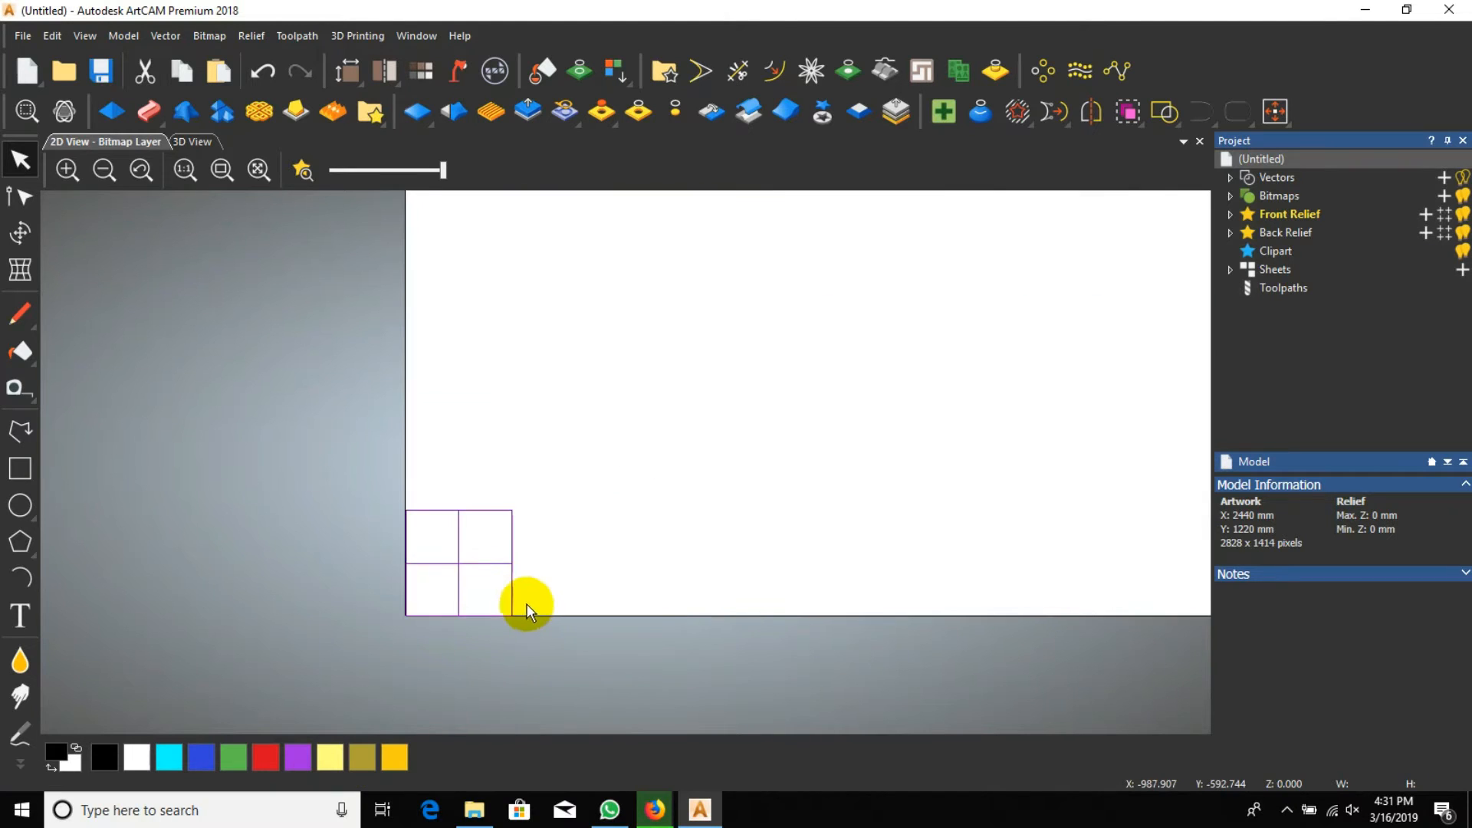
Step: Block-copy the four-pyramid block in 20 columns and 10 rows, with an X gap of 0 and a Y gap of 1 mm
{"action": "scroll", "coordinate": [527, 606], "scroll_direction": "down", "scroll_amount": 1}
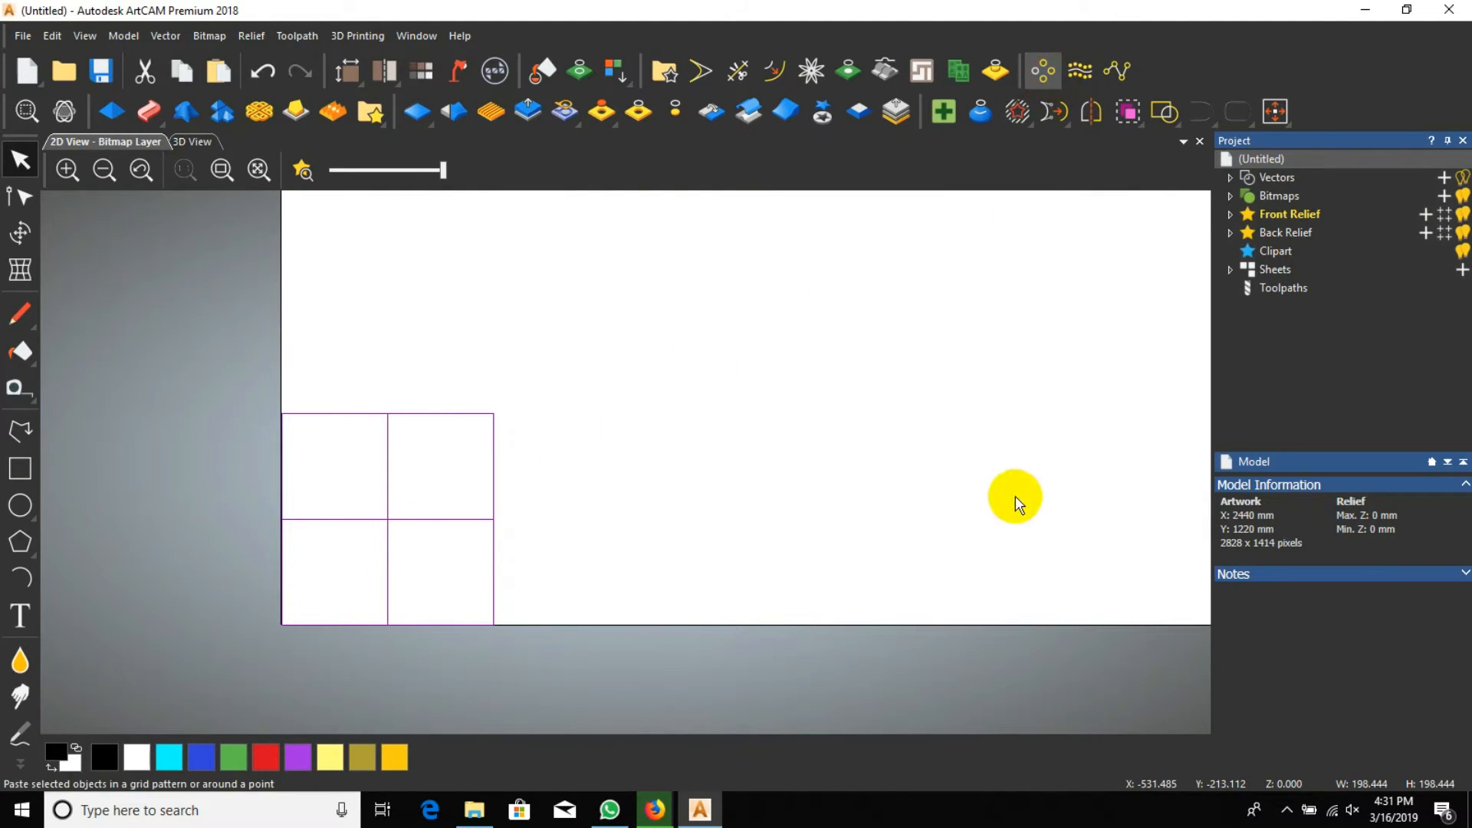
{"action": "scroll", "coordinate": [813, 437], "scroll_direction": "down", "scroll_amount": 4}
{"action": "scroll", "coordinate": [698, 453], "scroll_direction": "up", "scroll_amount": 2}
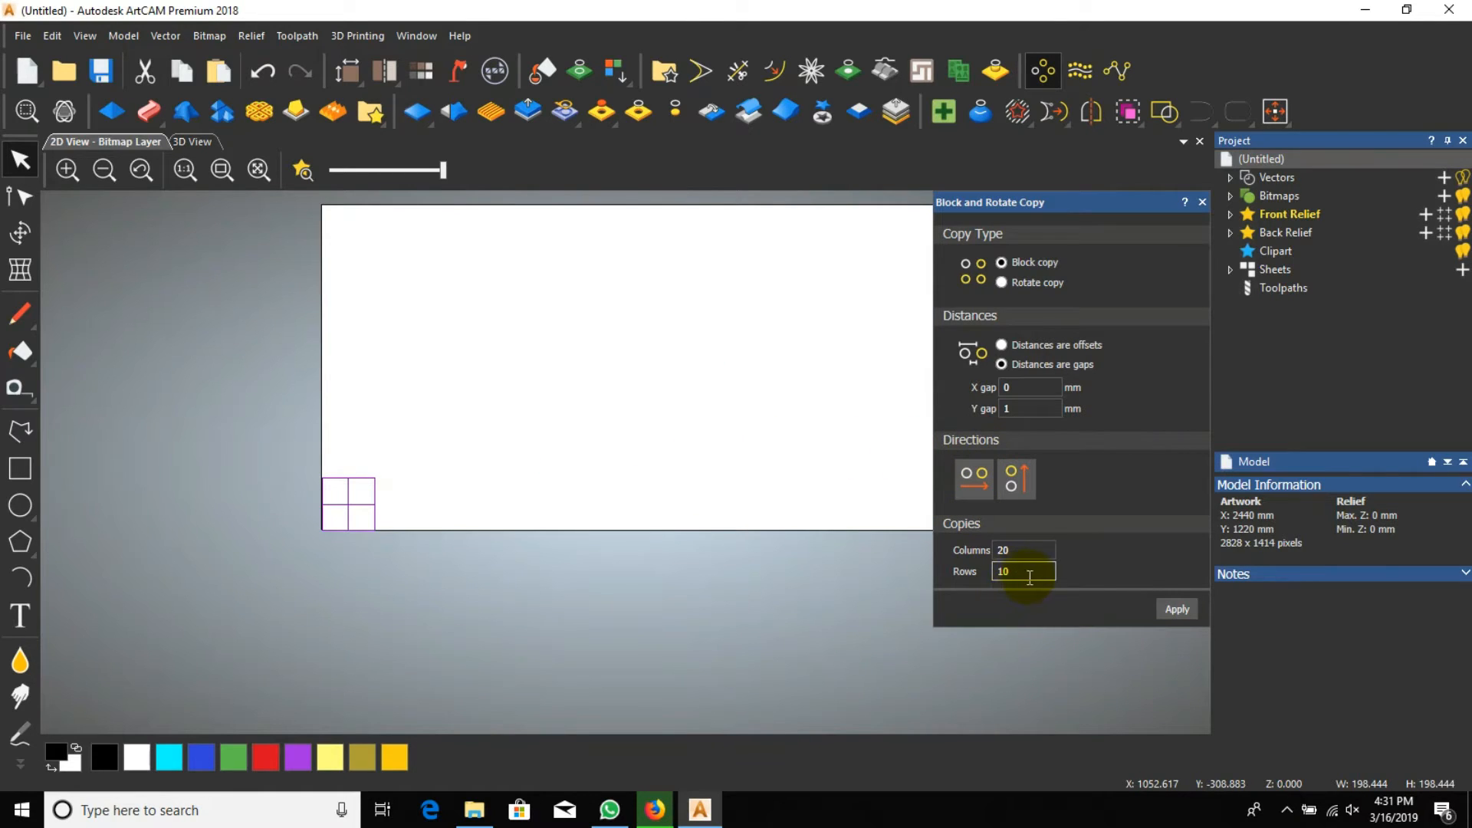
{"action": "left_click", "coordinate": [1168, 610]}
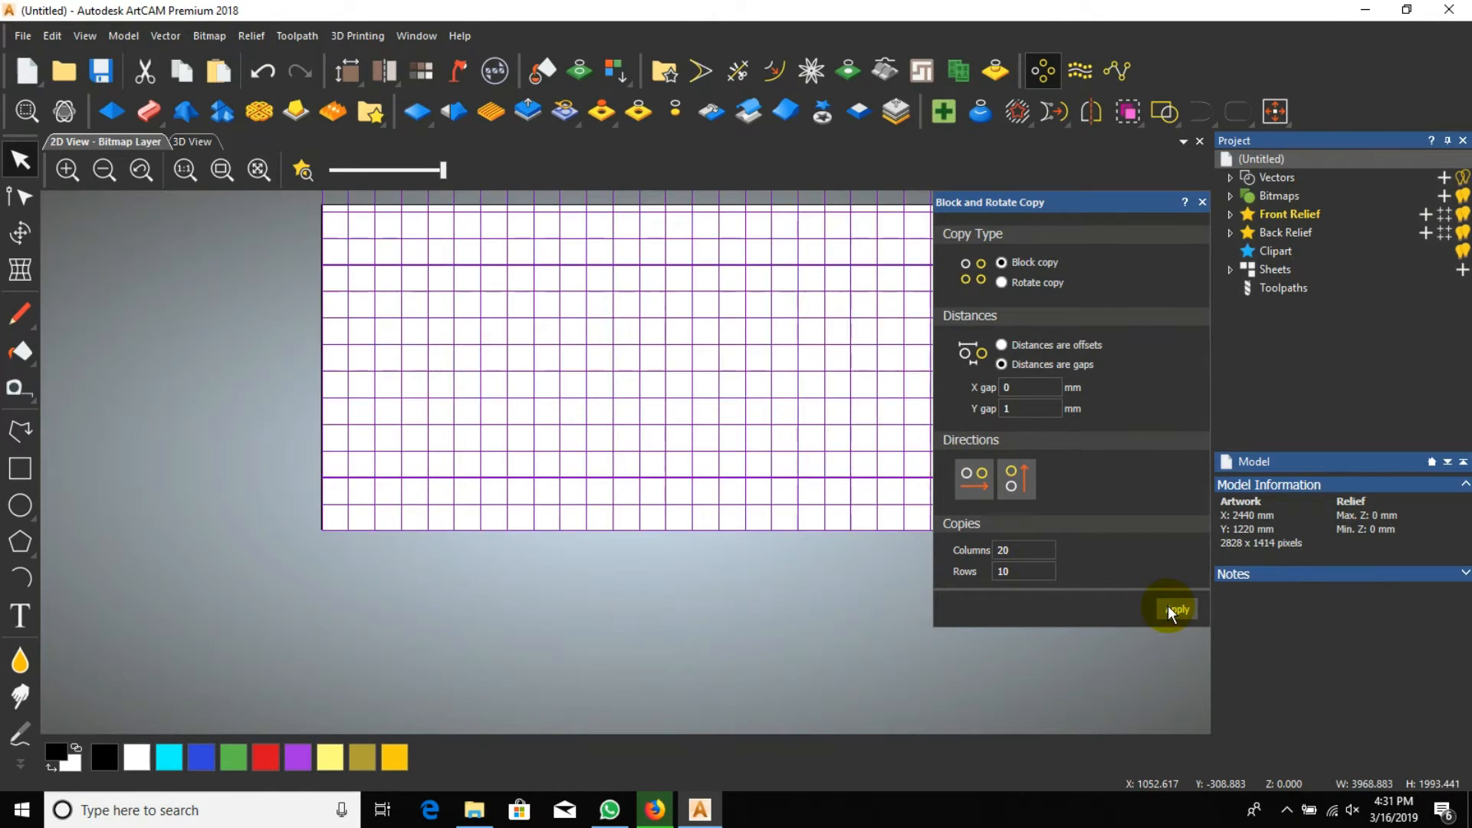
{"action": "left_click", "coordinate": [1202, 202]}
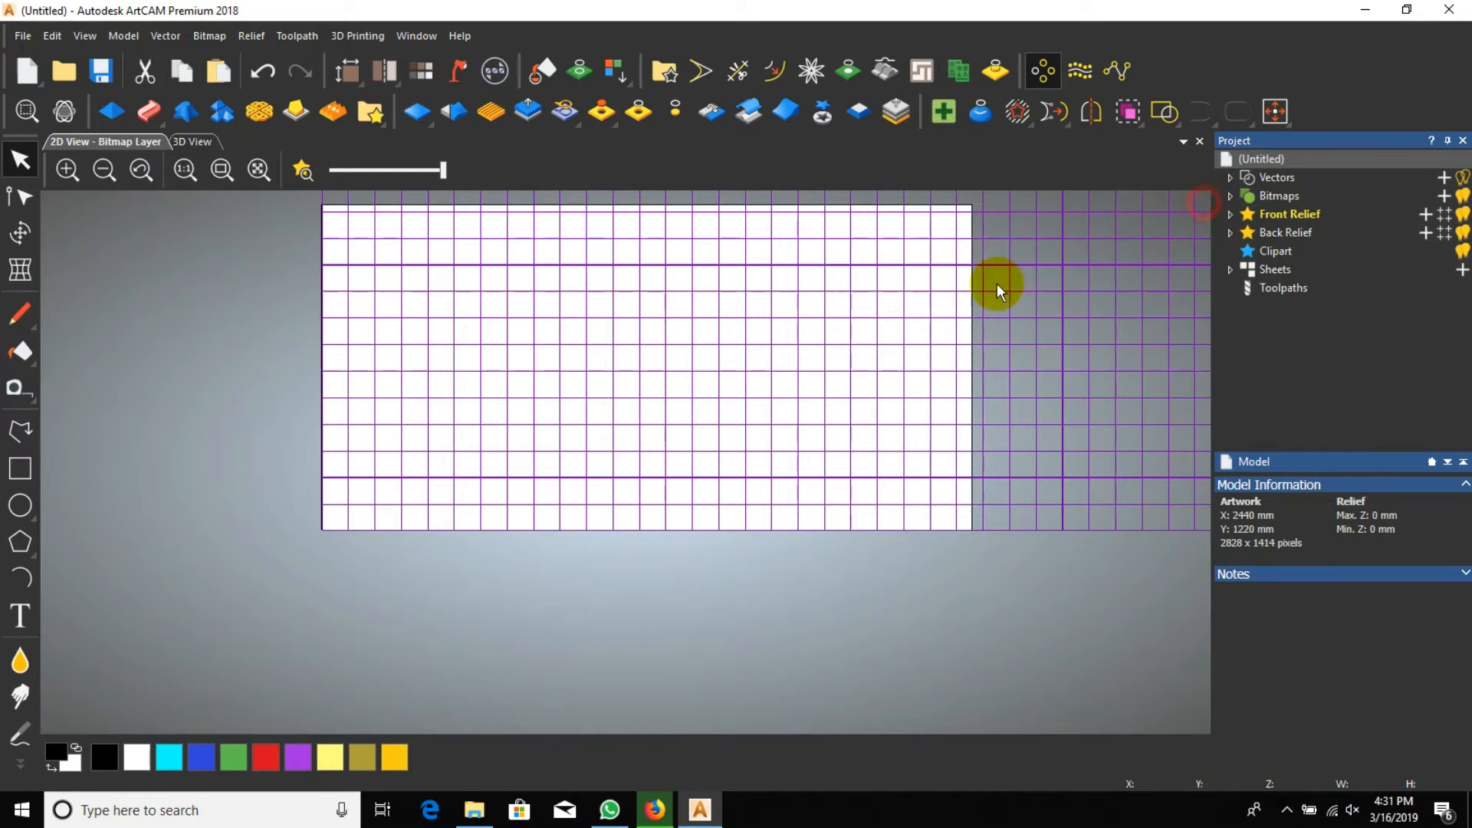
Step: Select the whole clipart grid, centre it on the model and paste it into the front relief
{"action": "scroll", "coordinate": [736, 388], "scroll_direction": "down", "scroll_amount": 3}
{"action": "scroll", "coordinate": [644, 437], "scroll_direction": "up", "scroll_amount": 3}
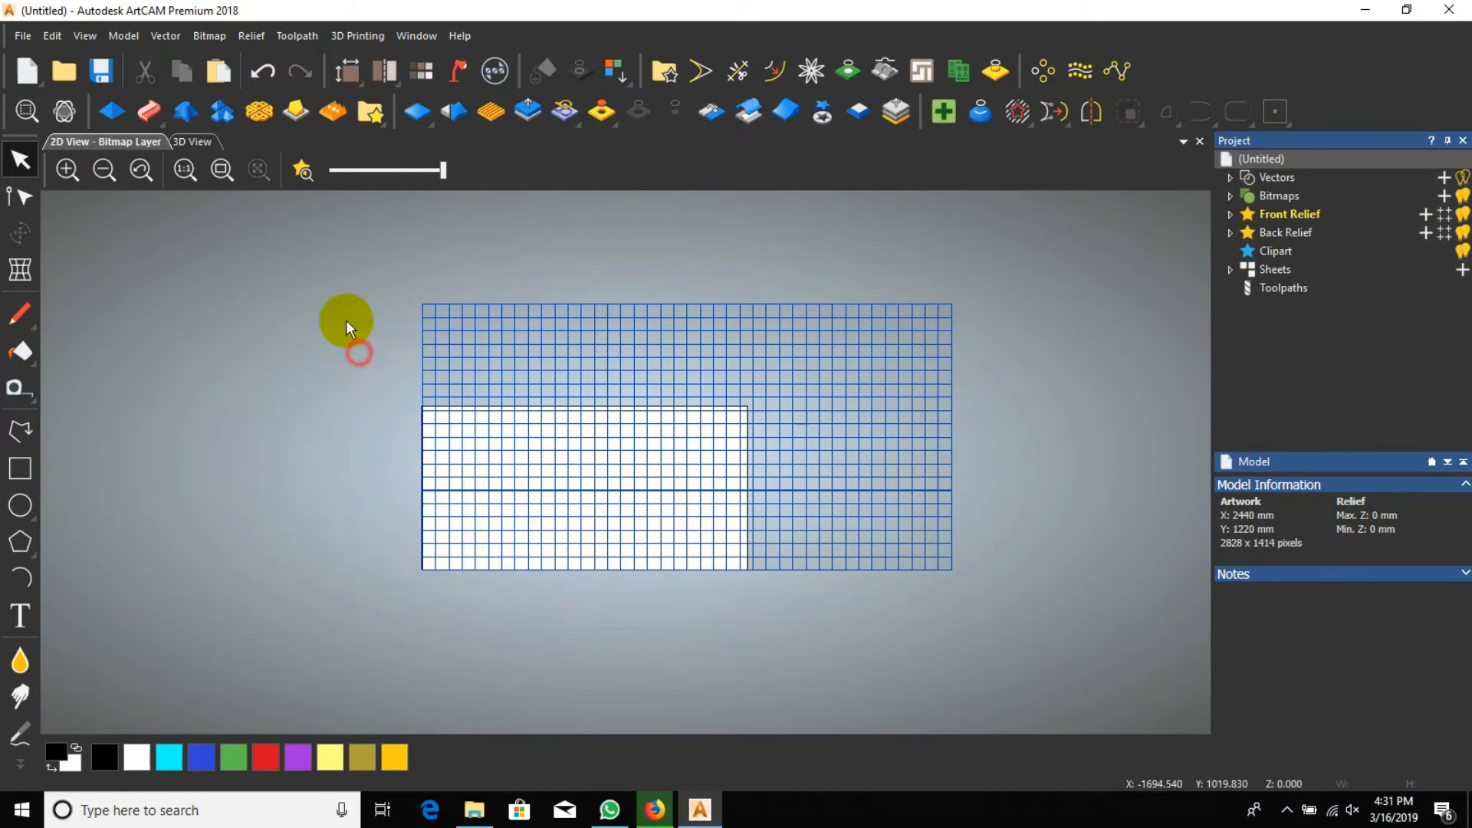
{"action": "left_click_drag", "start_coordinate": [342, 251], "coordinate": [1222, 641]}
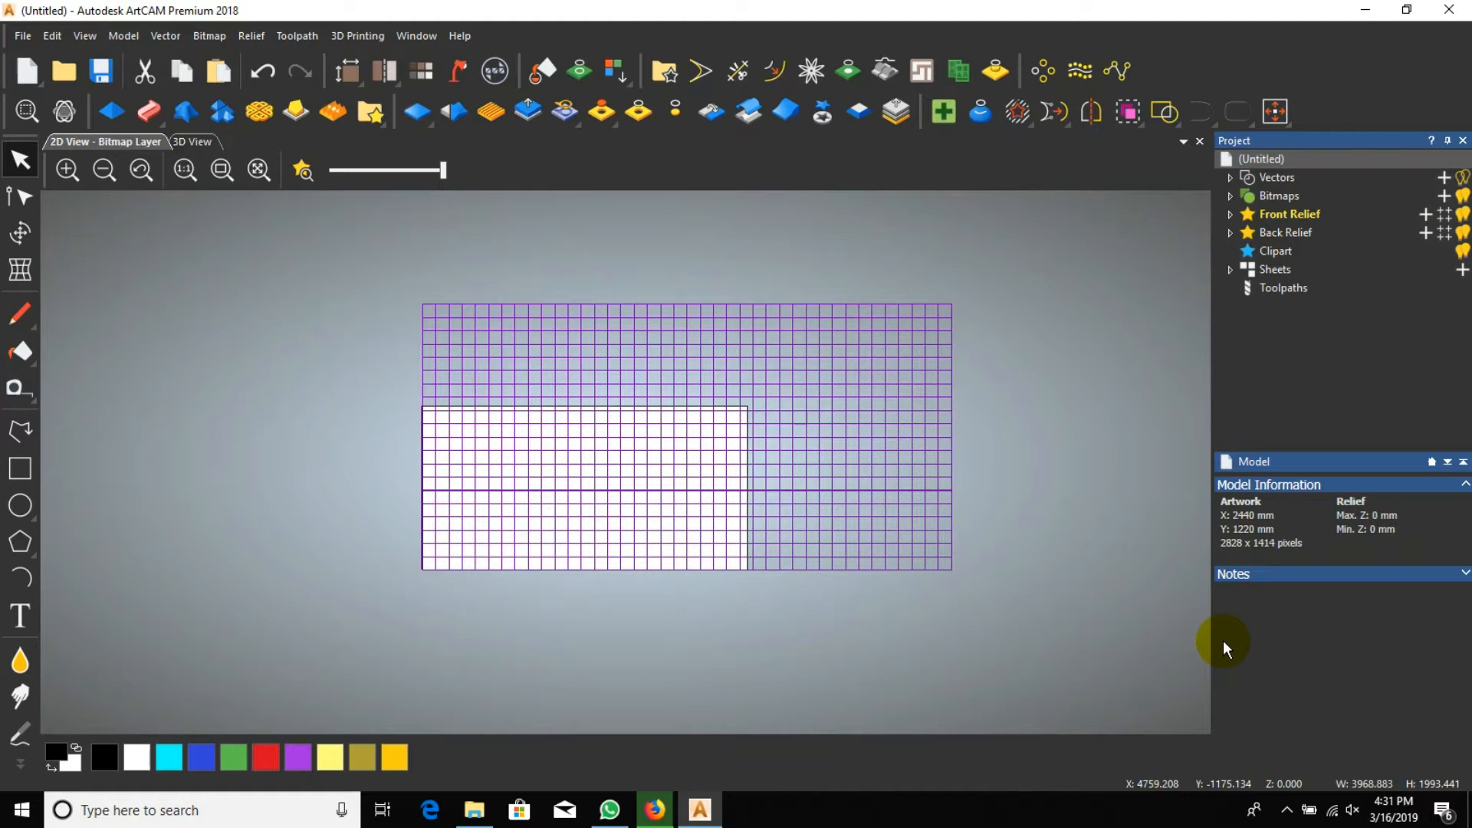
{"action": "key", "text": "F9"}
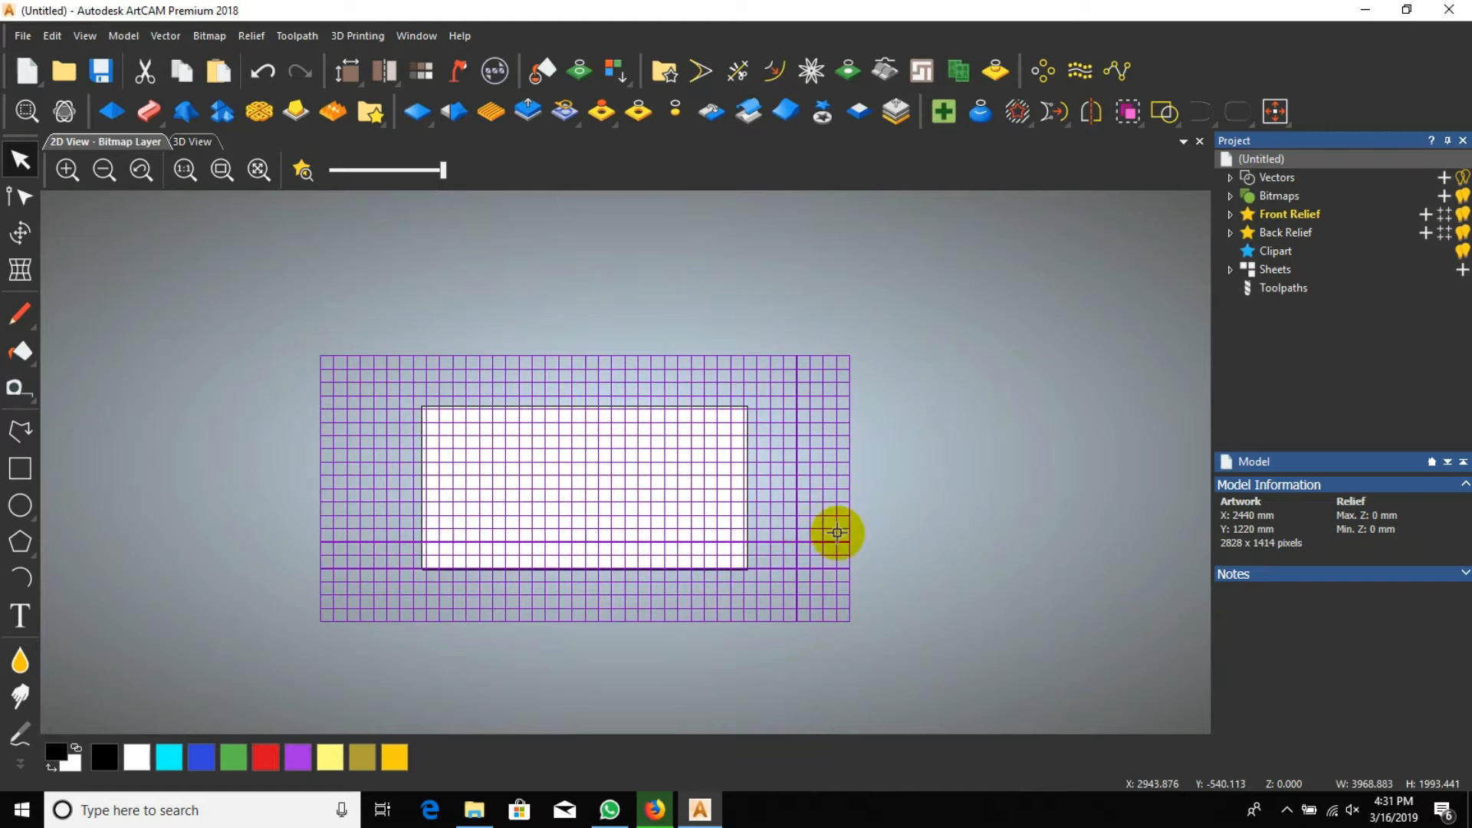
{"action": "left_click", "coordinate": [24, 240]}
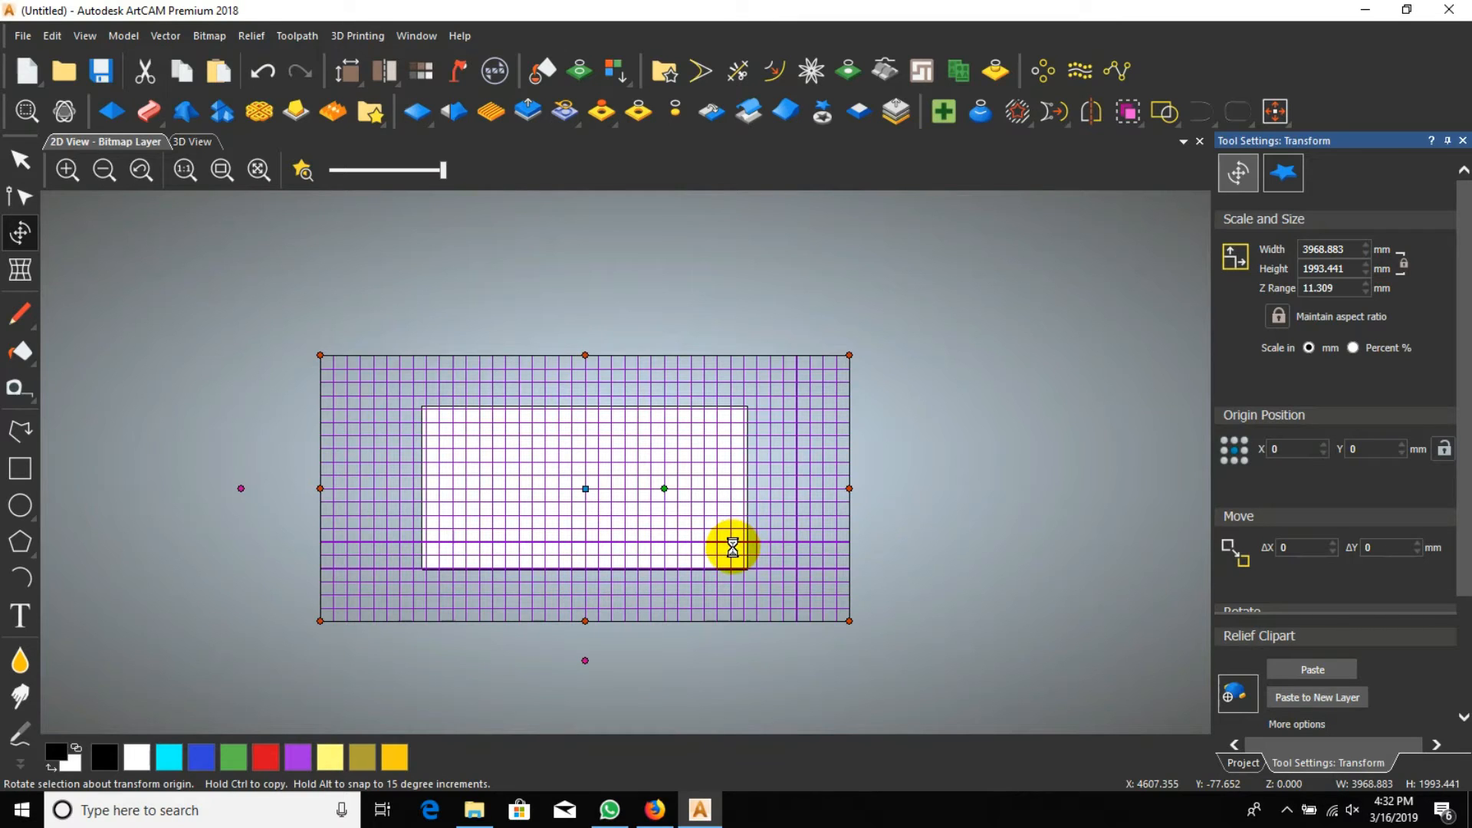
{"action": "left_click", "coordinate": [1286, 819]}
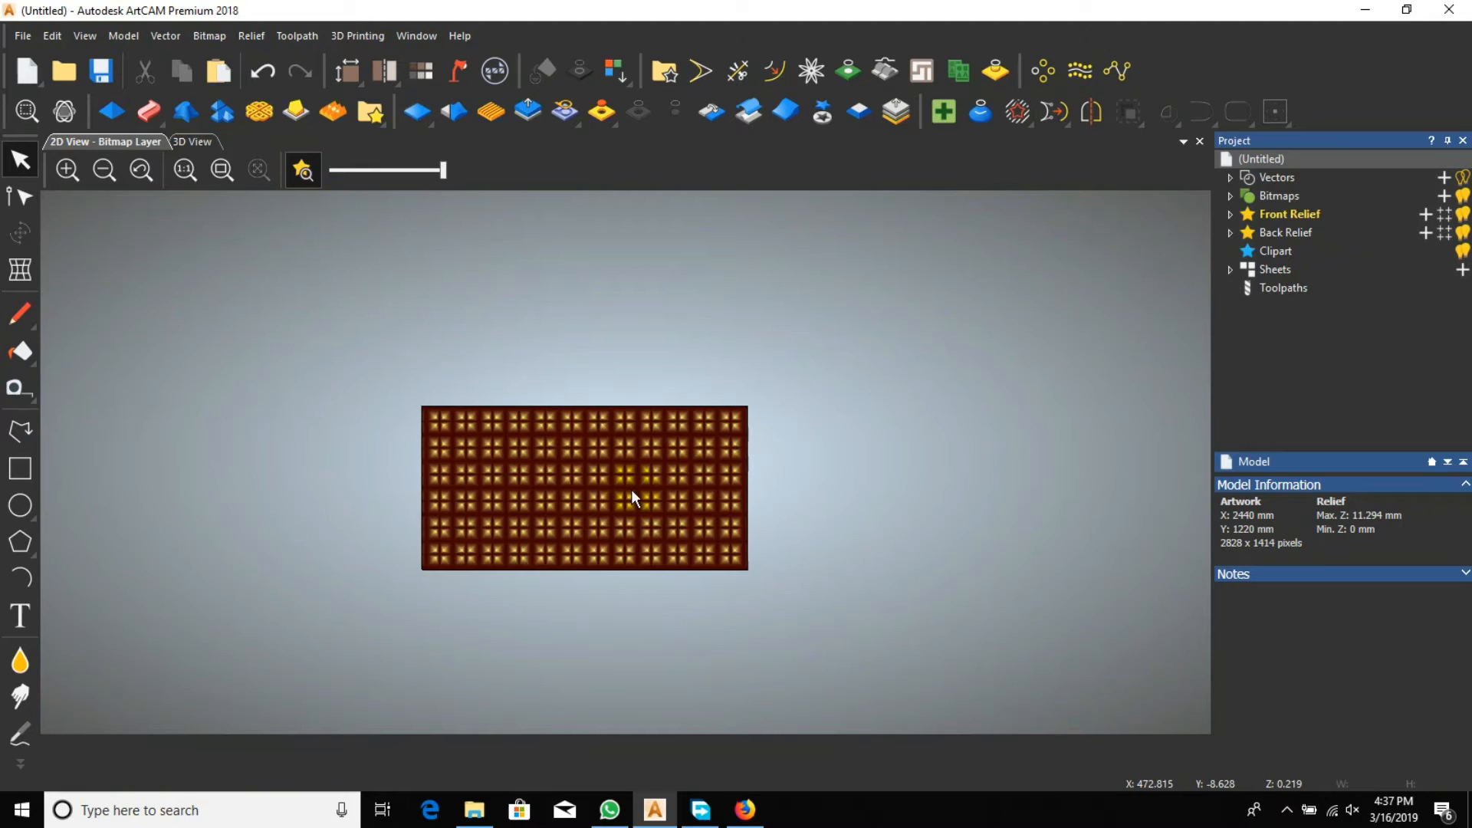
Step: Examine the tiled pyramid relief in the 2D and 3D views, up close, at an angle and from above
{"action": "scroll", "coordinate": [632, 489], "scroll_direction": "up", "scroll_amount": 5}
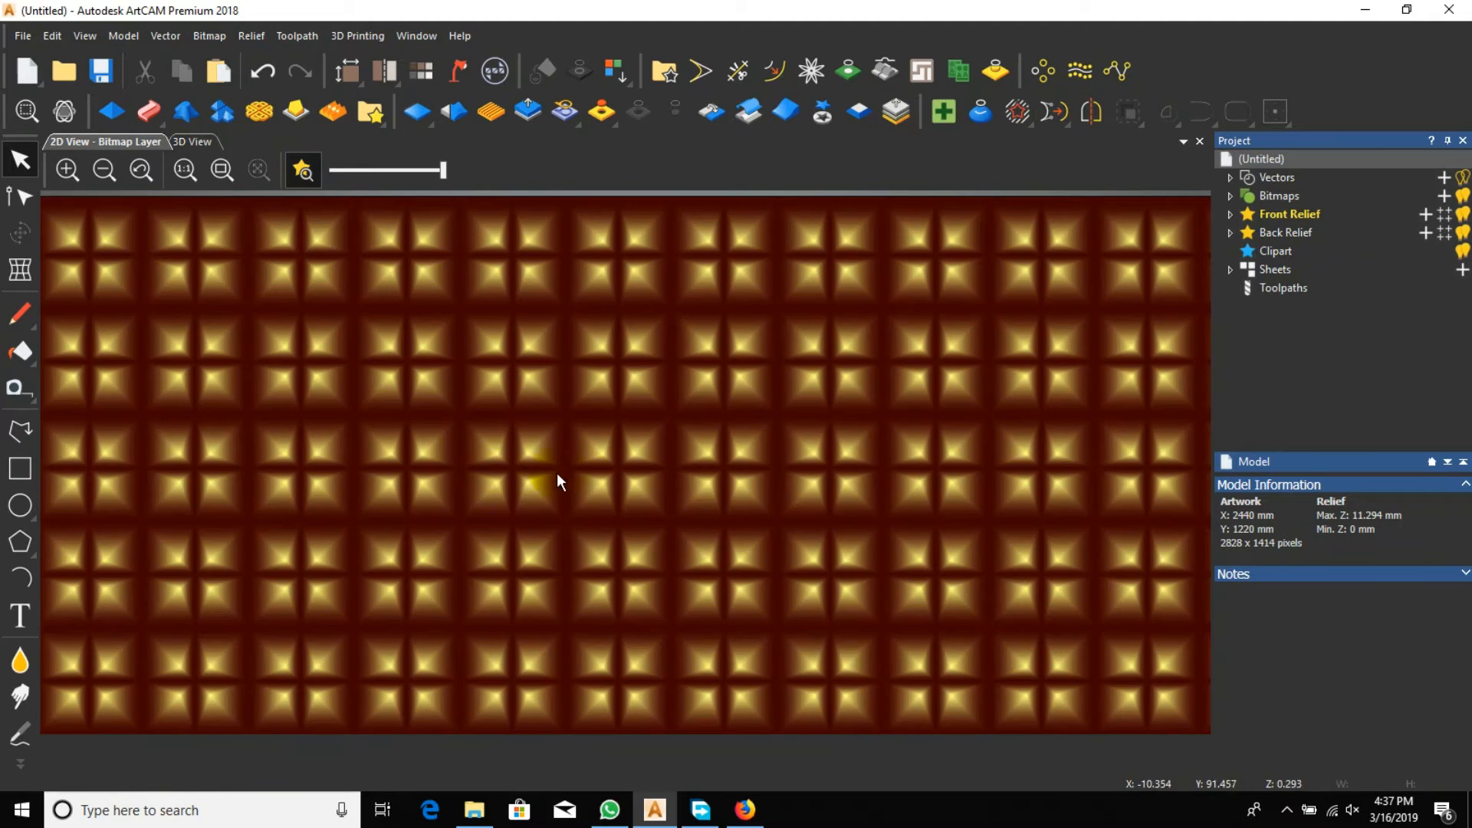
{"action": "scroll", "coordinate": [476, 470], "scroll_direction": "up", "scroll_amount": 2}
{"action": "scroll", "coordinate": [476, 469], "scroll_direction": "down", "scroll_amount": 6}
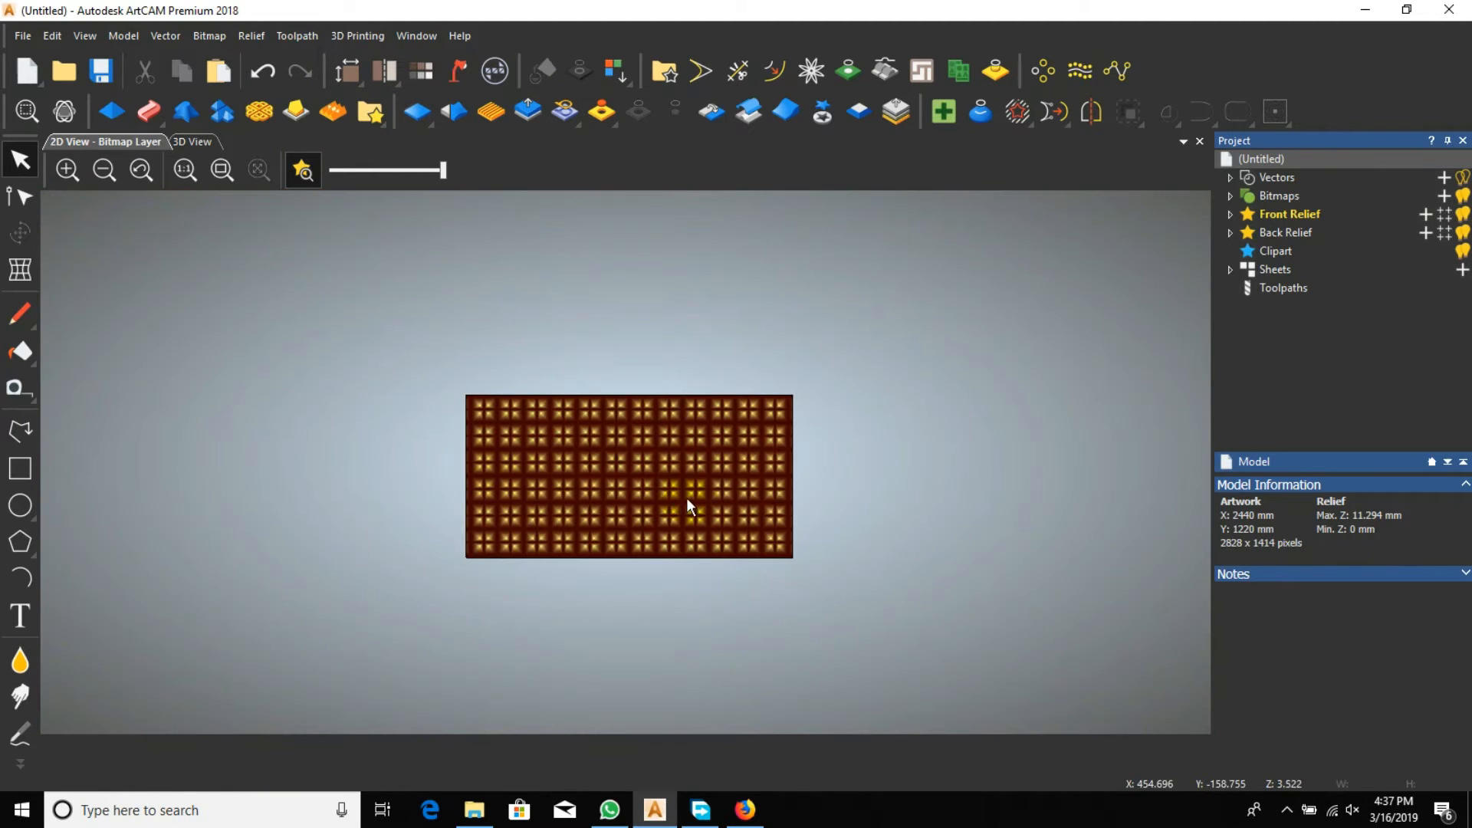
{"action": "scroll", "coordinate": [685, 495], "scroll_direction": "up", "scroll_amount": 1}
{"action": "left_click", "coordinate": [184, 142]}
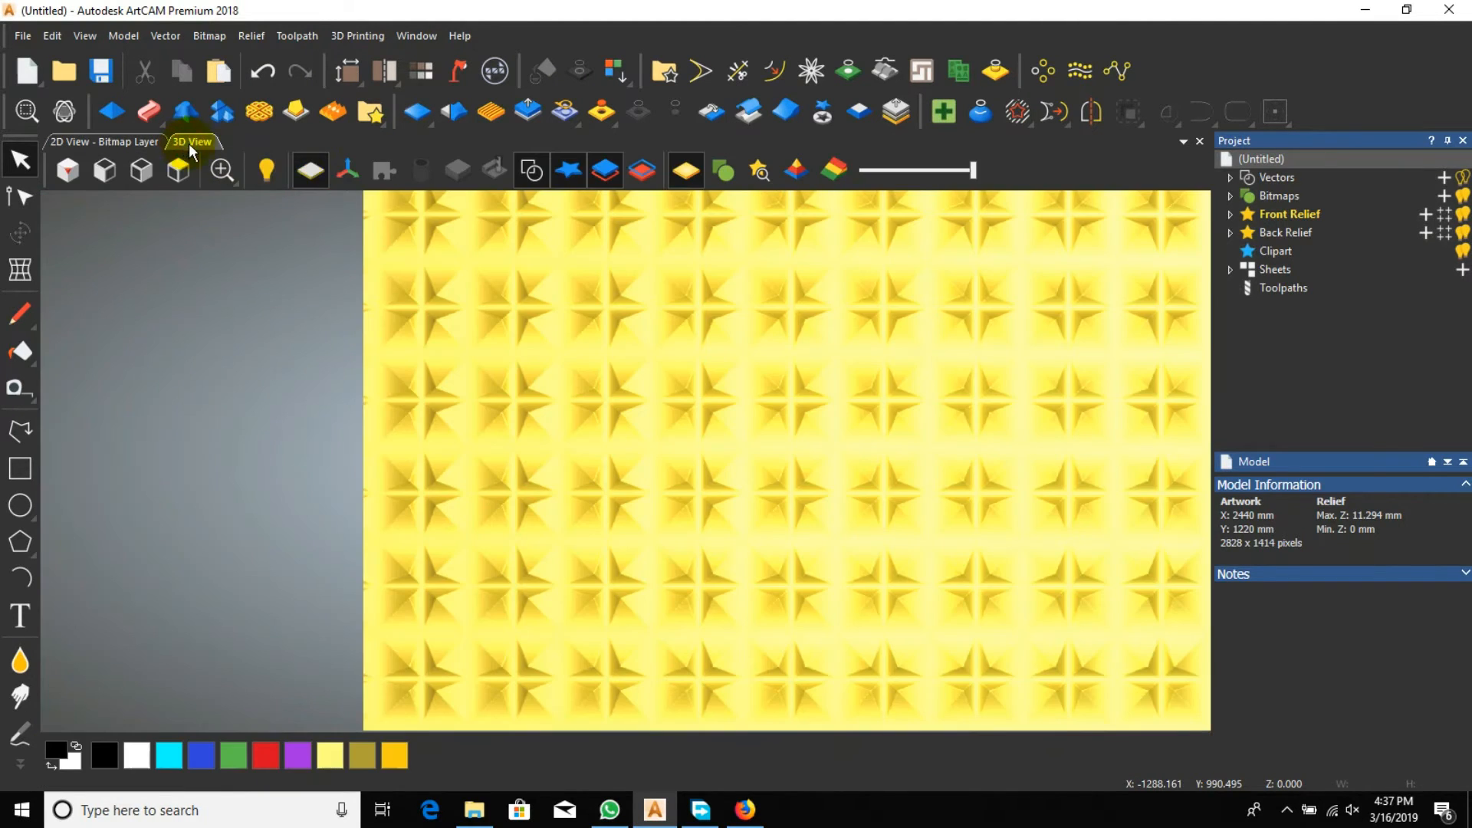
{"action": "scroll", "coordinate": [611, 421], "scroll_direction": "down", "scroll_amount": 3}
{"action": "scroll", "coordinate": [562, 427], "scroll_direction": "up", "scroll_amount": 5}
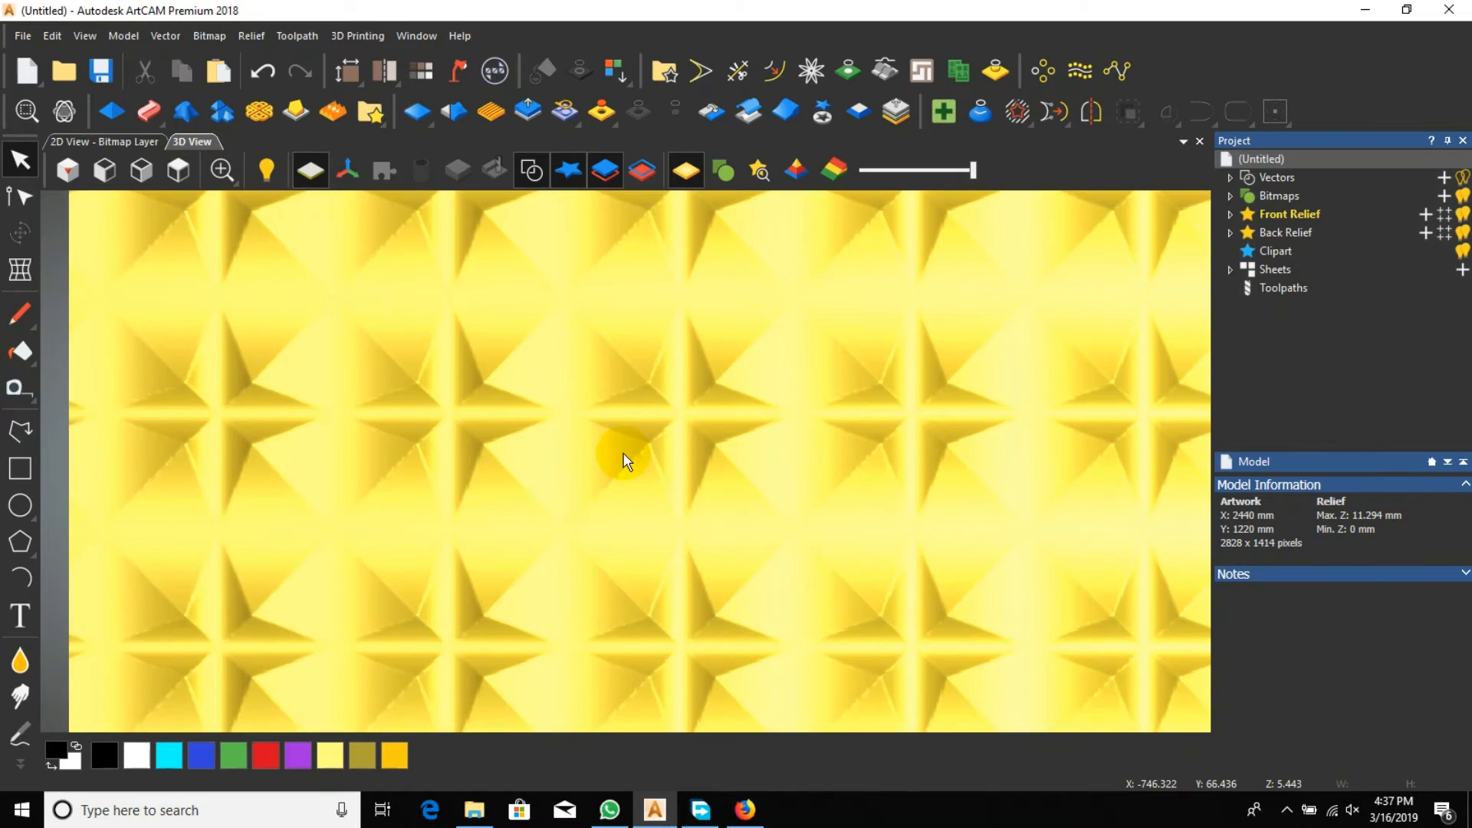
{"action": "left_click_drag", "start_coordinate": [623, 459], "coordinate": [637, 342]}
{"action": "scroll", "coordinate": [414, 414], "scroll_direction": "up", "scroll_amount": 2}
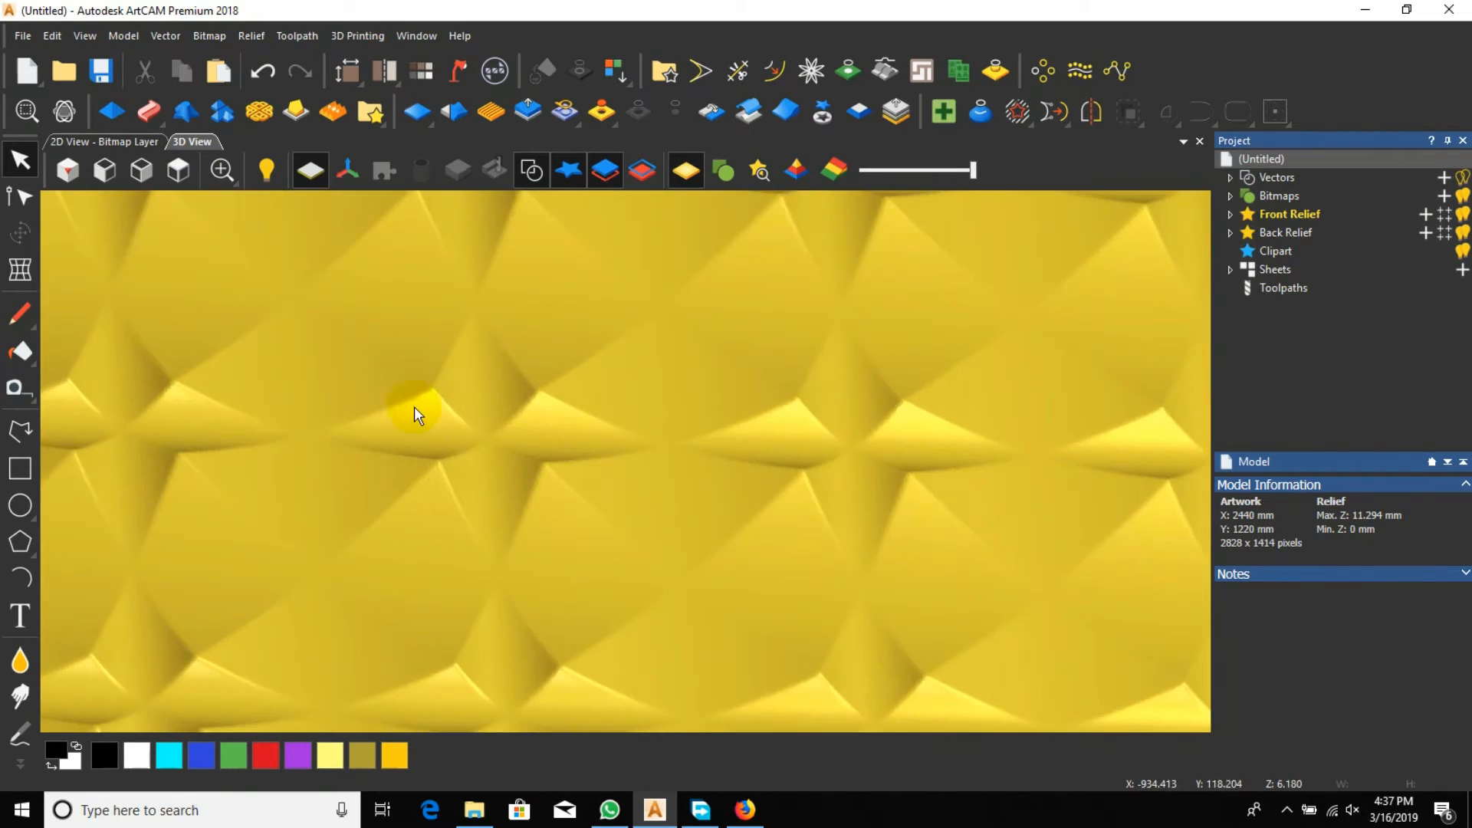
{"action": "left_click_drag", "start_coordinate": [414, 406], "coordinate": [193, 222]}
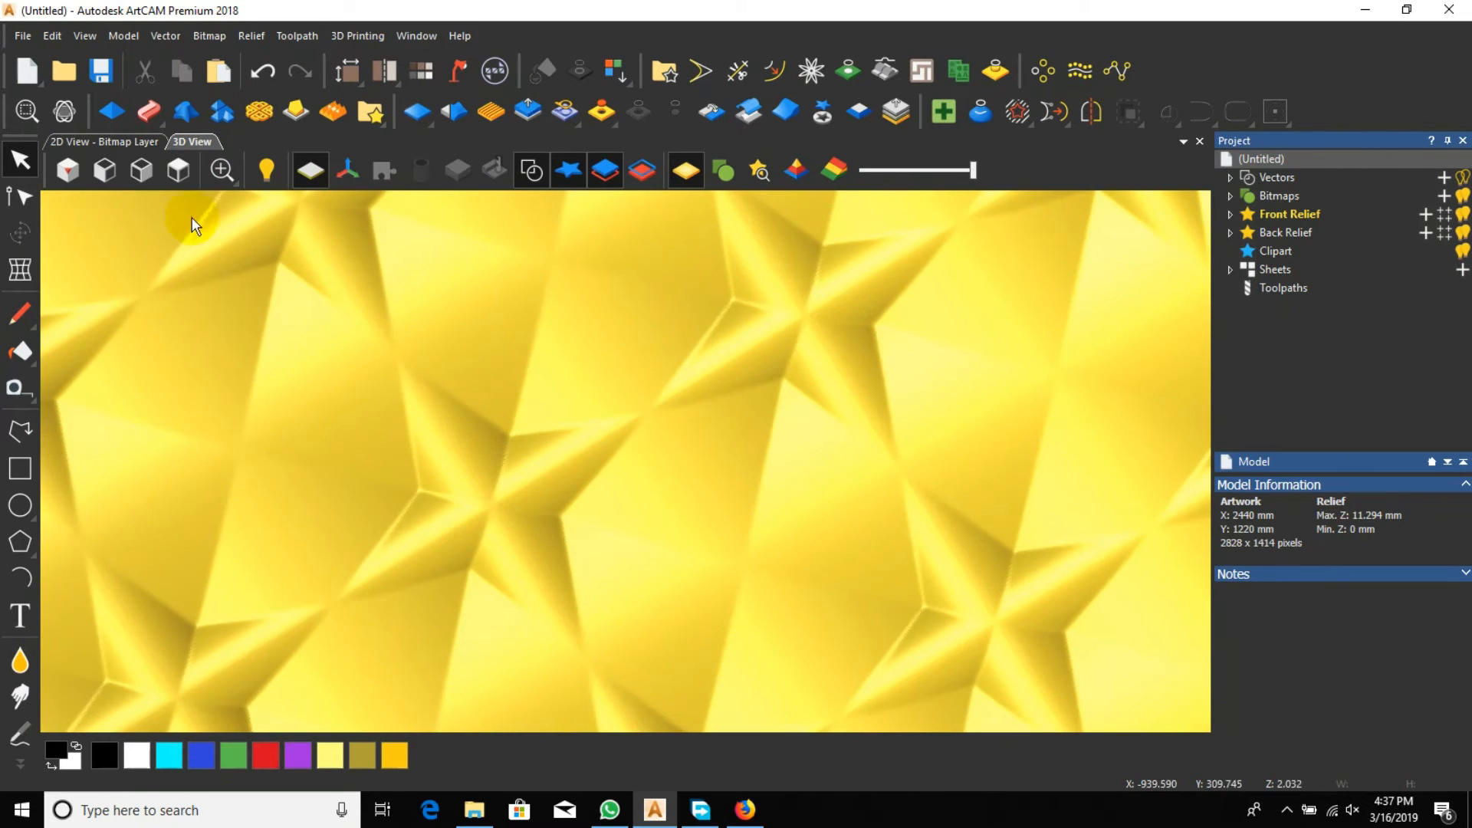
{"action": "left_click", "coordinate": [184, 169]}
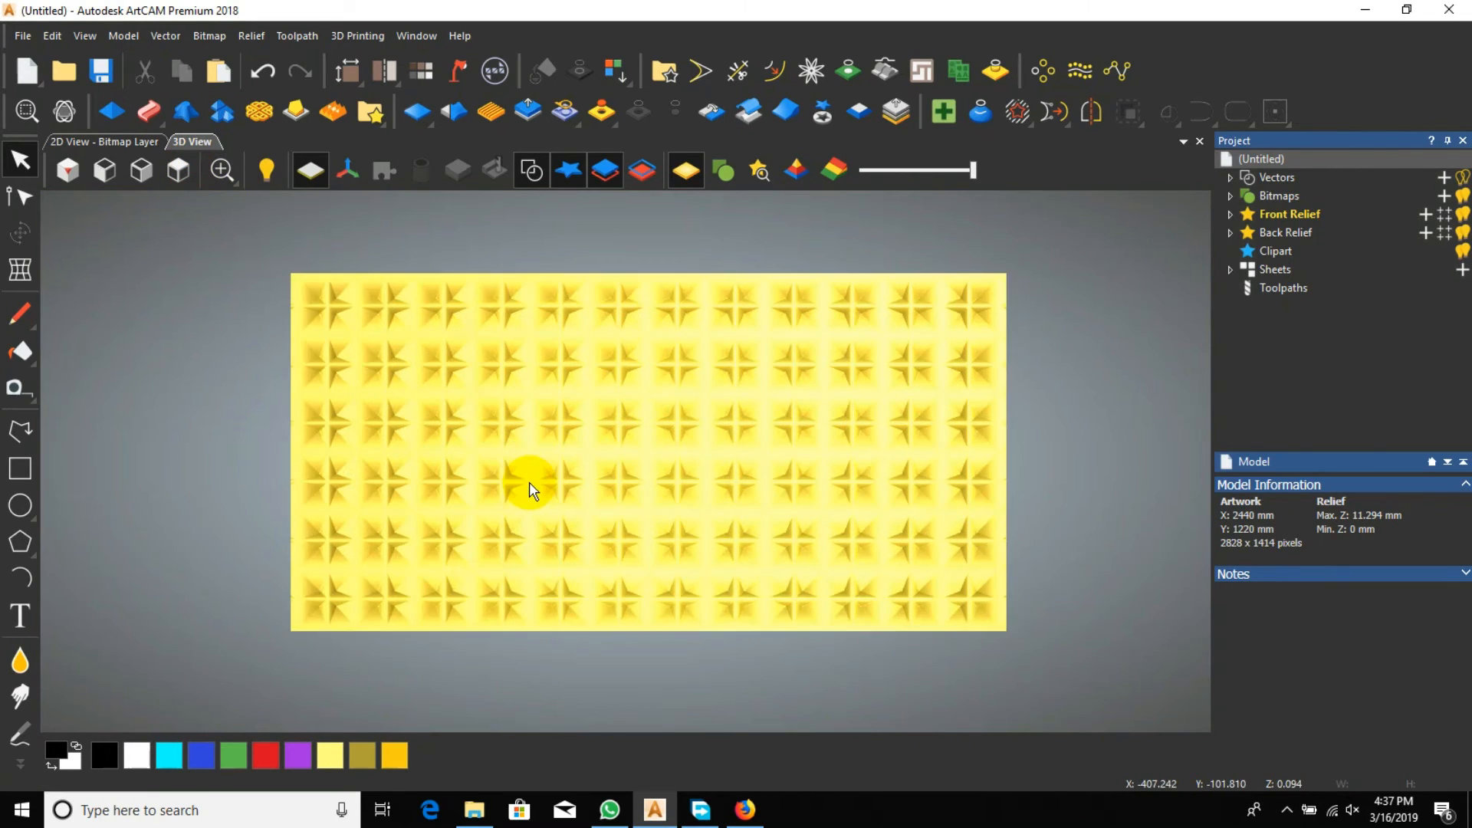
{"action": "scroll", "coordinate": [529, 495], "scroll_direction": "up", "scroll_amount": 3}
{"action": "scroll", "coordinate": [536, 514], "scroll_direction": "down", "scroll_amount": 2}
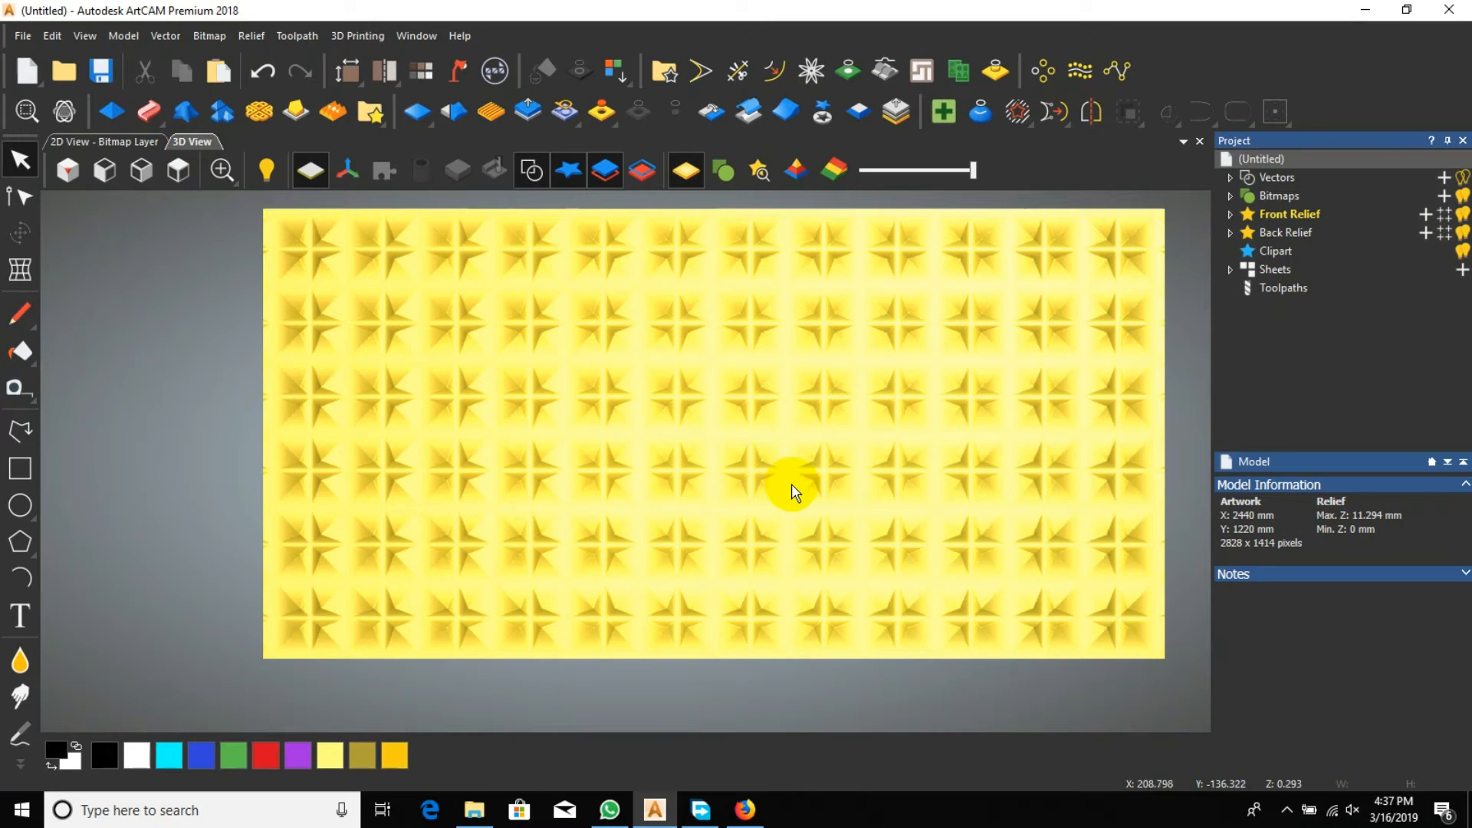
{"action": "scroll", "coordinate": [1010, 397], "scroll_direction": "down", "scroll_amount": 2}
{"action": "scroll", "coordinate": [994, 397], "scroll_direction": "up", "scroll_amount": 2}
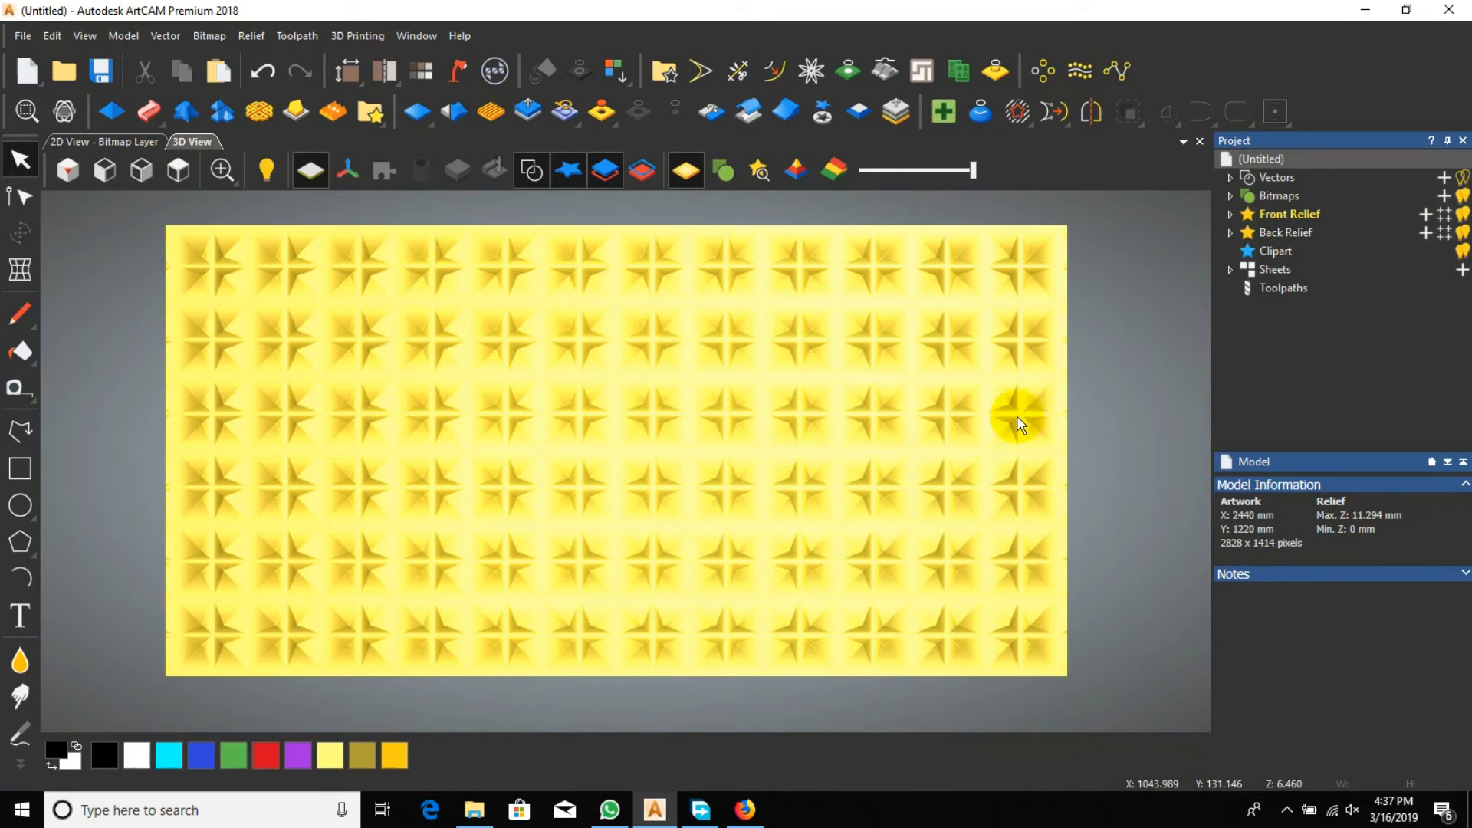
Step: Start a Machine Relief toolpath for the whole relief and select the Ball Nose 6 mm tool for finishing
{"action": "left_click", "coordinate": [1295, 290]}
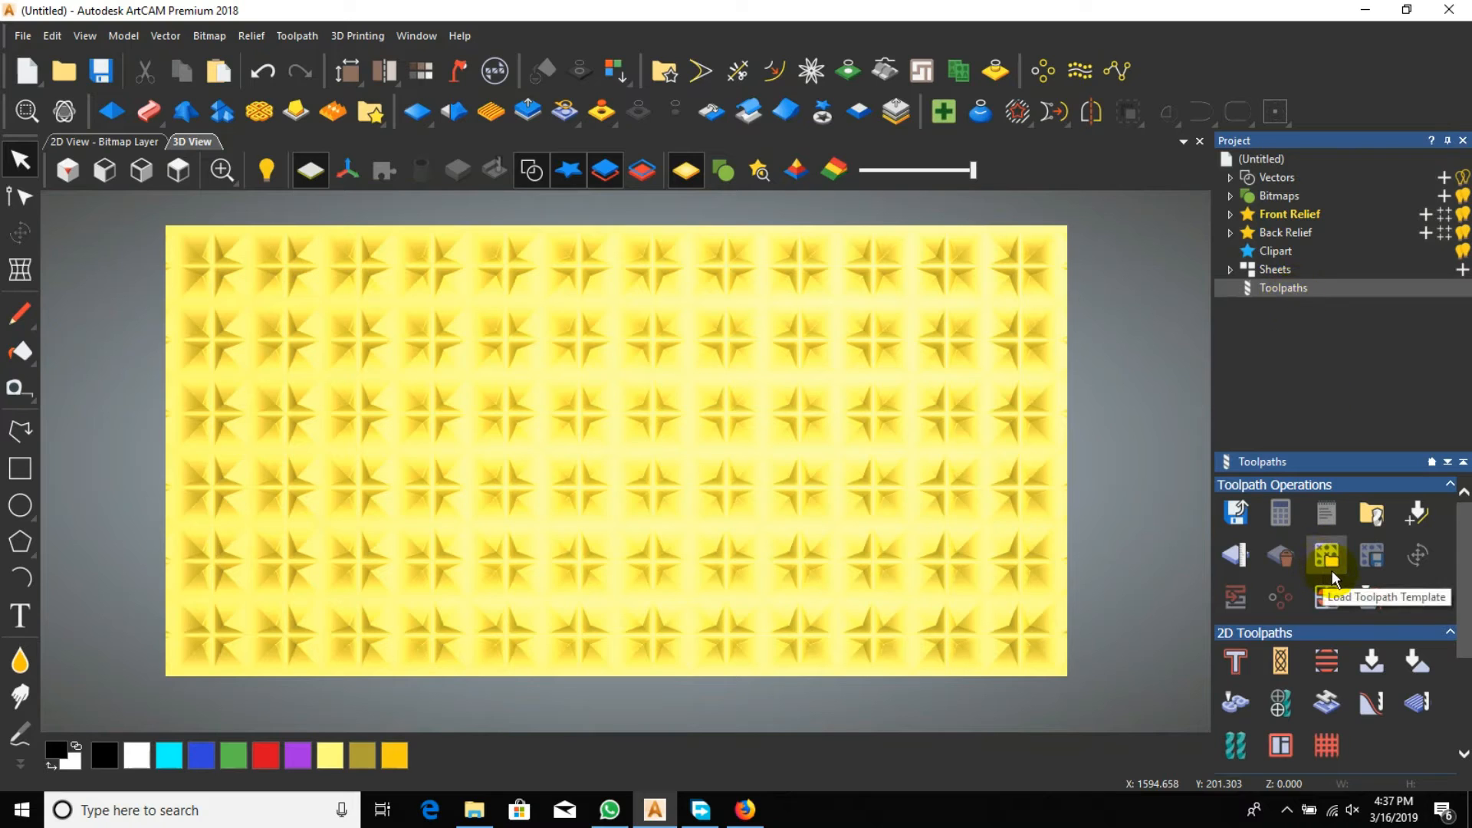
{"action": "scroll", "coordinate": [1337, 594], "scroll_direction": "down", "scroll_amount": 3}
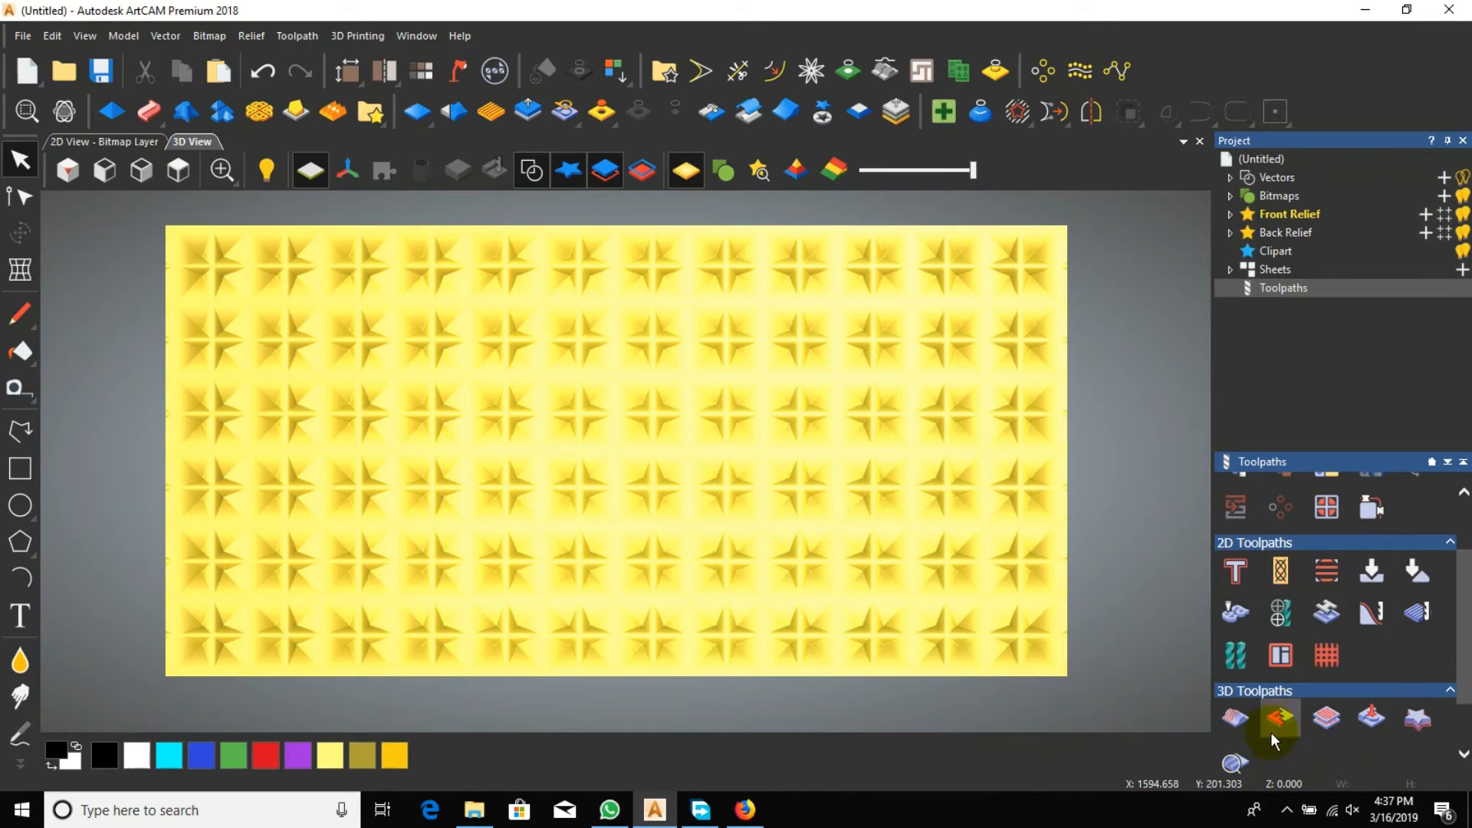
{"action": "scroll", "coordinate": [1271, 733], "scroll_direction": "down", "scroll_amount": 1}
{"action": "left_click", "coordinate": [1236, 674]}
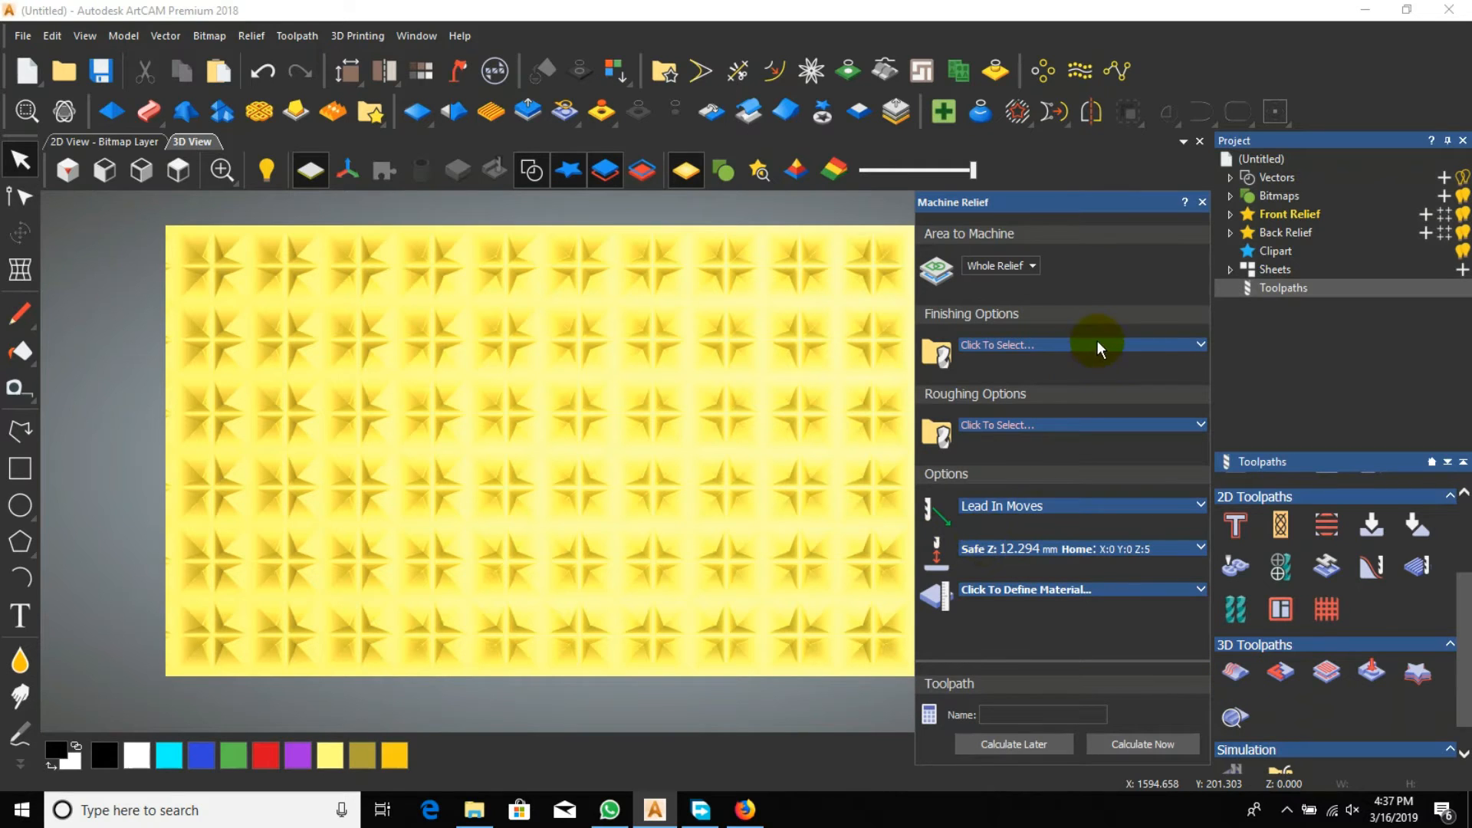
{"action": "left_click", "coordinate": [1098, 344]}
{"action": "left_click", "coordinate": [571, 470]}
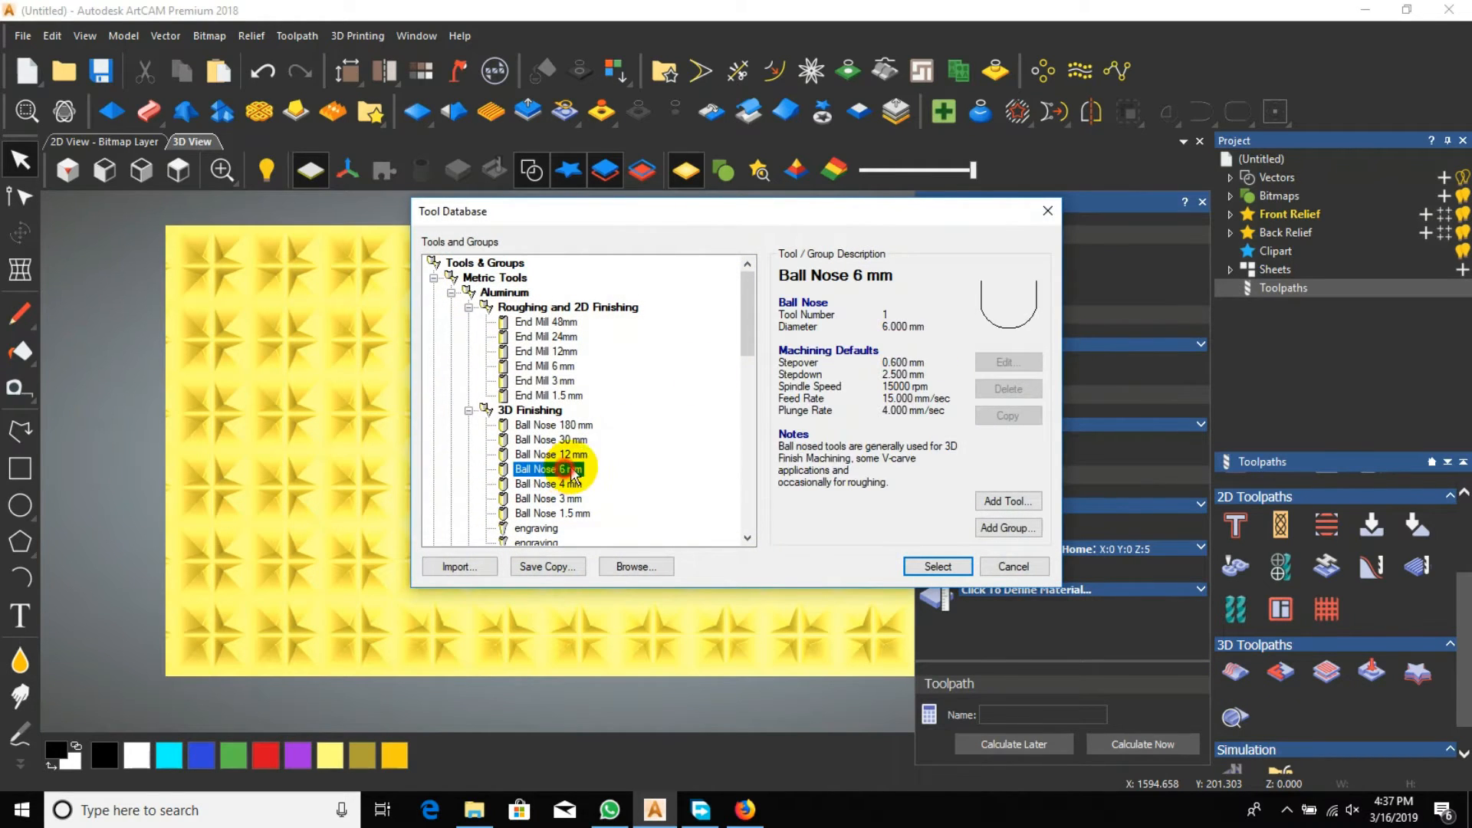
{"action": "left_click", "coordinate": [912, 566]}
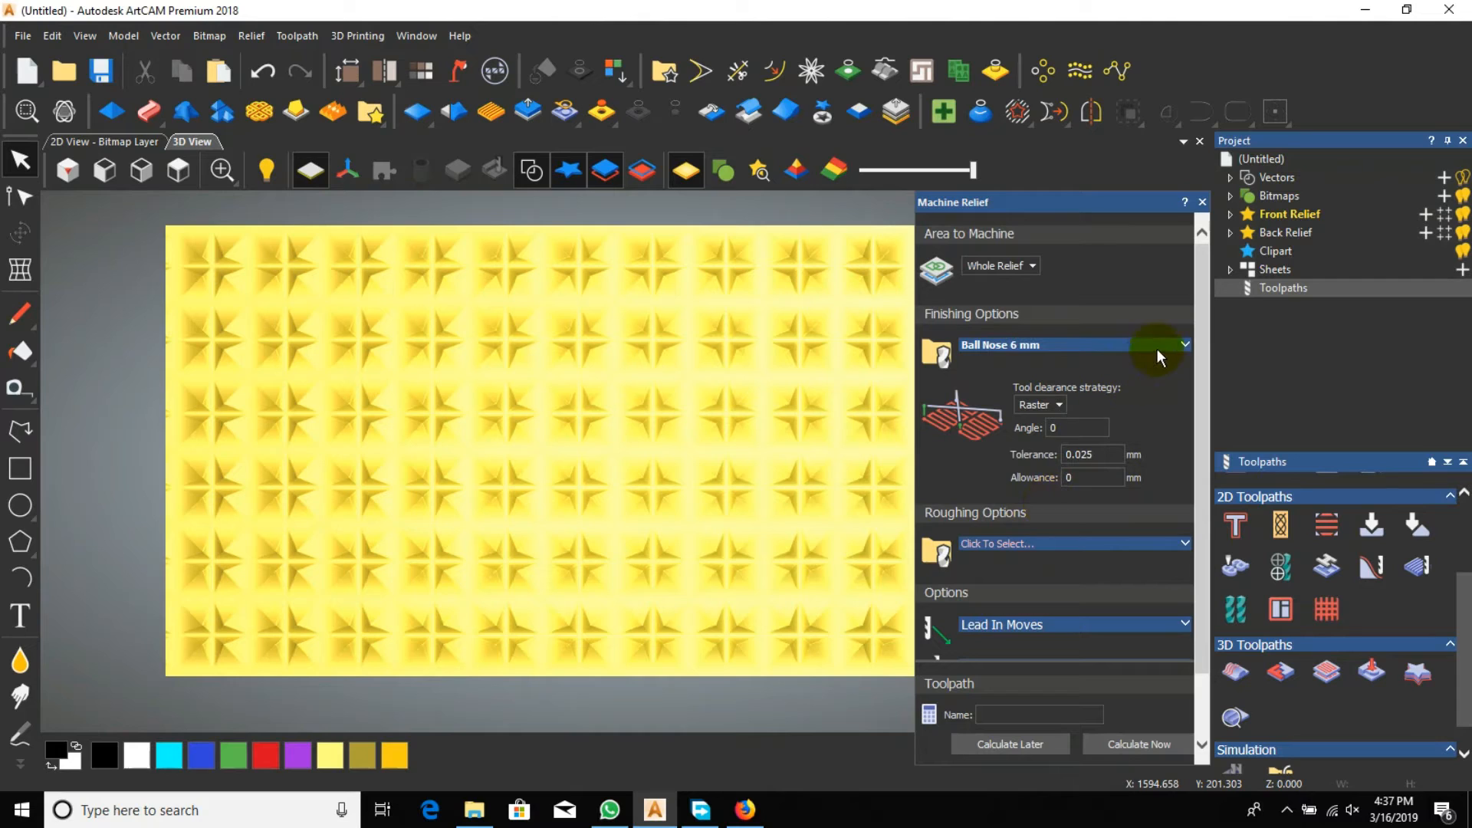
Step: Set the finishing tool's stepdown to 5 mm, feed rate to 300 mm/sec and plunge rate to 250 mm/sec
{"action": "left_click", "coordinate": [1157, 347]}
{"action": "left_click", "coordinate": [1056, 462]}
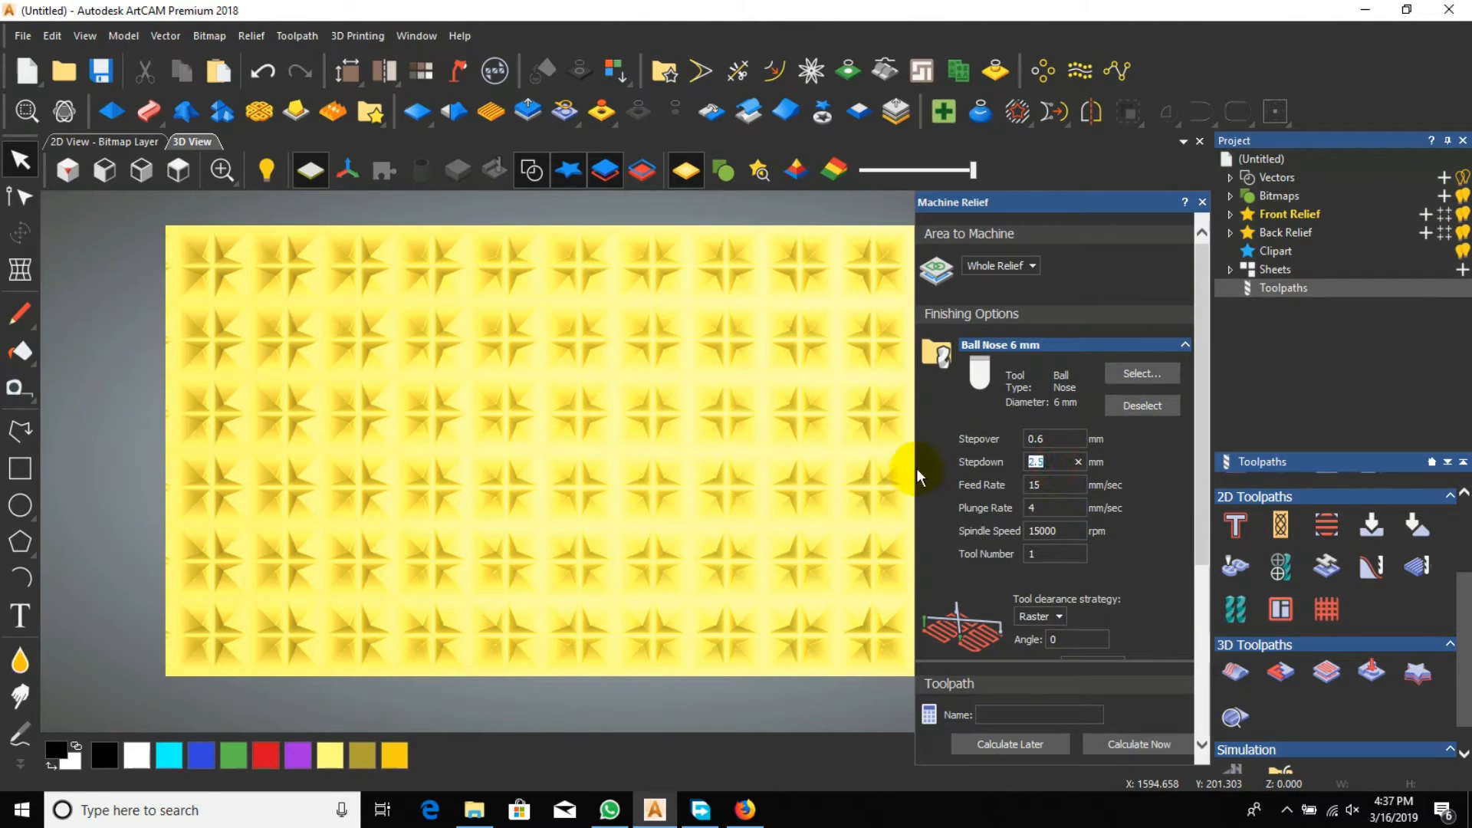
{"action": "type", "text": "5"}
{"action": "key", "text": "Tab"}
{"action": "type", "text": "300"}
{"action": "key", "text": "Tab"}
{"action": "type", "text": "250"}
Step: Set the angle of the finishing tool's raster clearance strategy to 45
{"action": "scroll", "coordinate": [1068, 578], "scroll_direction": "down", "scroll_amount": 3}
{"action": "left_click", "coordinate": [1082, 477]}
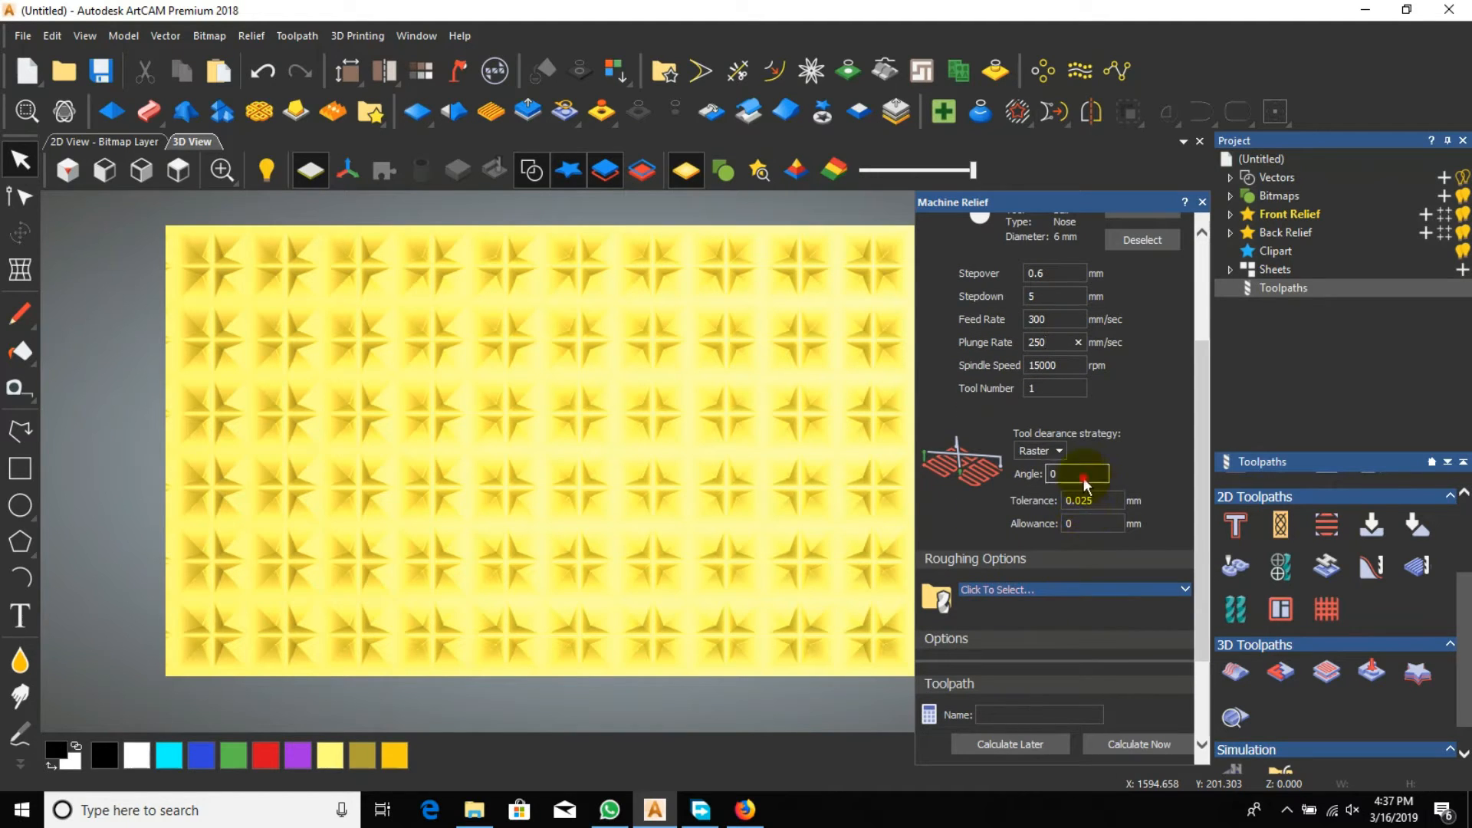
{"action": "key", "text": "BackSpace"}
{"action": "type", "text": "45"}
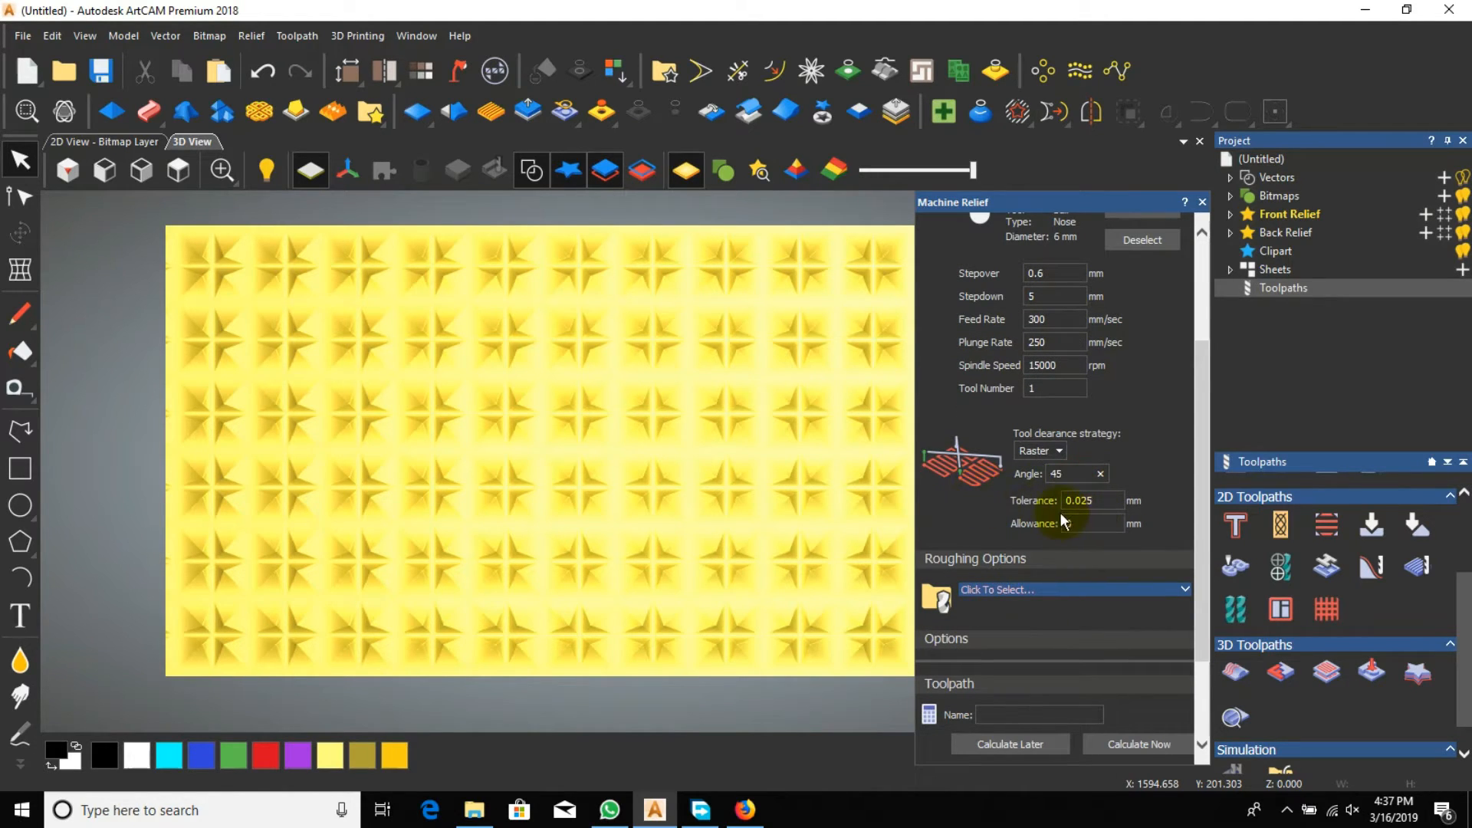
Step: Define the material with a thickness of 15 mm and calculate the Machine Relief toolpath immediately
{"action": "scroll", "coordinate": [1050, 554], "scroll_direction": "down", "scroll_amount": 2}
{"action": "left_click", "coordinate": [1179, 632]}
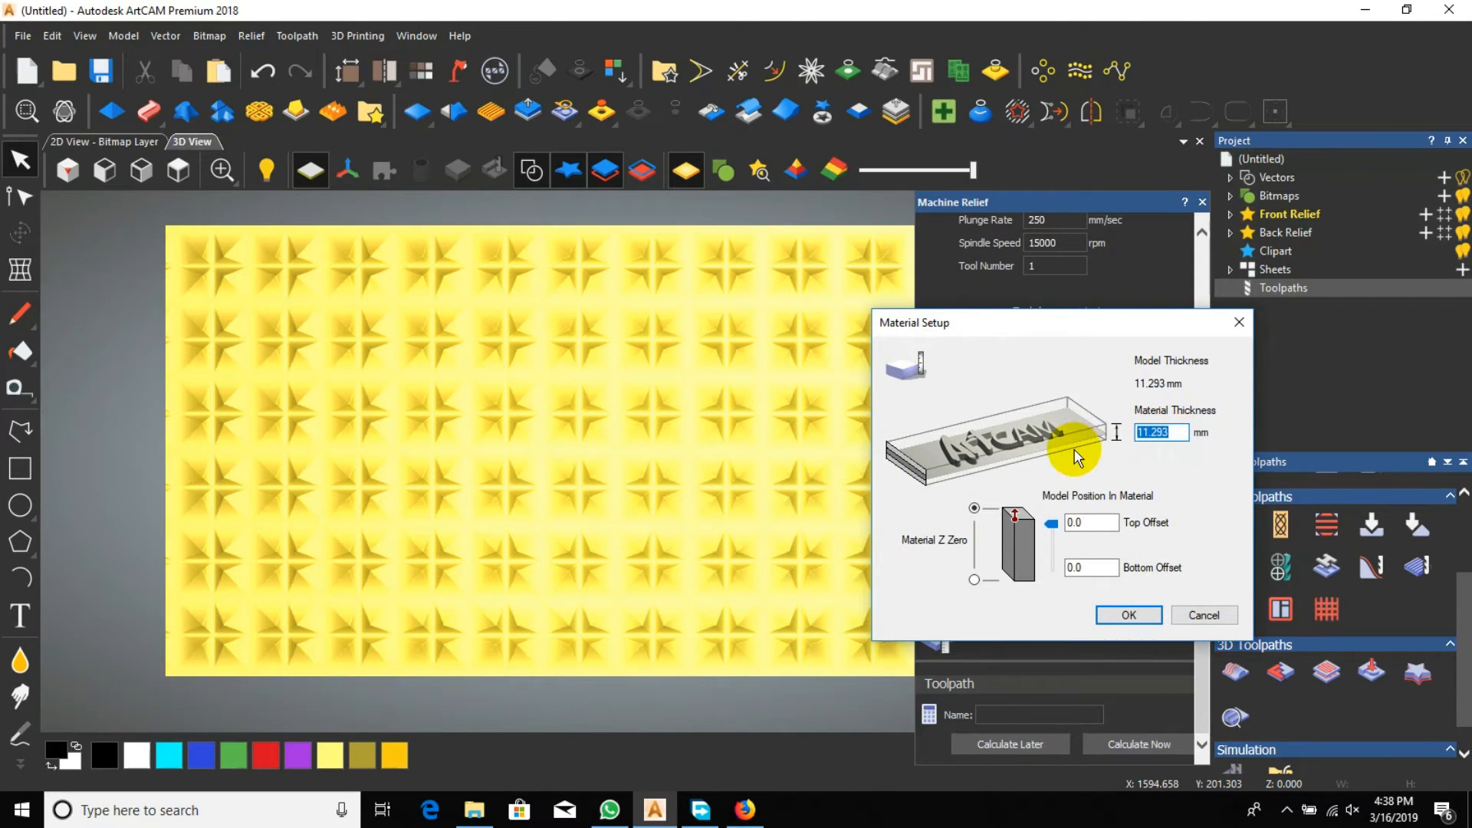
{"action": "type", "text": "12"}
{"action": "left_click", "coordinate": [1138, 611]}
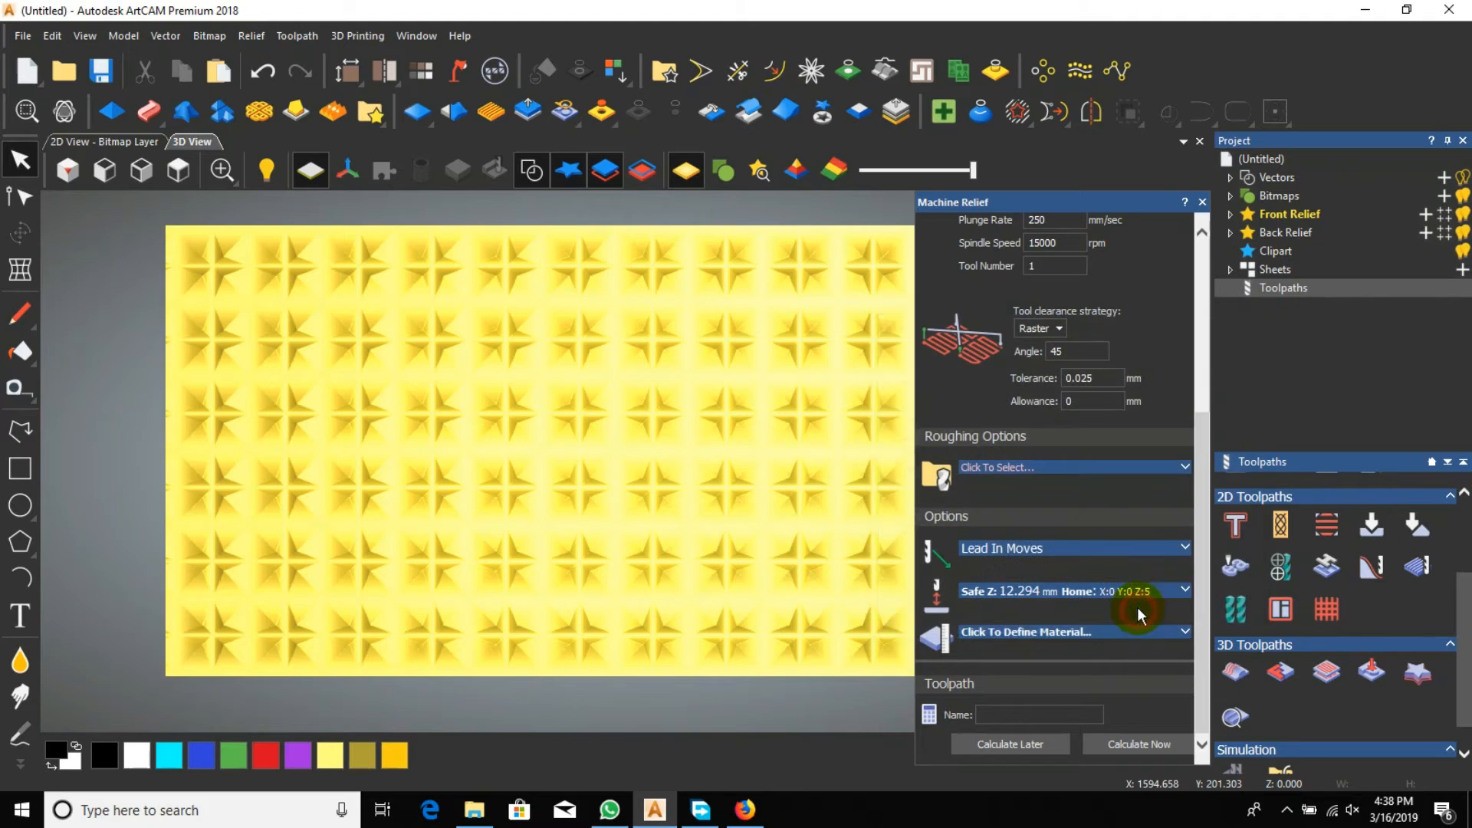
{"action": "left_click", "coordinate": [1139, 742]}
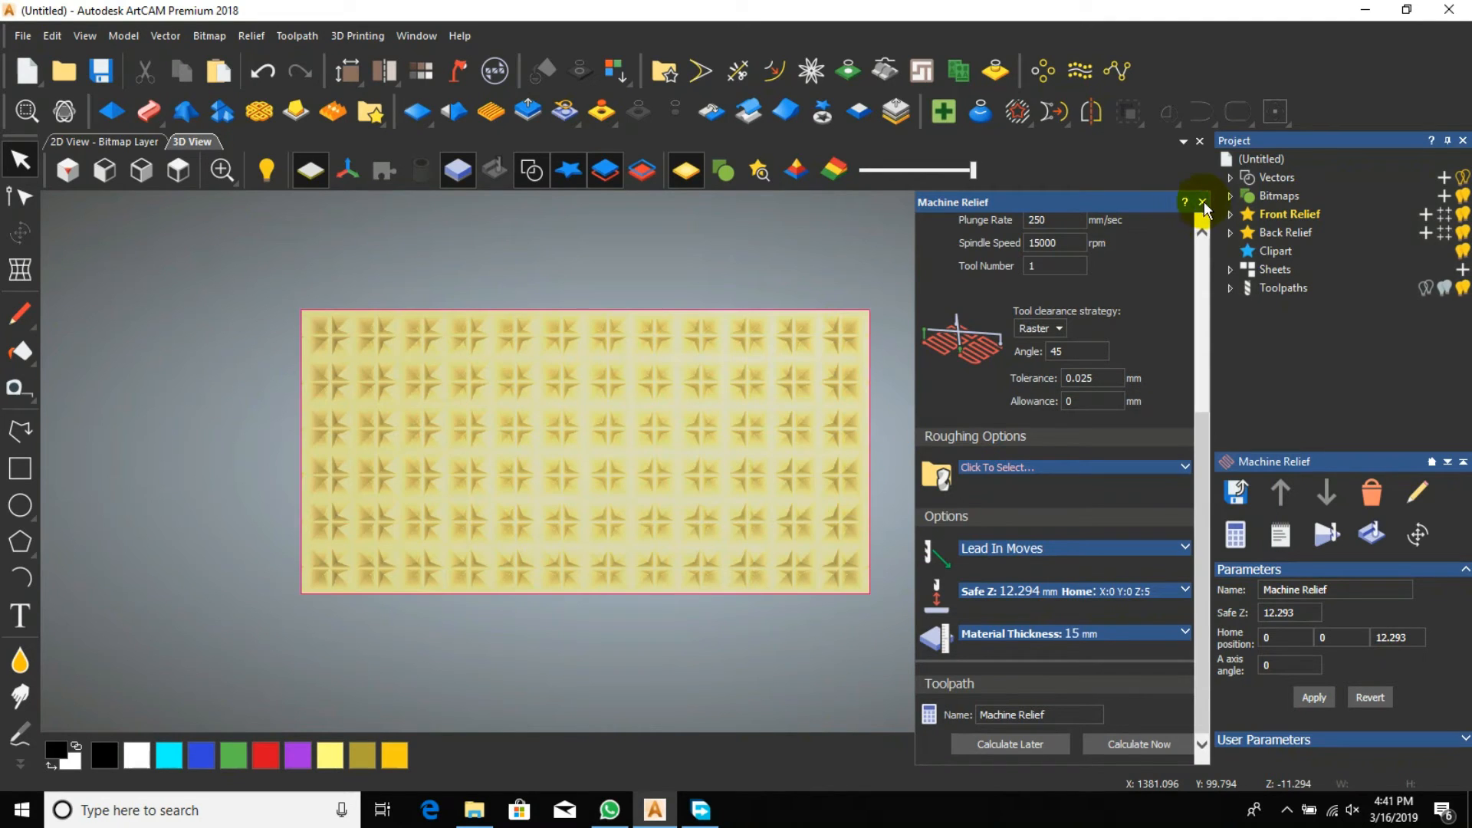
Step: Close the toolpath settings and simulate the Machine Relief toolpath on the whole-model block at Fast resolution
{"action": "scroll", "coordinate": [793, 448], "scroll_direction": "up", "scroll_amount": 2}
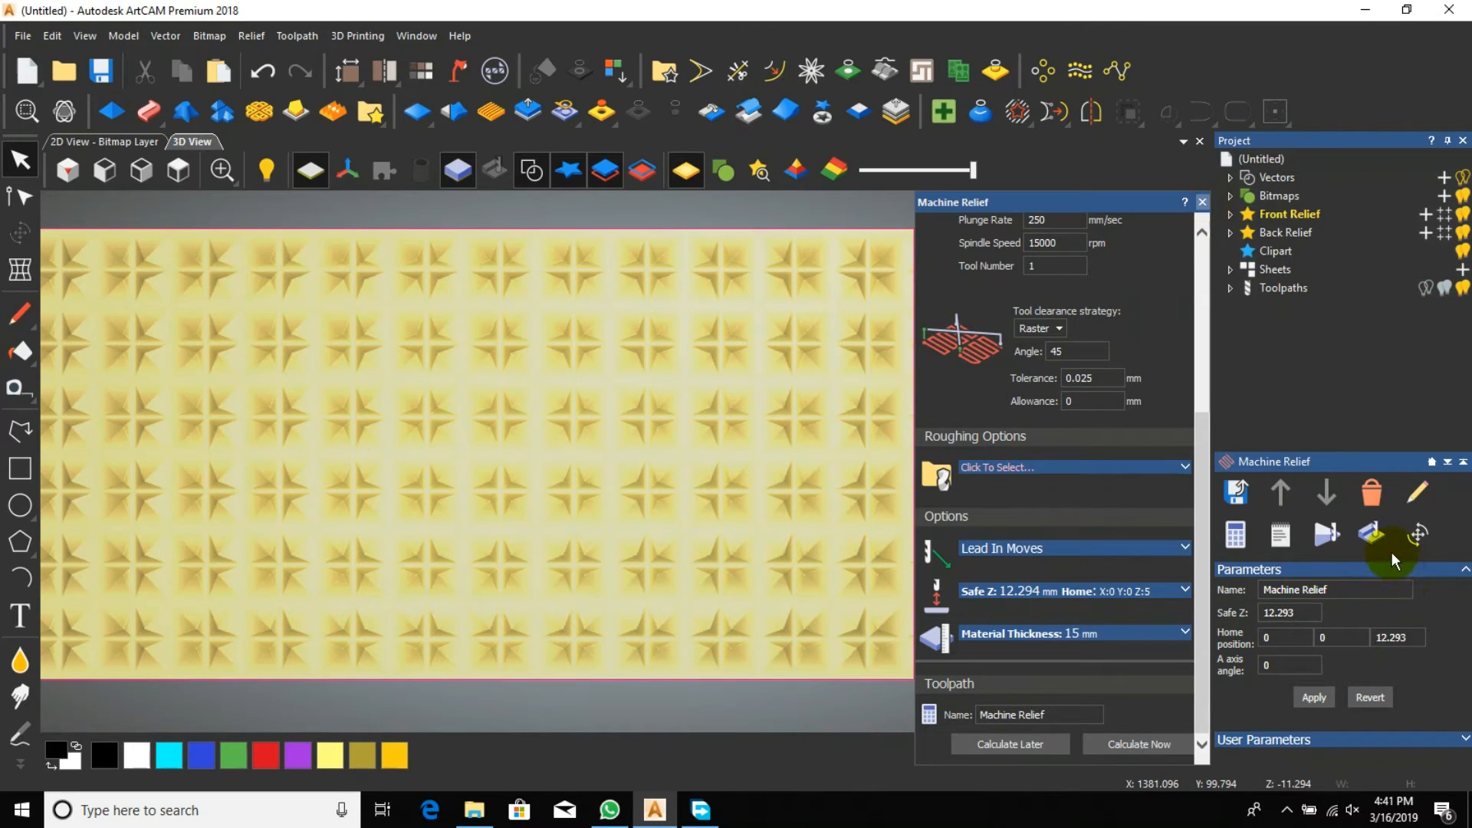
{"action": "left_click", "coordinate": [1382, 541]}
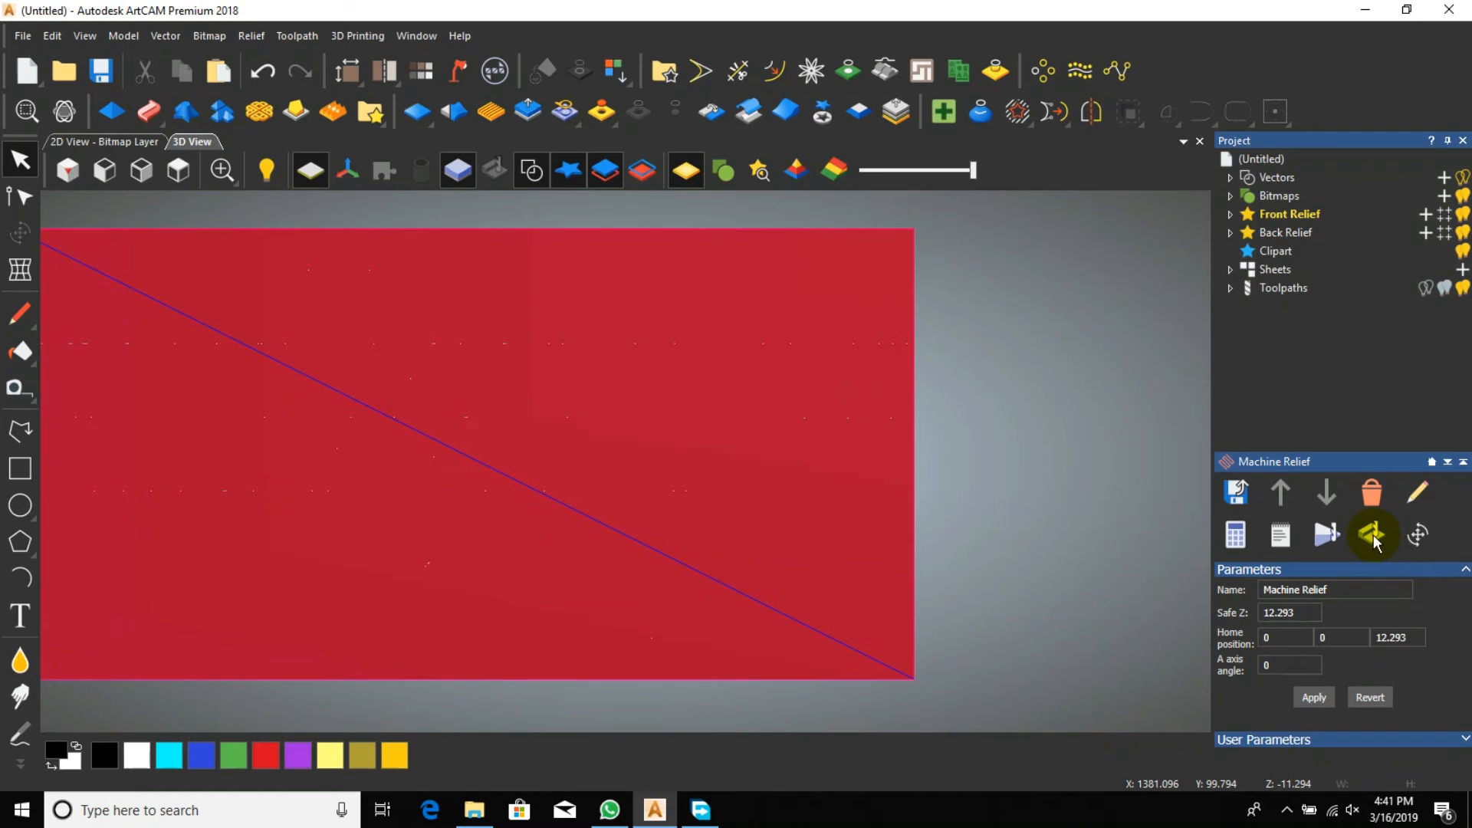
{"action": "left_click", "coordinate": [1372, 536]}
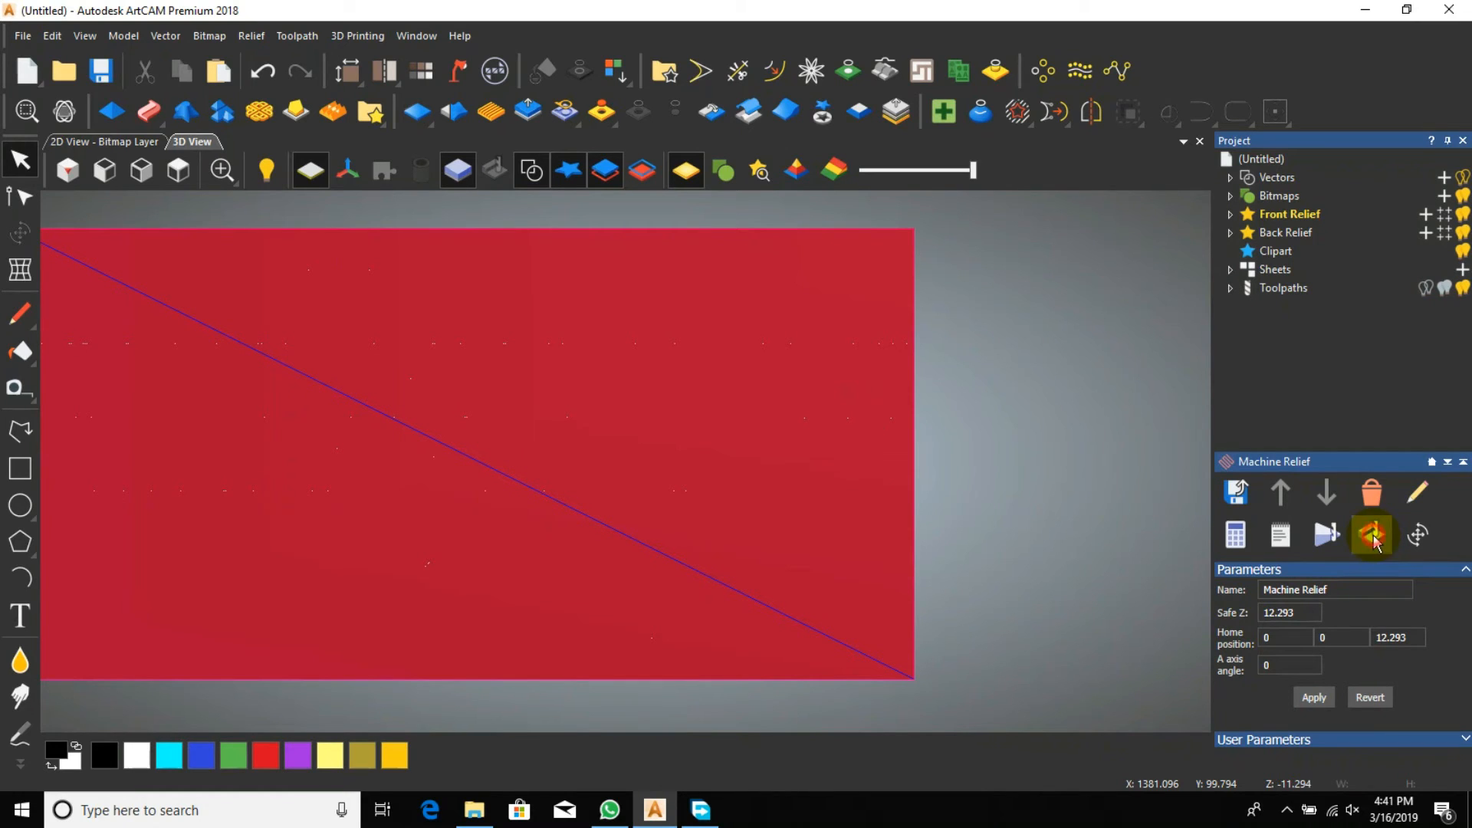
{"action": "left_click", "coordinate": [618, 440]}
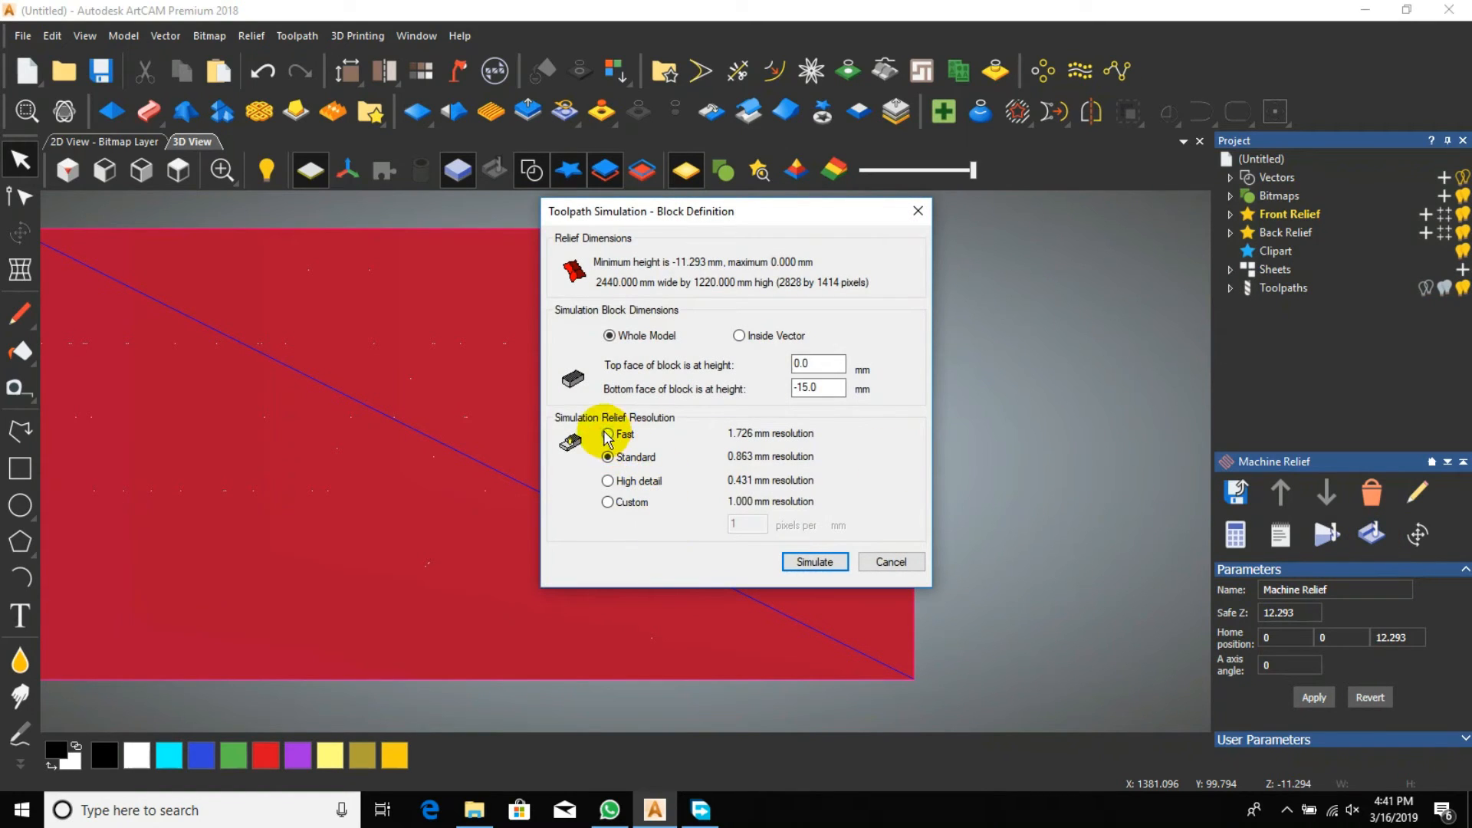
{"action": "left_click", "coordinate": [814, 563]}
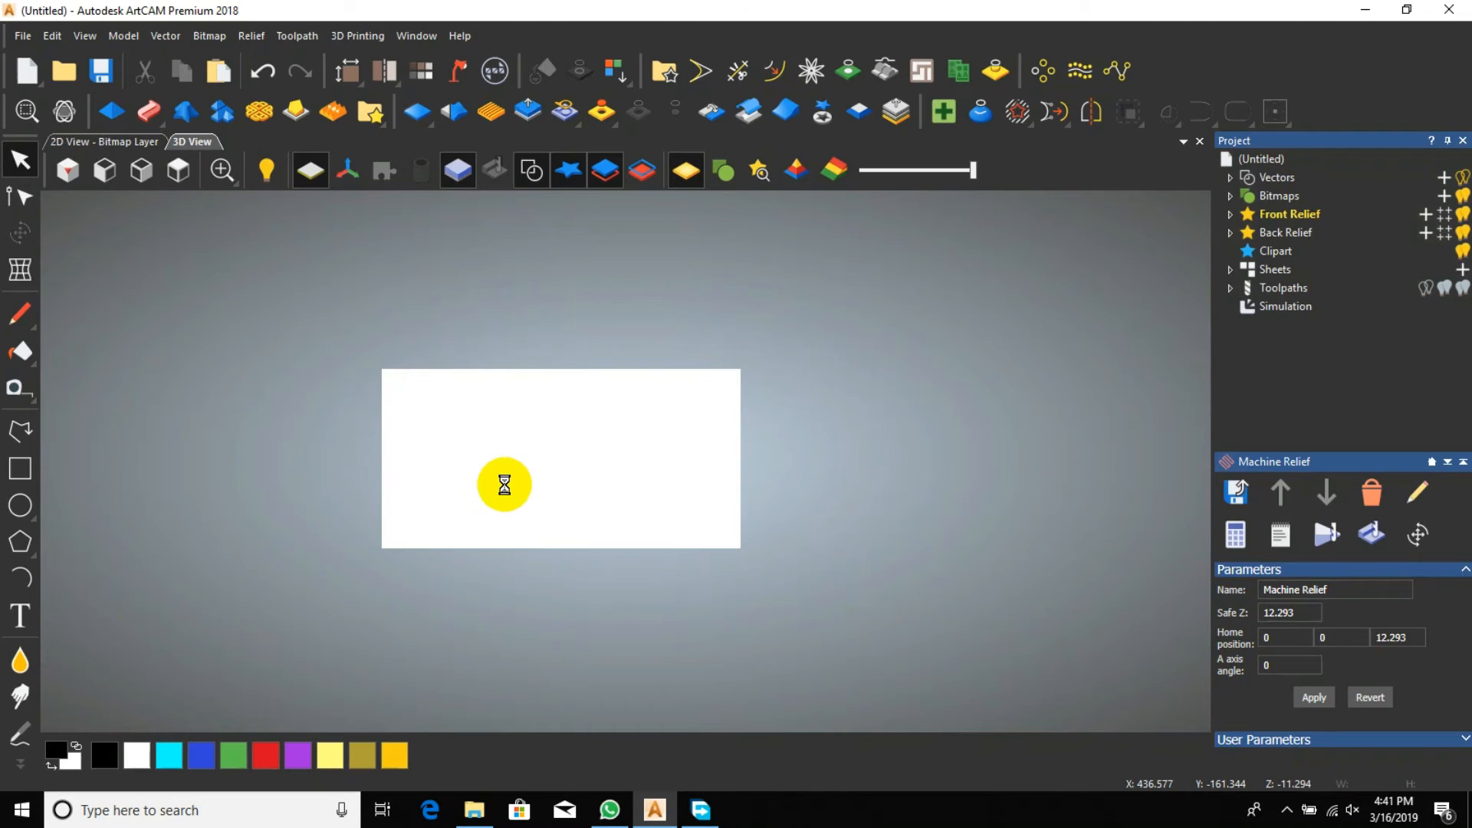
Step: Examine the simulated pyramid relief in the 3D view, up close, at several angles and from above
{"action": "scroll", "coordinate": [504, 485], "scroll_direction": "up", "scroll_amount": 1}
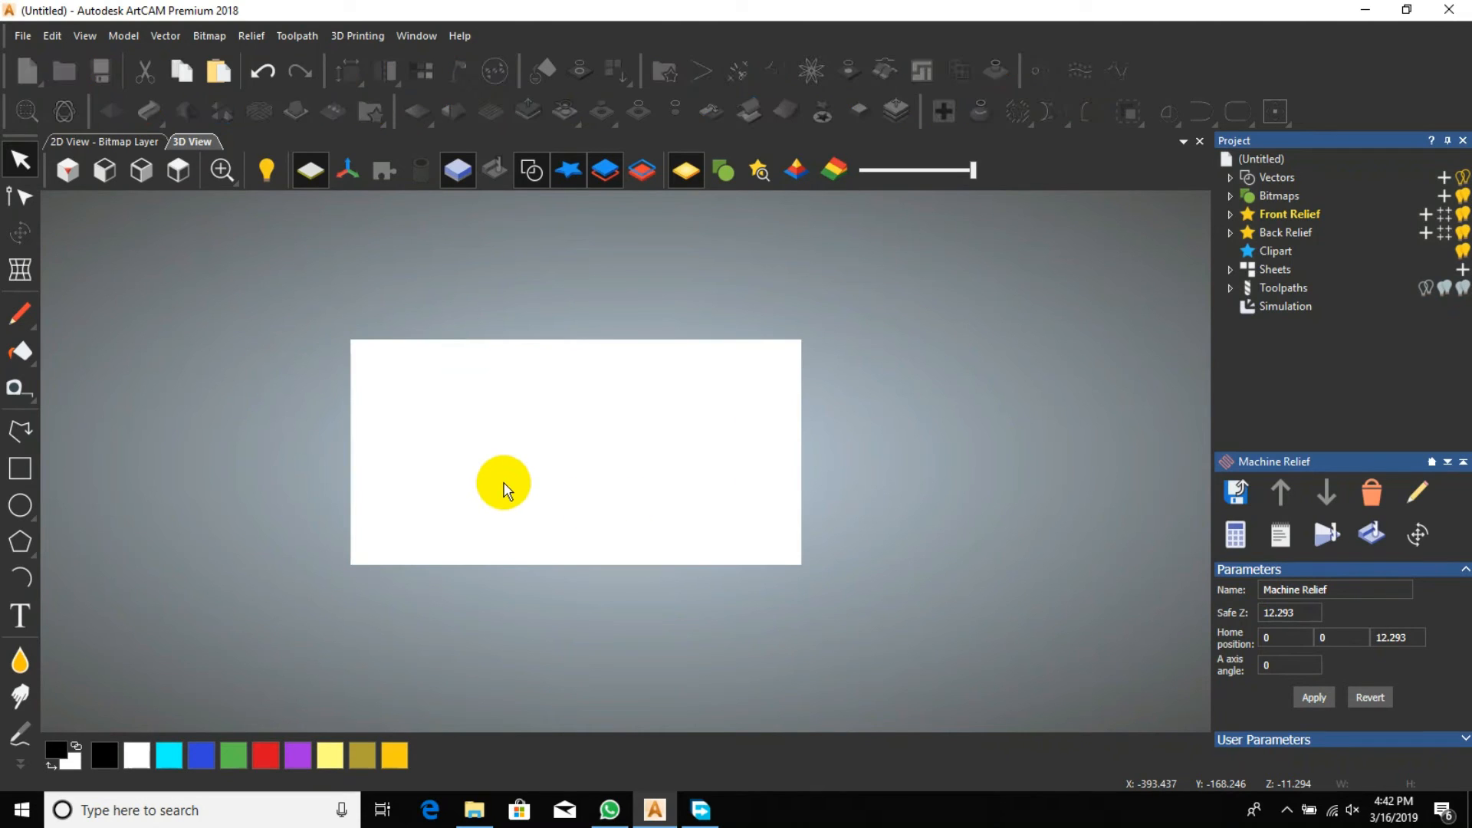
{"action": "scroll", "coordinate": [575, 491], "scroll_direction": "up", "scroll_amount": 1}
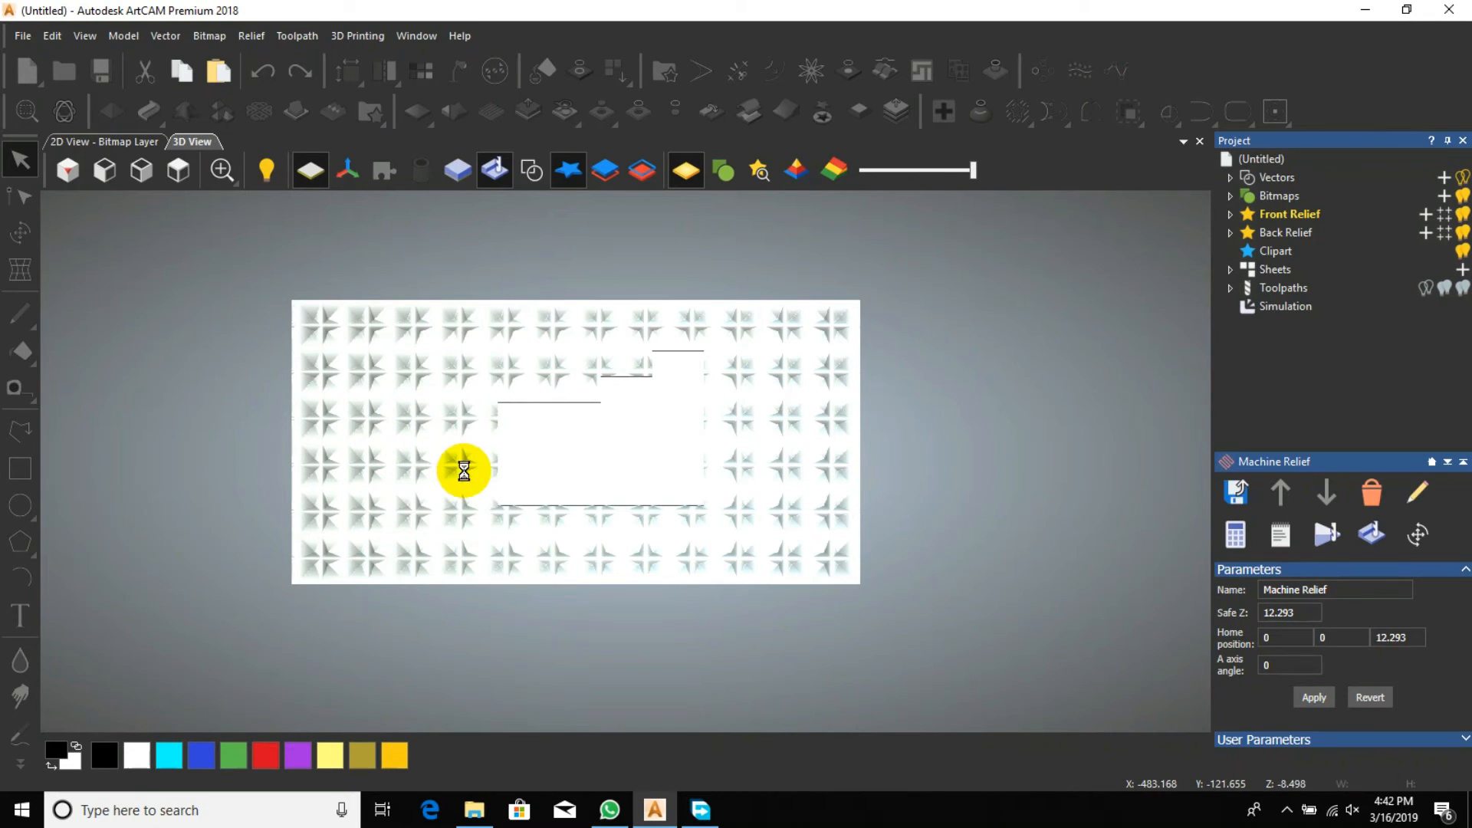
{"action": "scroll", "coordinate": [506, 472], "scroll_direction": "up", "scroll_amount": 4}
{"action": "left_click_drag", "start_coordinate": [536, 486], "coordinate": [552, 329]}
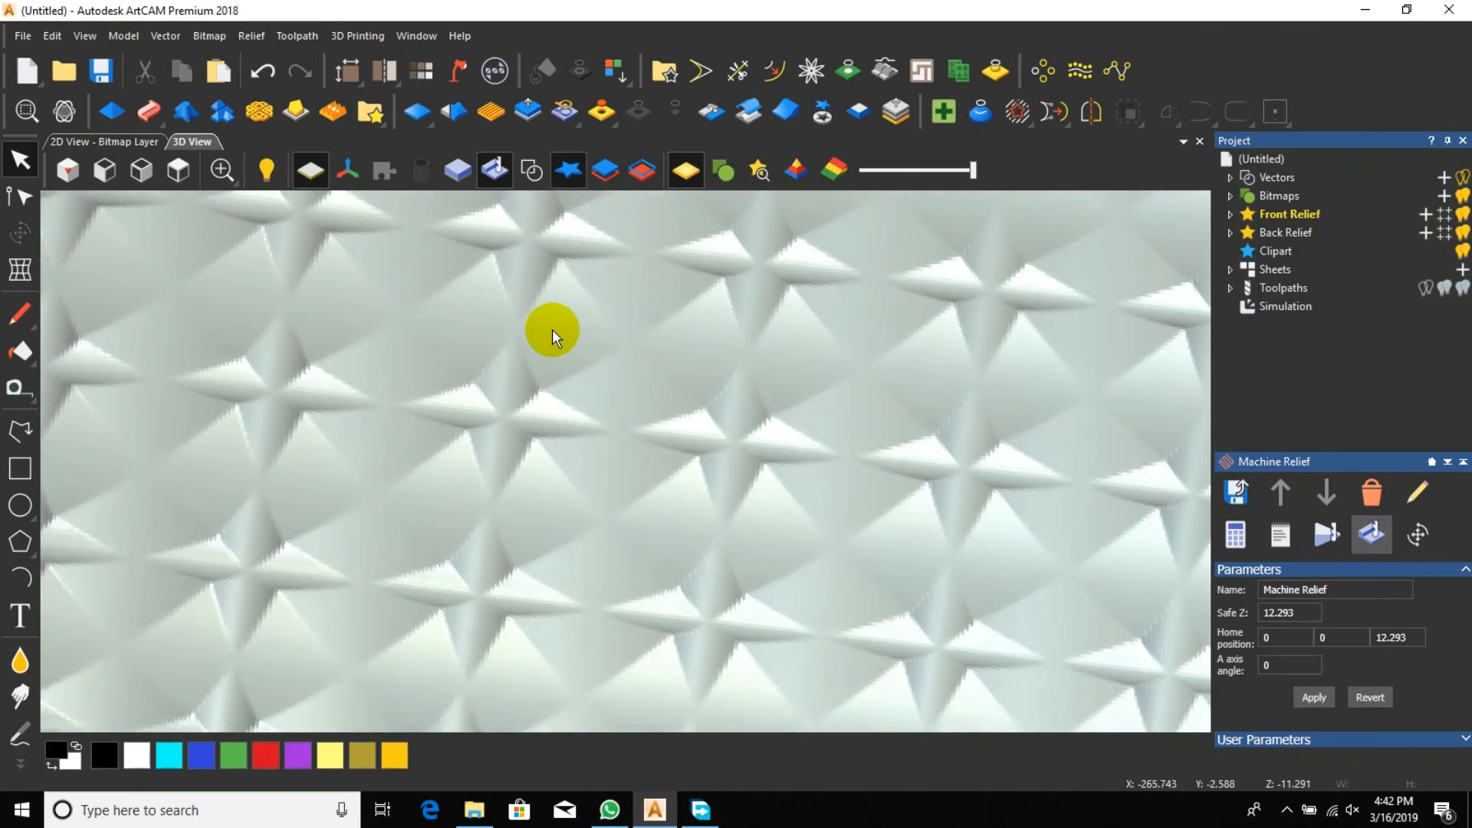
{"action": "scroll", "coordinate": [582, 418], "scroll_direction": "down", "scroll_amount": 3}
{"action": "left_click_drag", "start_coordinate": [642, 478], "coordinate": [434, 491]}
{"action": "scroll", "coordinate": [623, 472], "scroll_direction": "up", "scroll_amount": 4}
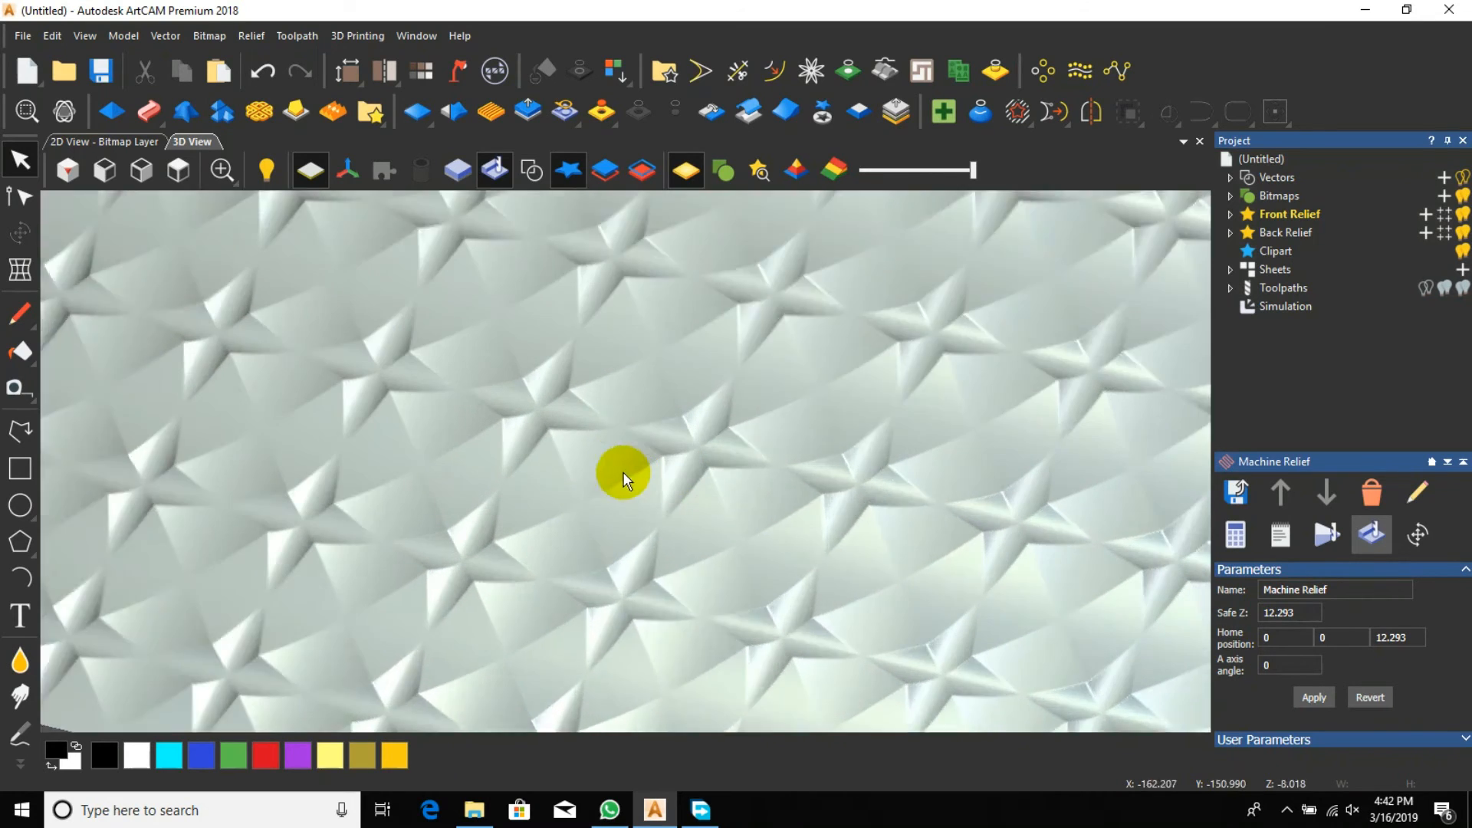
{"action": "left_click_drag", "start_coordinate": [559, 523], "coordinate": [844, 394]}
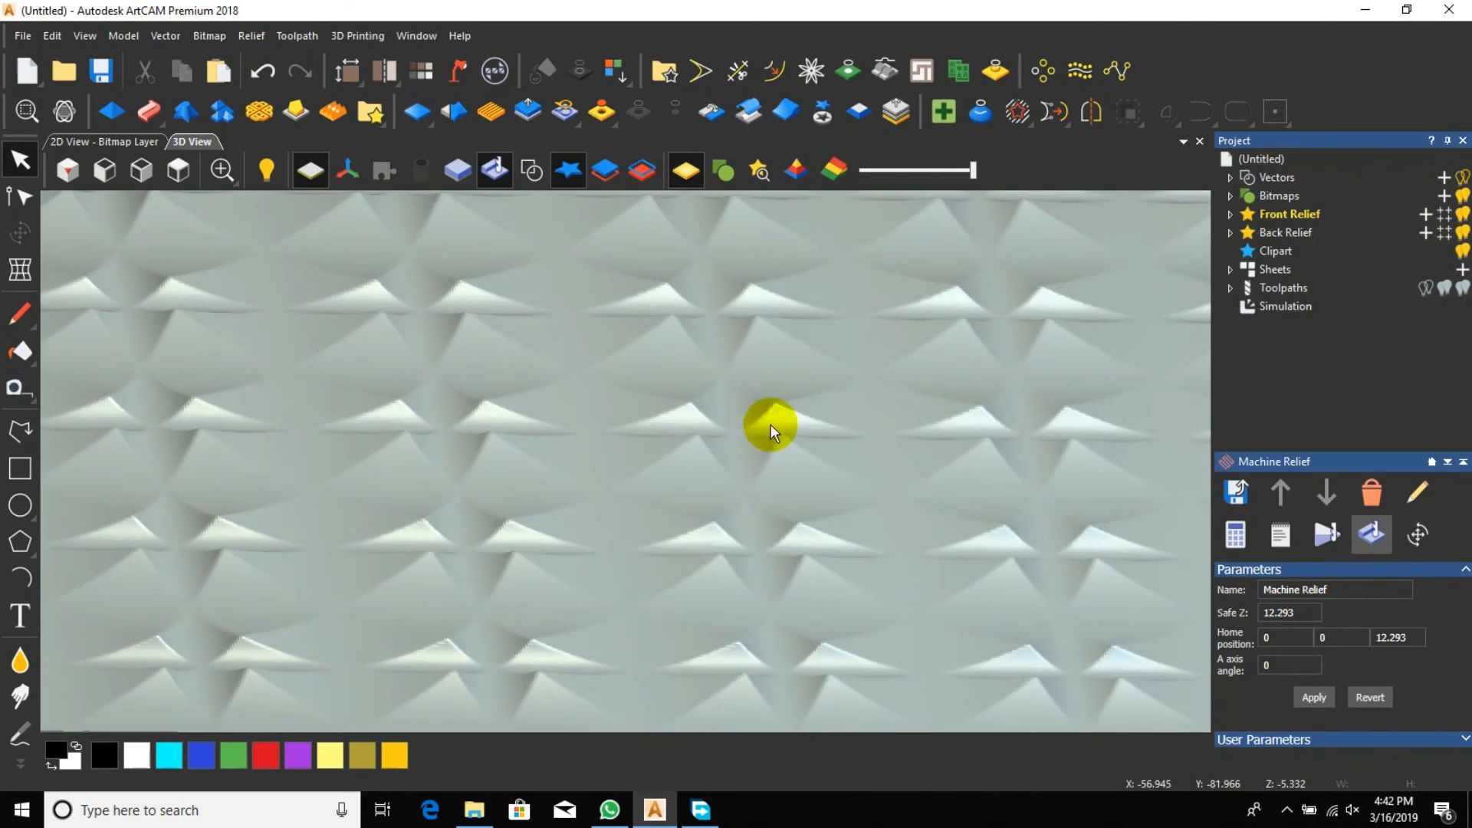
{"action": "scroll", "coordinate": [657, 460], "scroll_direction": "down", "scroll_amount": 5}
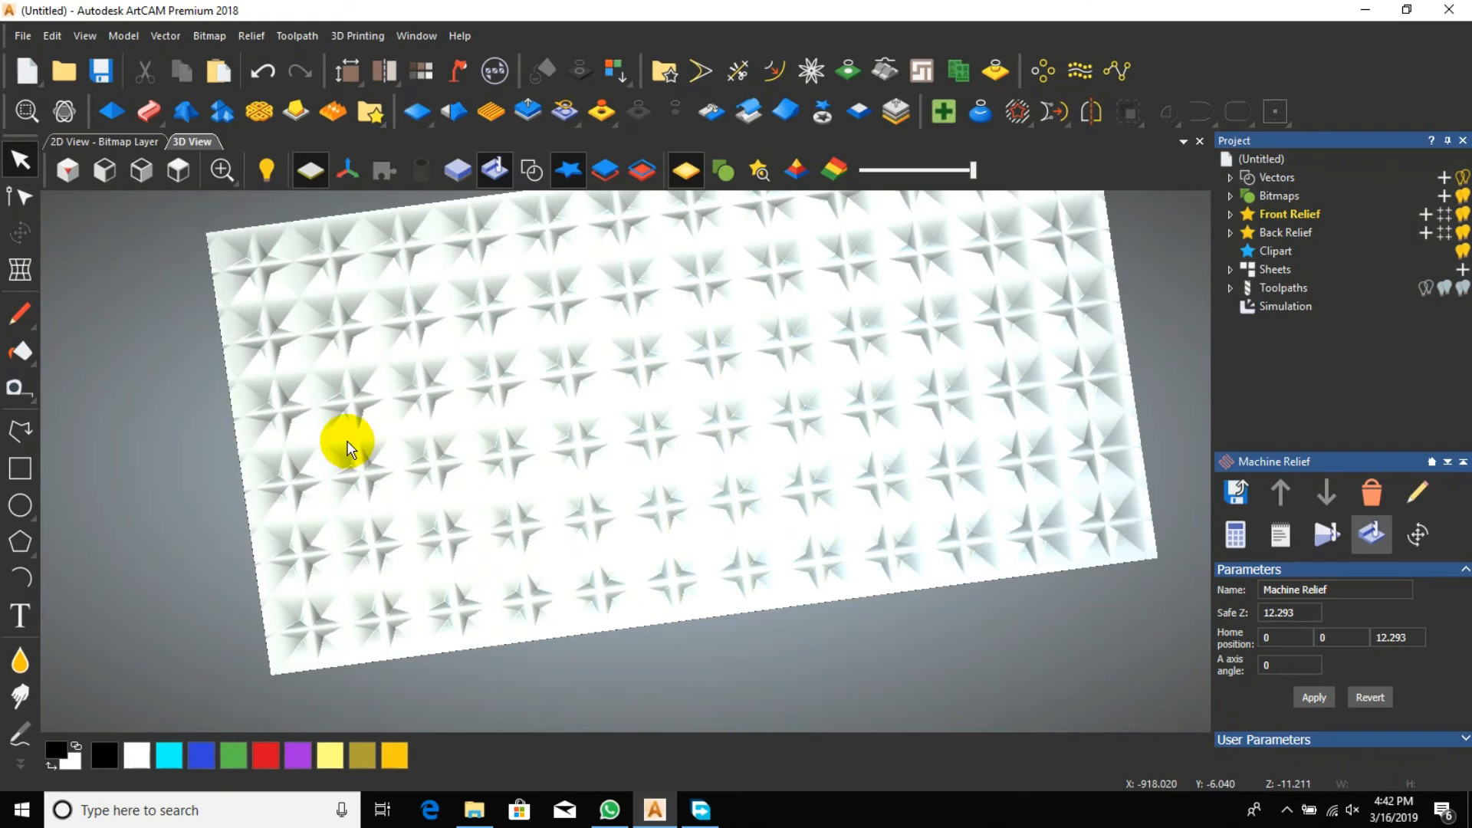
{"action": "scroll", "coordinate": [347, 441], "scroll_direction": "up", "scroll_amount": 4}
{"action": "left_click_drag", "start_coordinate": [440, 439], "coordinate": [614, 403]}
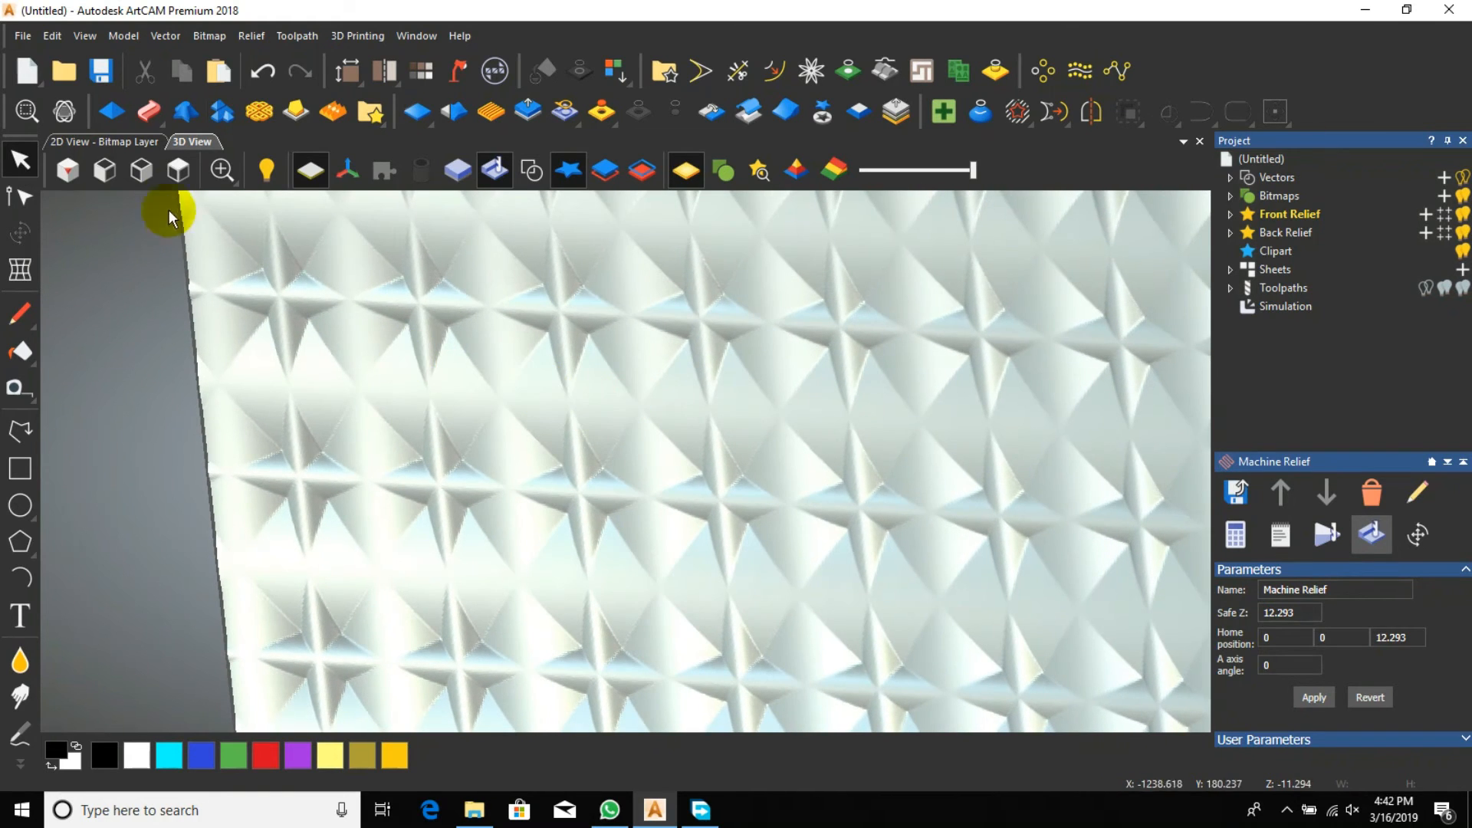
{"action": "left_click", "coordinate": [178, 171]}
{"action": "scroll", "coordinate": [475, 395], "scroll_direction": "up", "scroll_amount": 5}
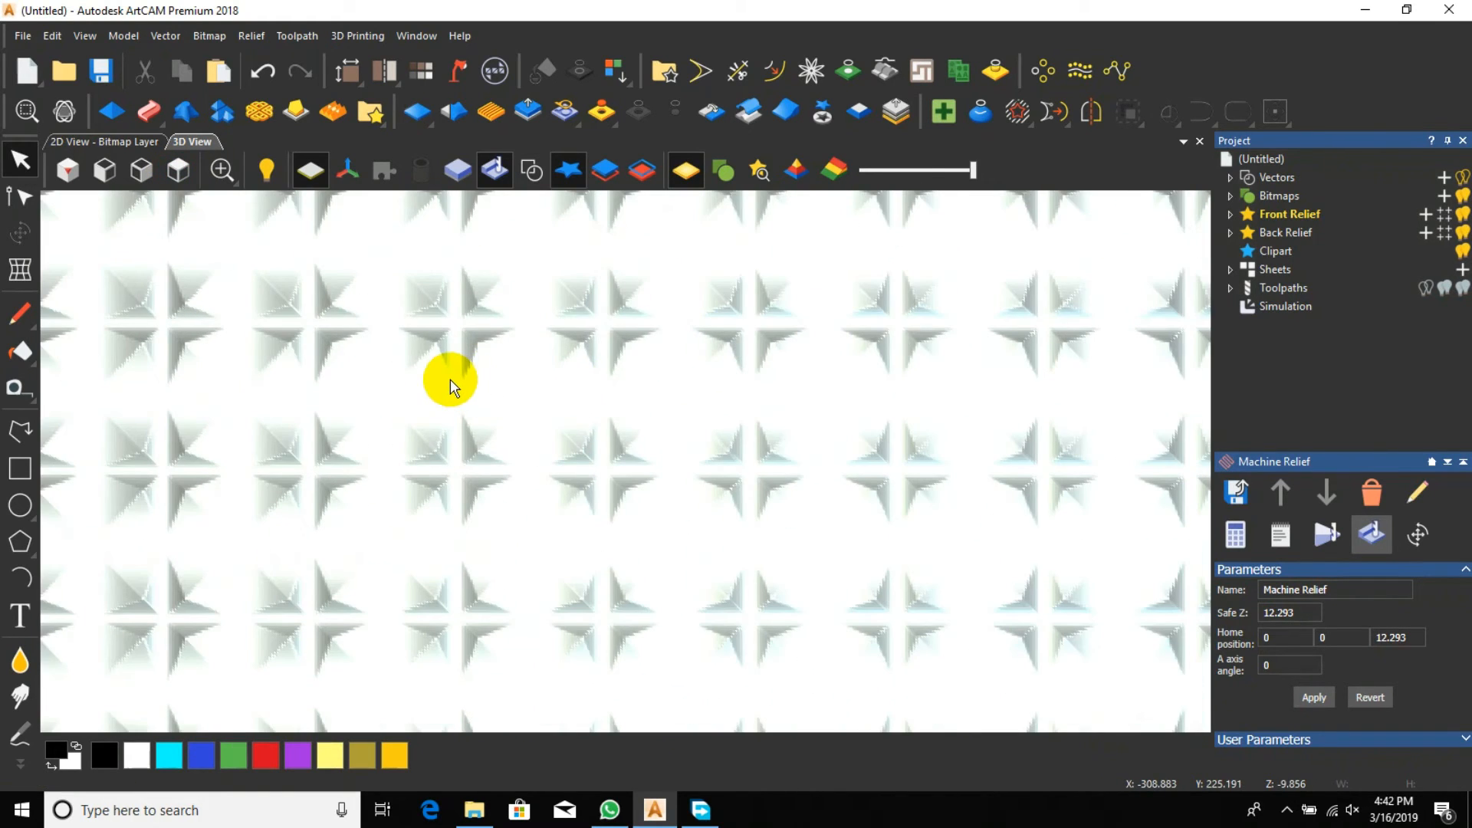
{"action": "scroll", "coordinate": [452, 381], "scroll_direction": "down", "scroll_amount": 2}
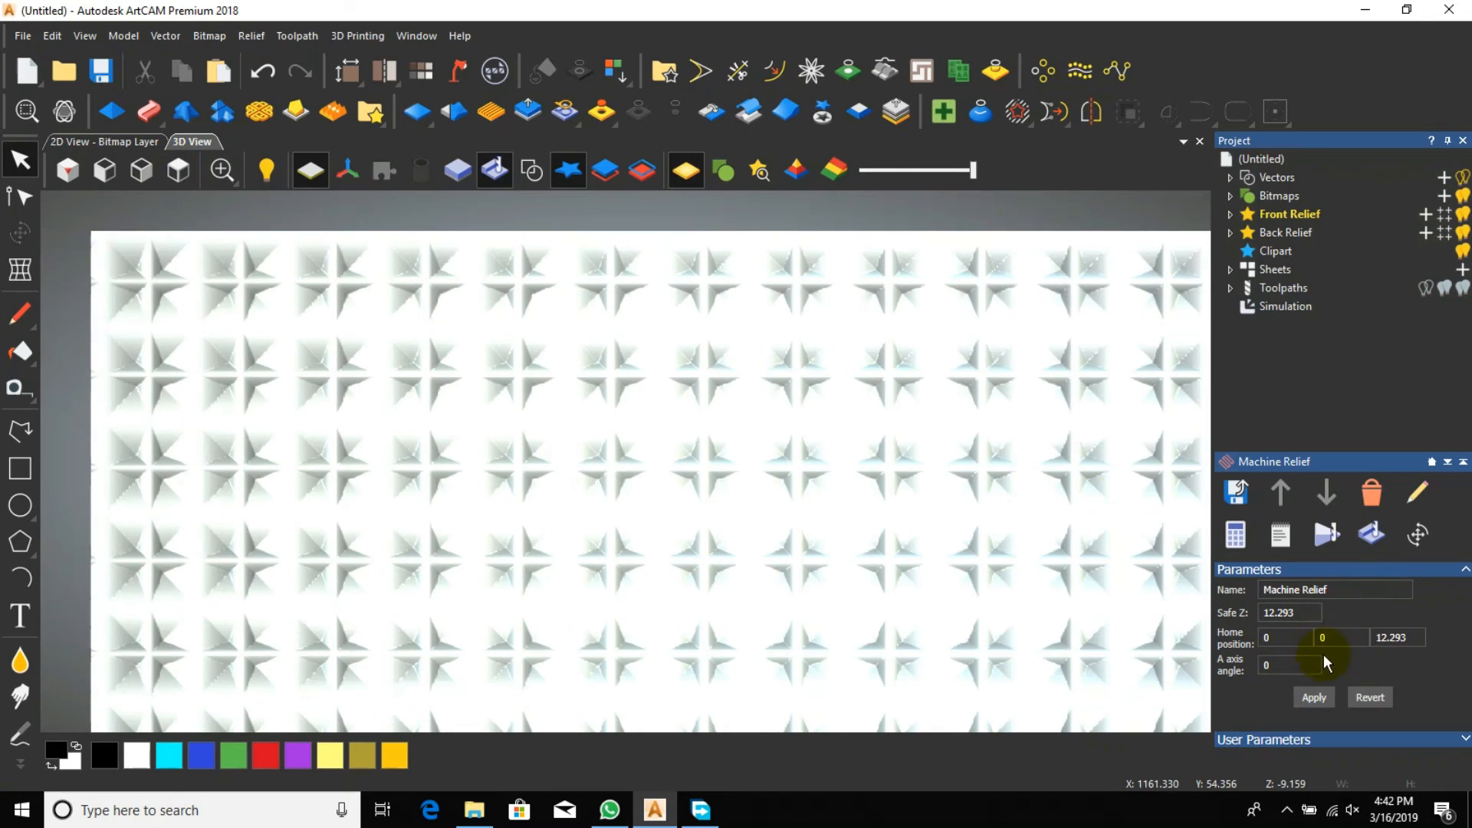
Step: Enable Depth Colour in the simulation's rendering settings and apply it
{"action": "left_click", "coordinate": [1296, 314]}
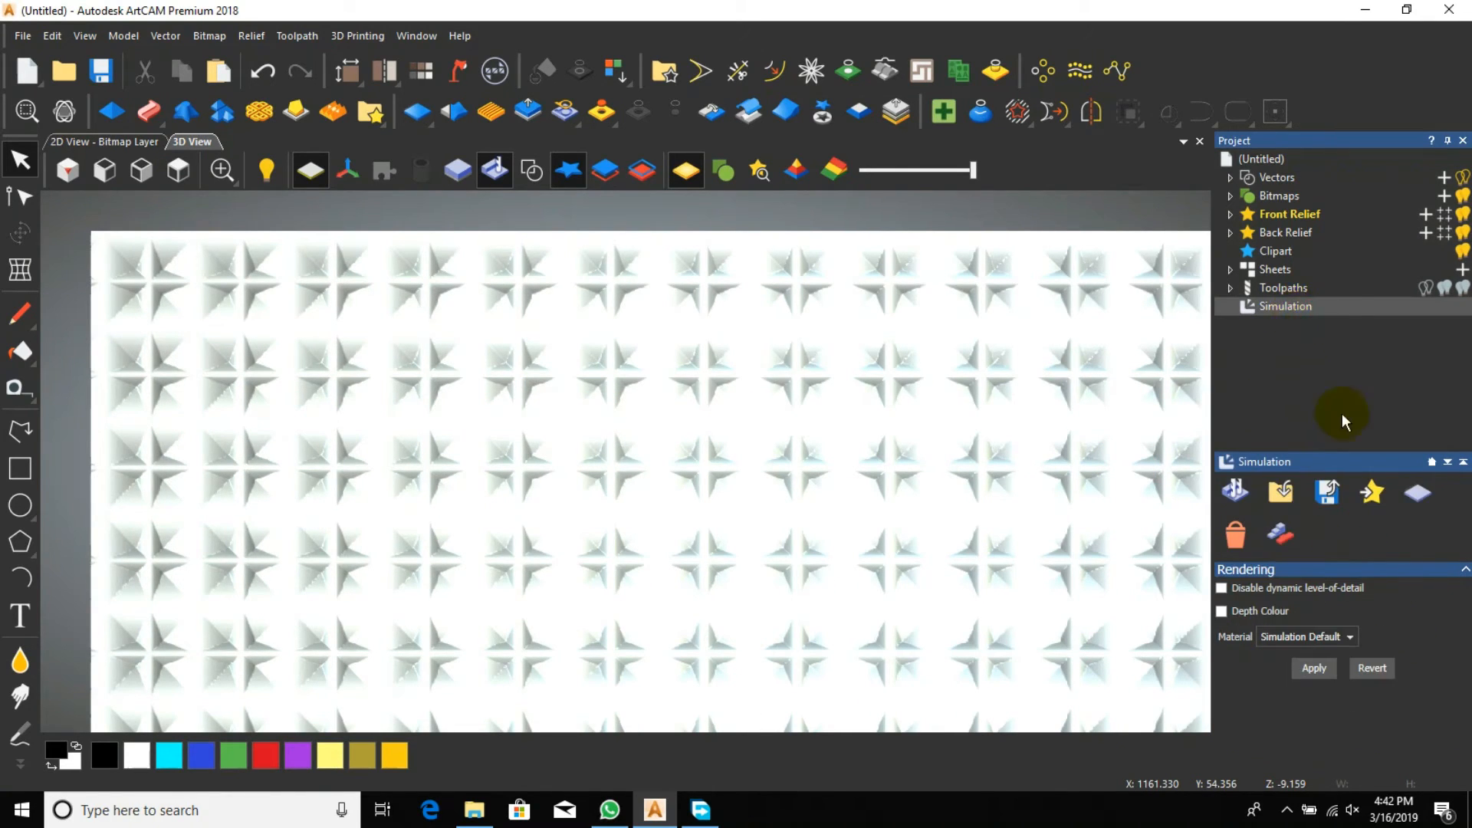
{"action": "left_click", "coordinate": [1220, 611]}
{"action": "left_click", "coordinate": [1317, 671]}
Step: Save a close-up of the depth-coloured simulation from the 3D view to the Desktop as JPEG image 33
{"action": "scroll", "coordinate": [762, 525], "scroll_direction": "down", "scroll_amount": 2}
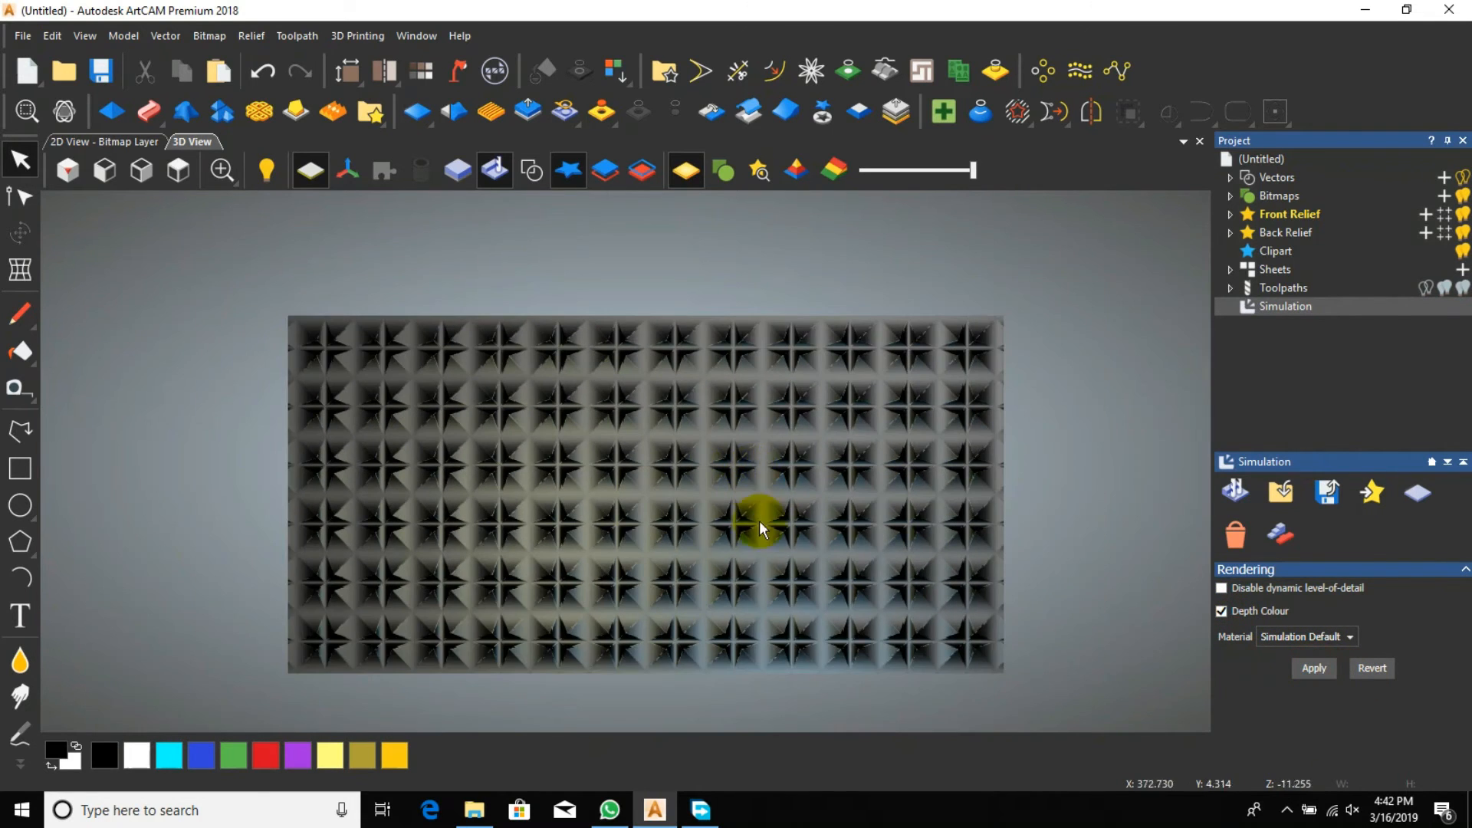
{"action": "scroll", "coordinate": [659, 484], "scroll_direction": "up", "scroll_amount": 1}
{"action": "scroll", "coordinate": [658, 480], "scroll_direction": "up", "scroll_amount": 1}
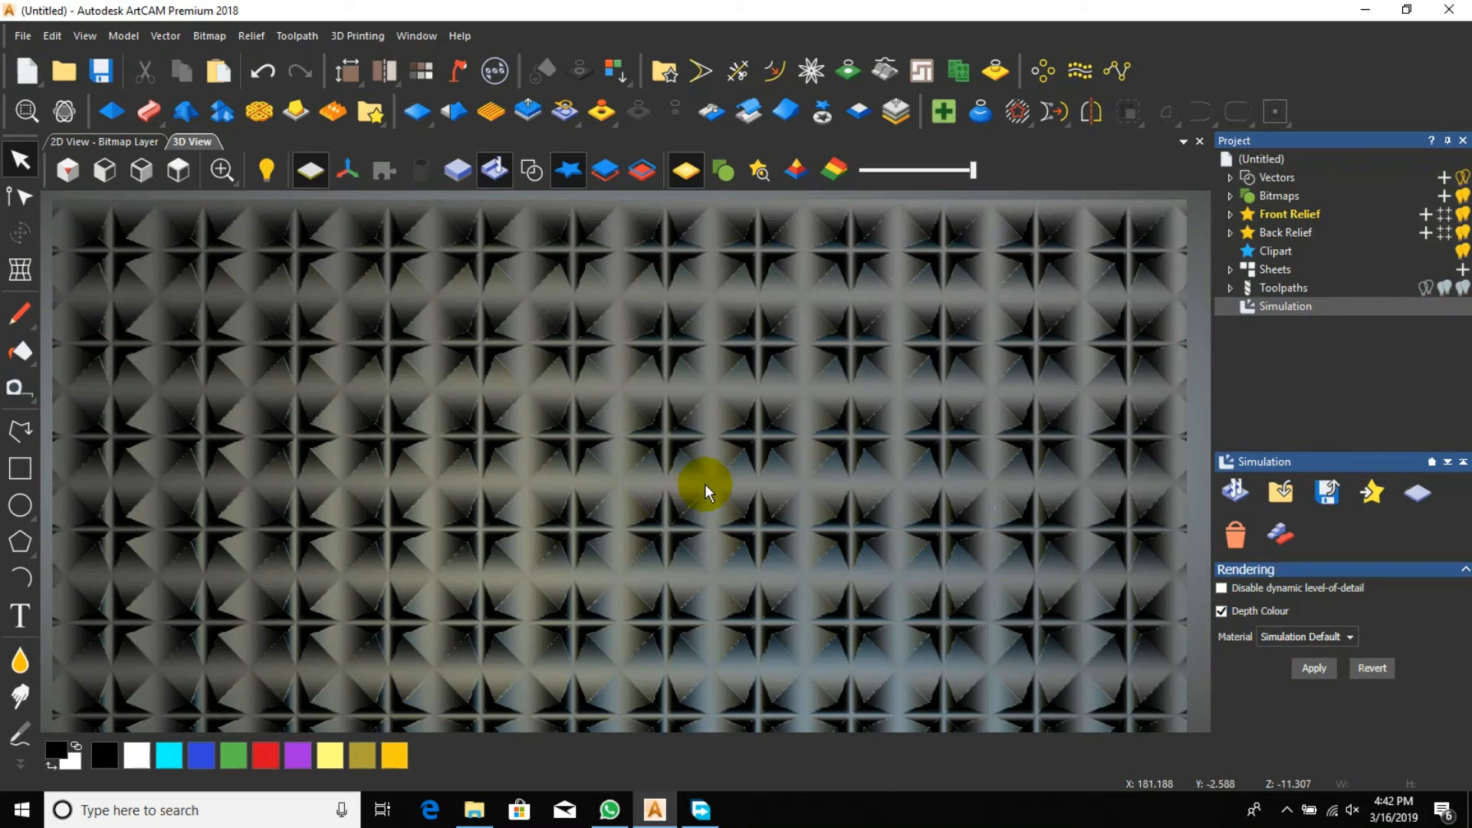
{"action": "scroll", "coordinate": [746, 508], "scroll_direction": "down", "scroll_amount": 1}
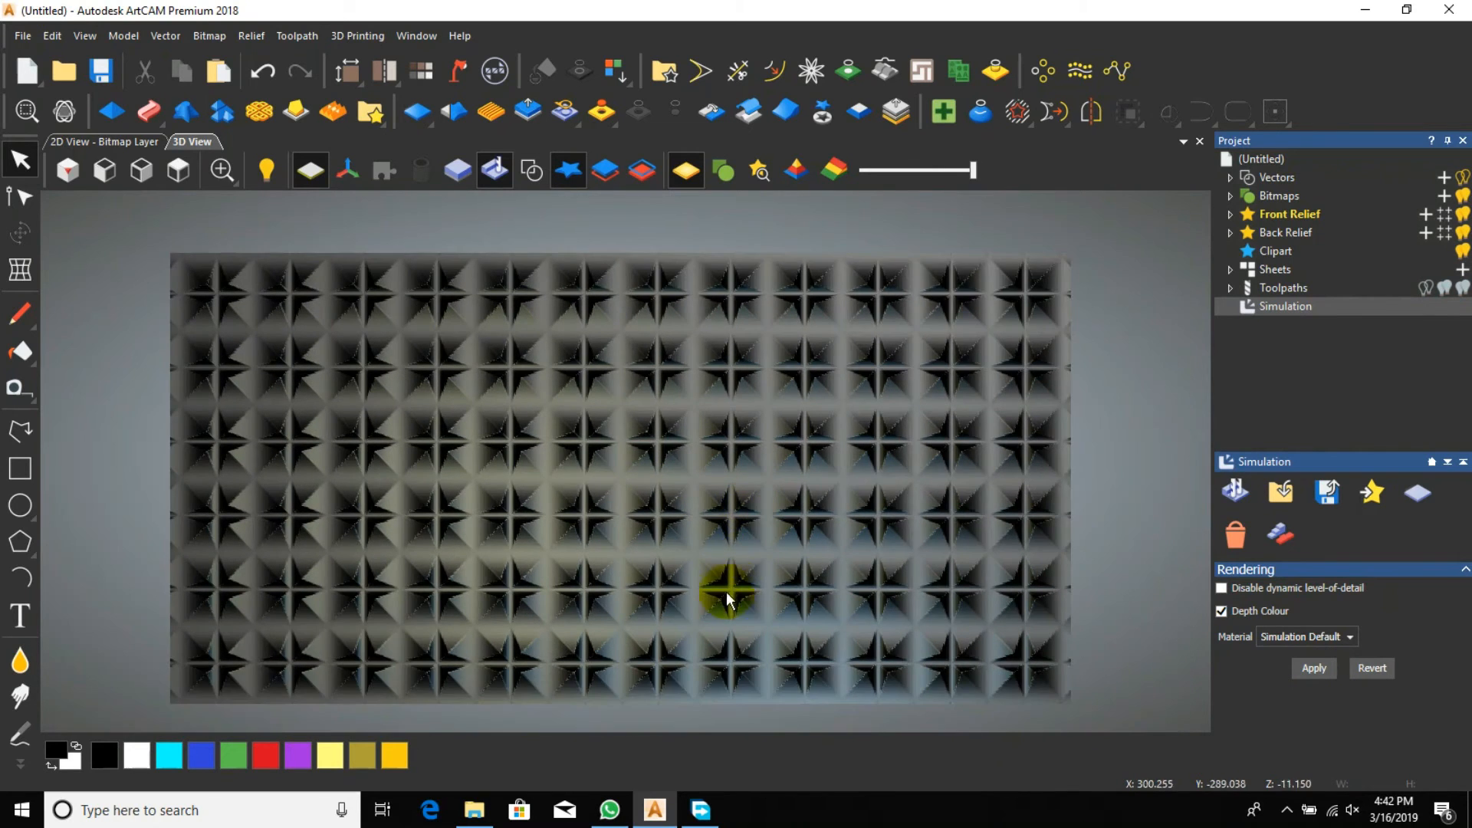
{"action": "scroll", "coordinate": [716, 581], "scroll_direction": "up", "scroll_amount": 2}
{"action": "scroll", "coordinate": [684, 526], "scroll_direction": "up", "scroll_amount": 2}
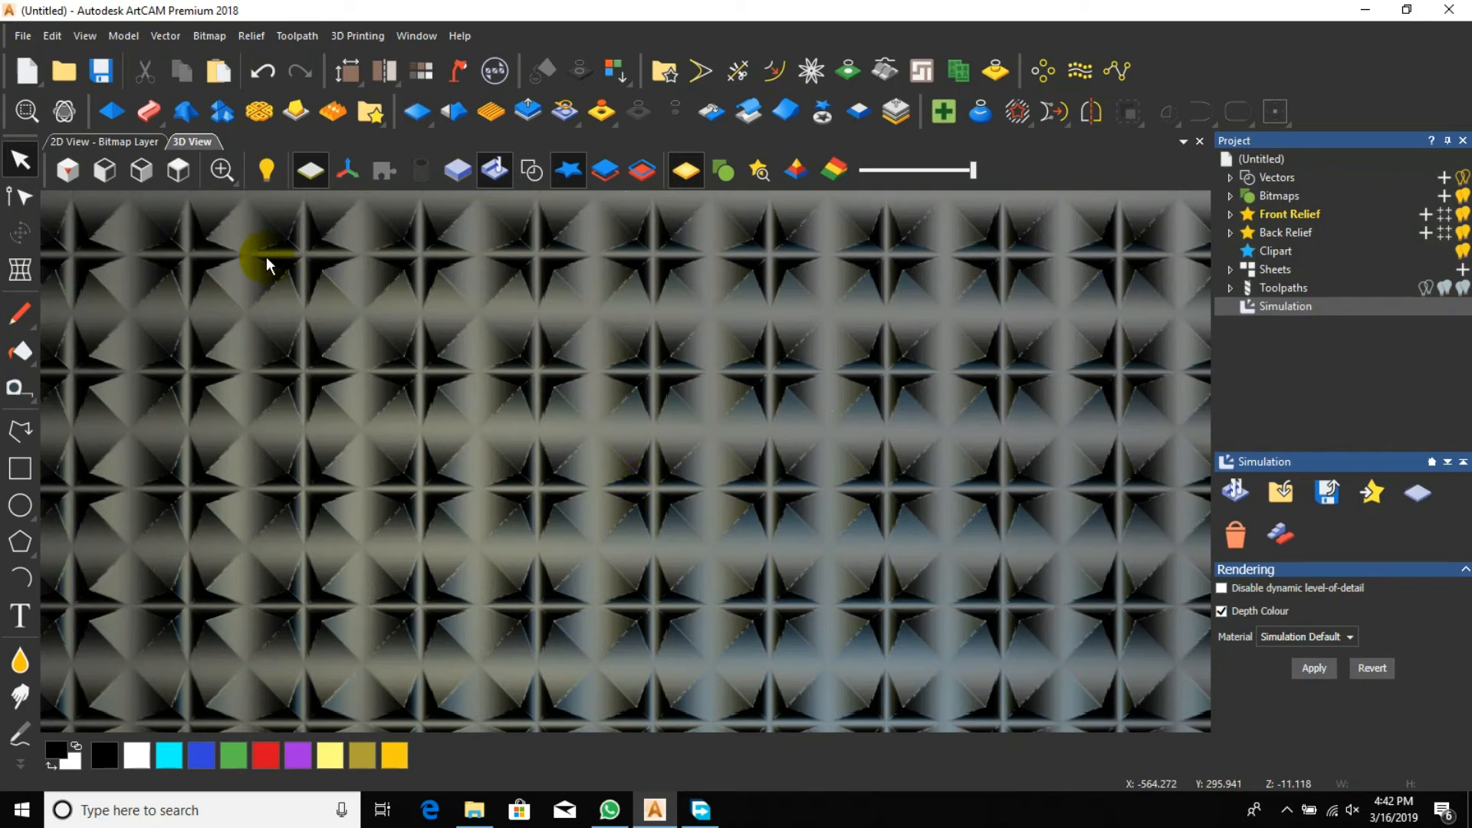
{"action": "left_click", "coordinate": [86, 36]}
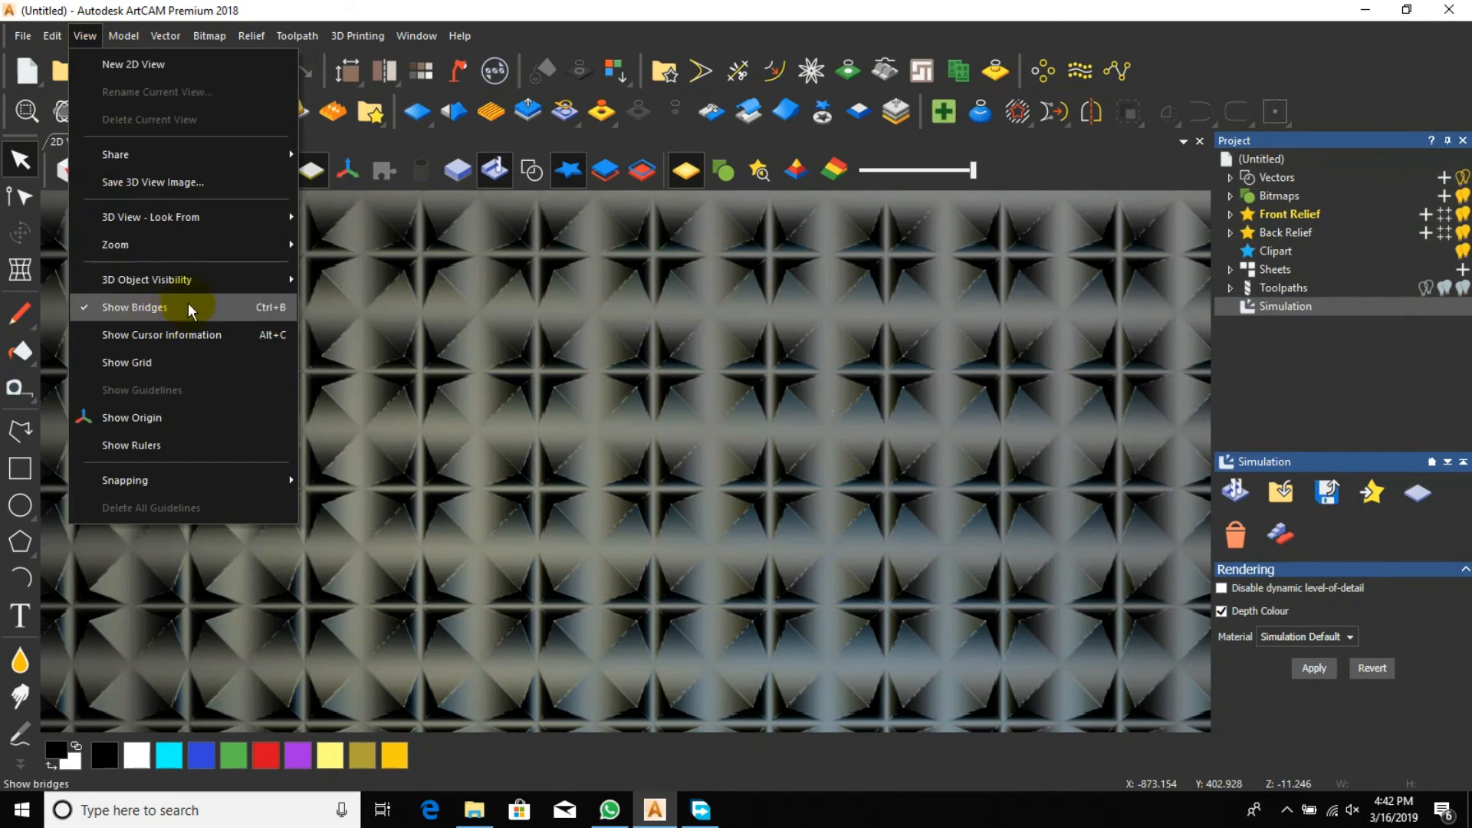
{"action": "left_click", "coordinate": [164, 184]}
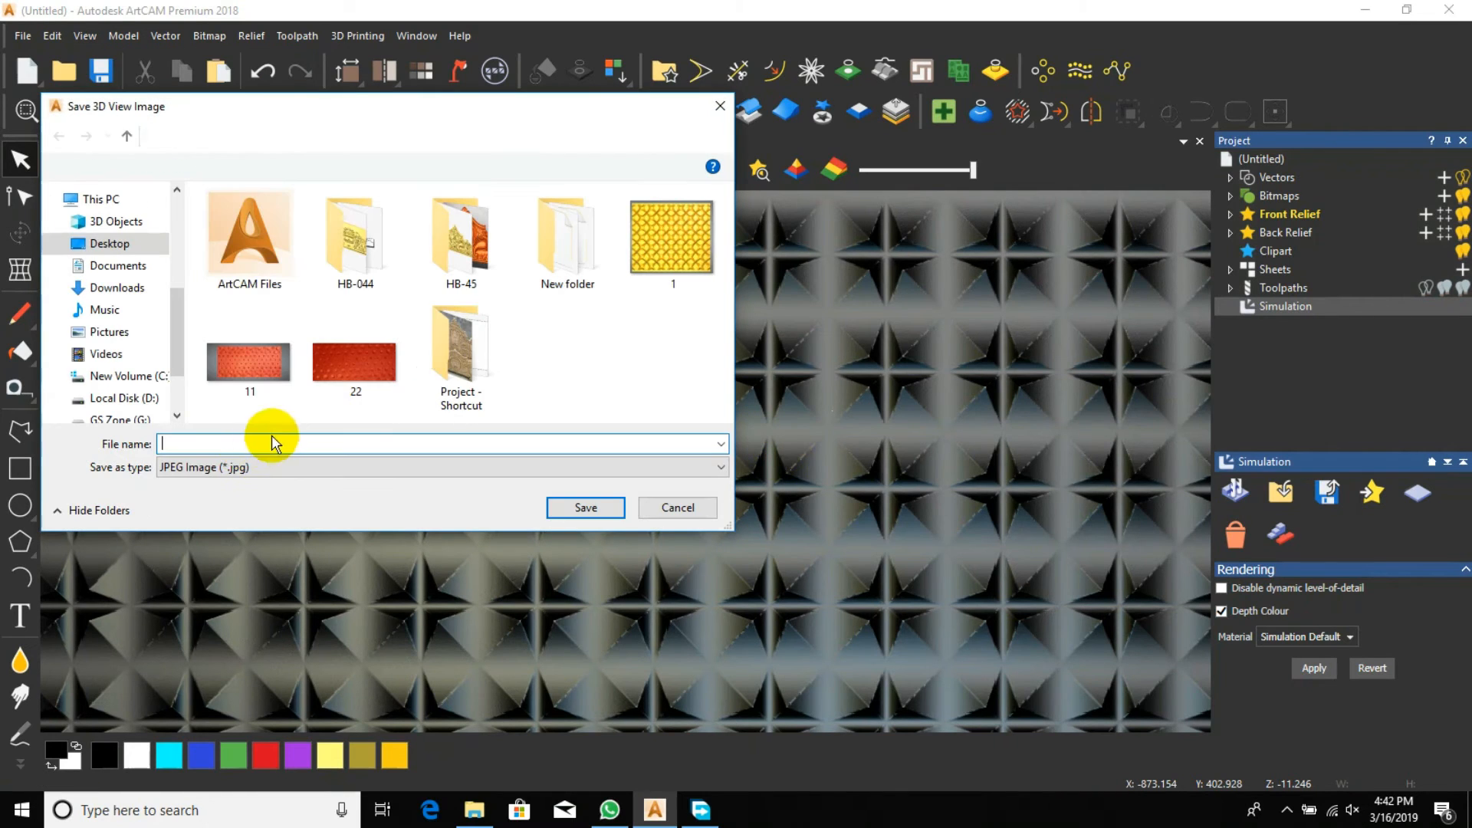
{"action": "left_click", "coordinate": [244, 445]}
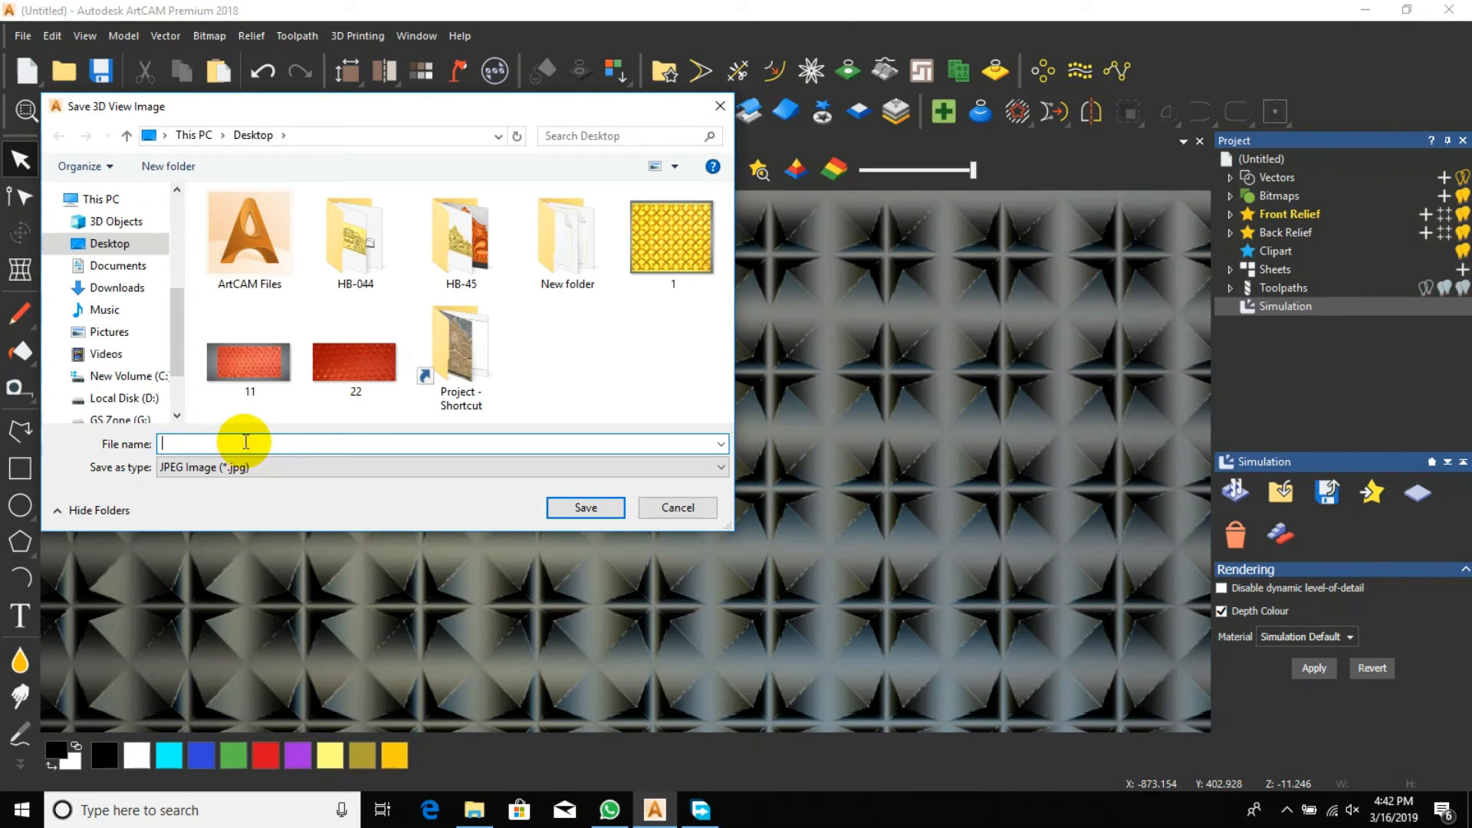
{"action": "type", "text": "33"}
{"action": "key", "text": "Return"}
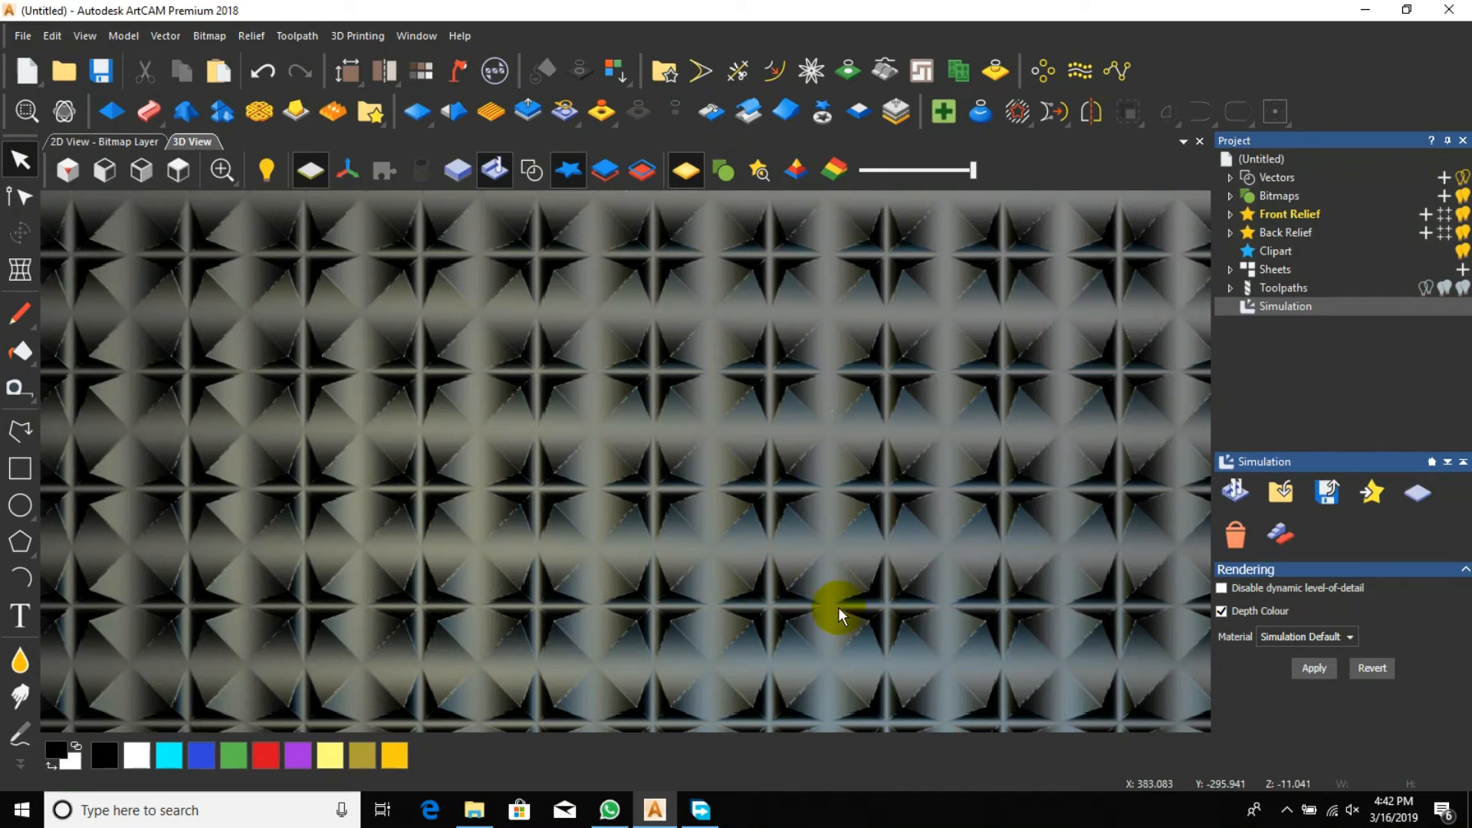
Step: Delete the toolpath simulation from the project
{"action": "scroll", "coordinate": [978, 388], "scroll_direction": "down", "scroll_amount": 2}
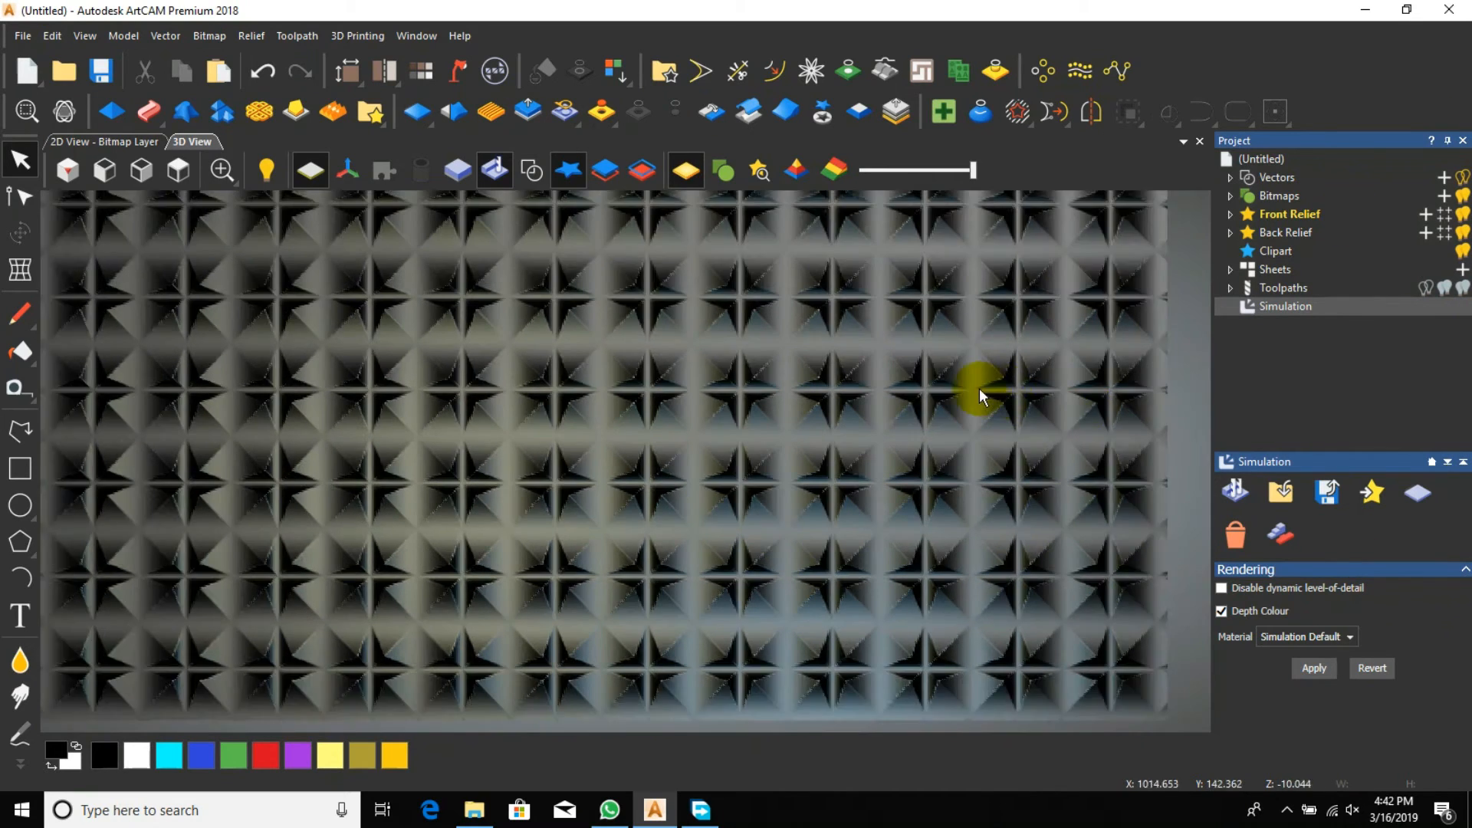
{"action": "scroll", "coordinate": [978, 387], "scroll_direction": "down", "scroll_amount": 1}
{"action": "right_click", "coordinate": [1334, 307]}
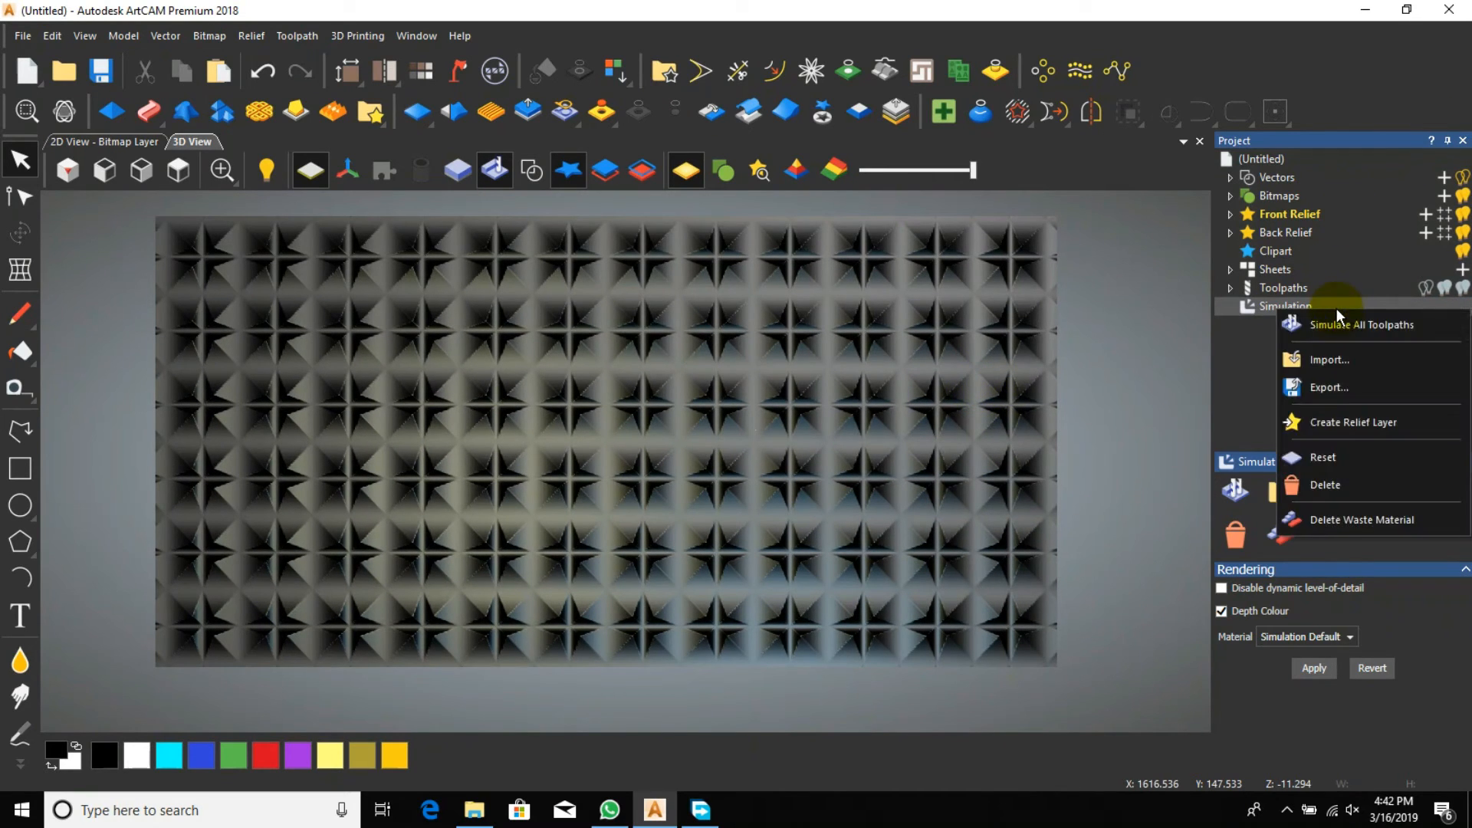
{"action": "left_click", "coordinate": [1337, 485]}
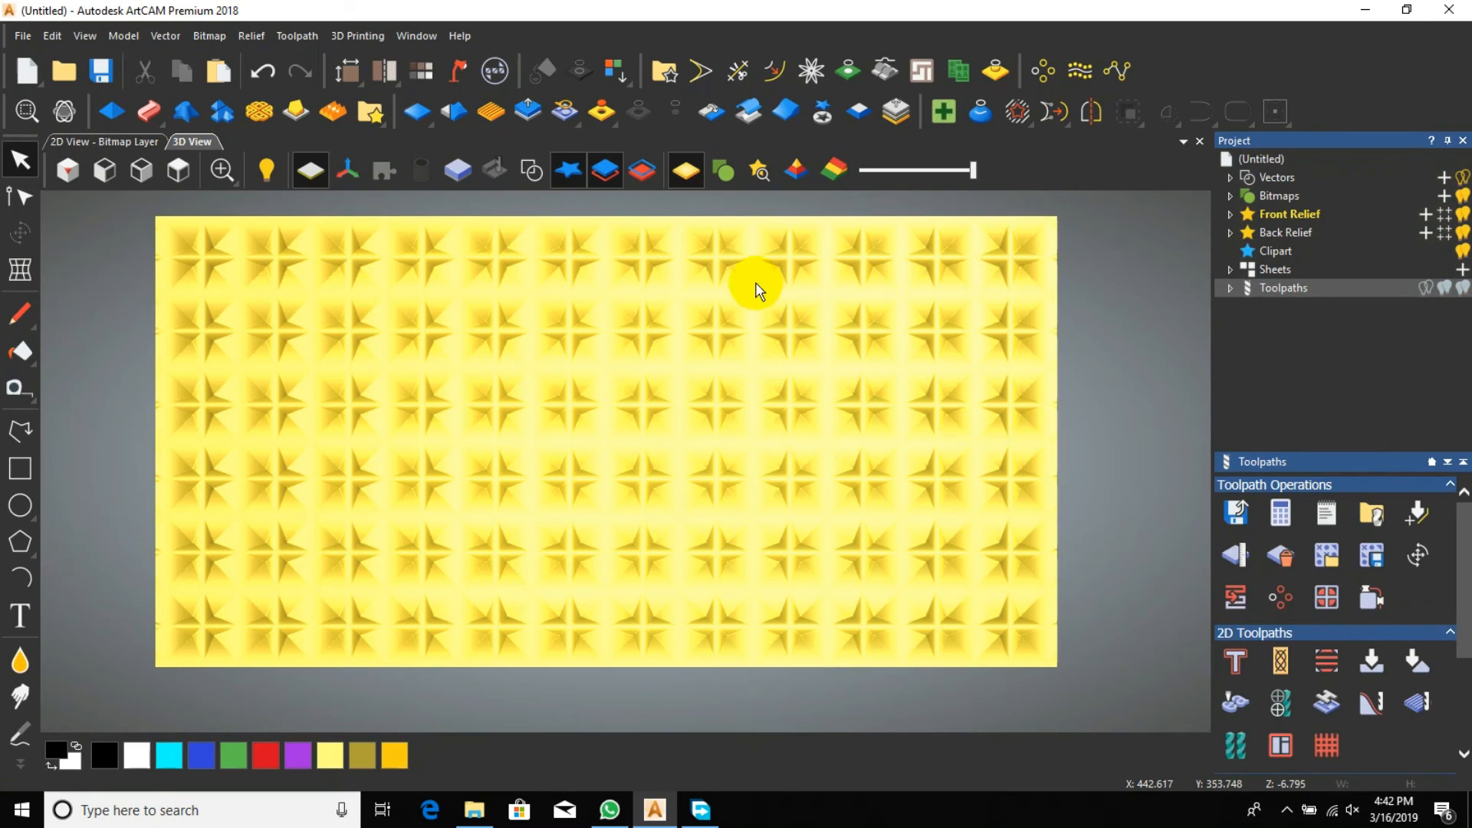
Step: Set the relief material's reflection map to Brushed Gold, apply it and close the lights and material settings
{"action": "left_click", "coordinate": [471, 72]}
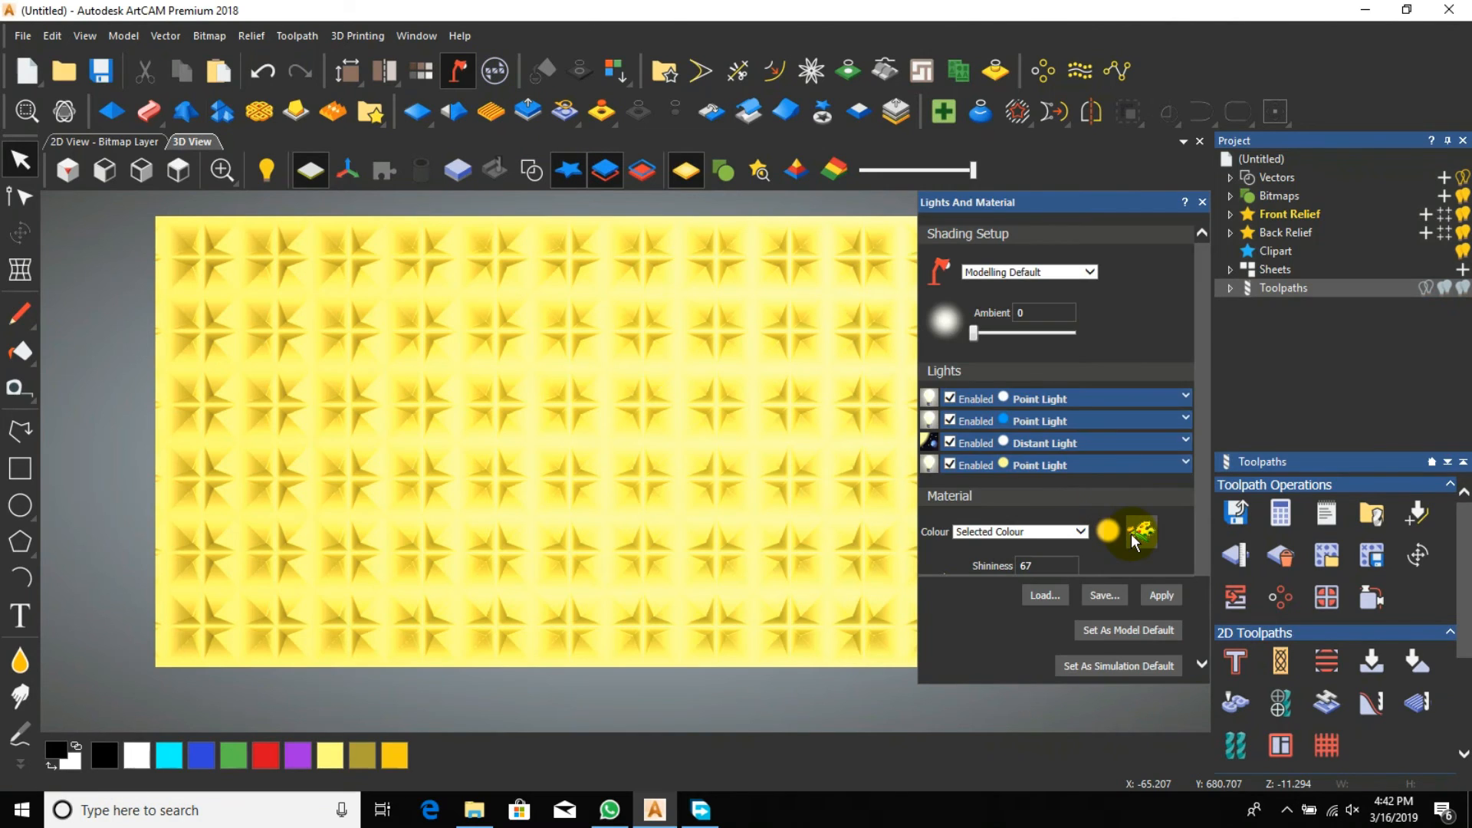
{"action": "scroll", "coordinate": [1117, 530], "scroll_direction": "down", "scroll_amount": 2}
{"action": "scroll", "coordinate": [1077, 553], "scroll_direction": "down", "scroll_amount": 1}
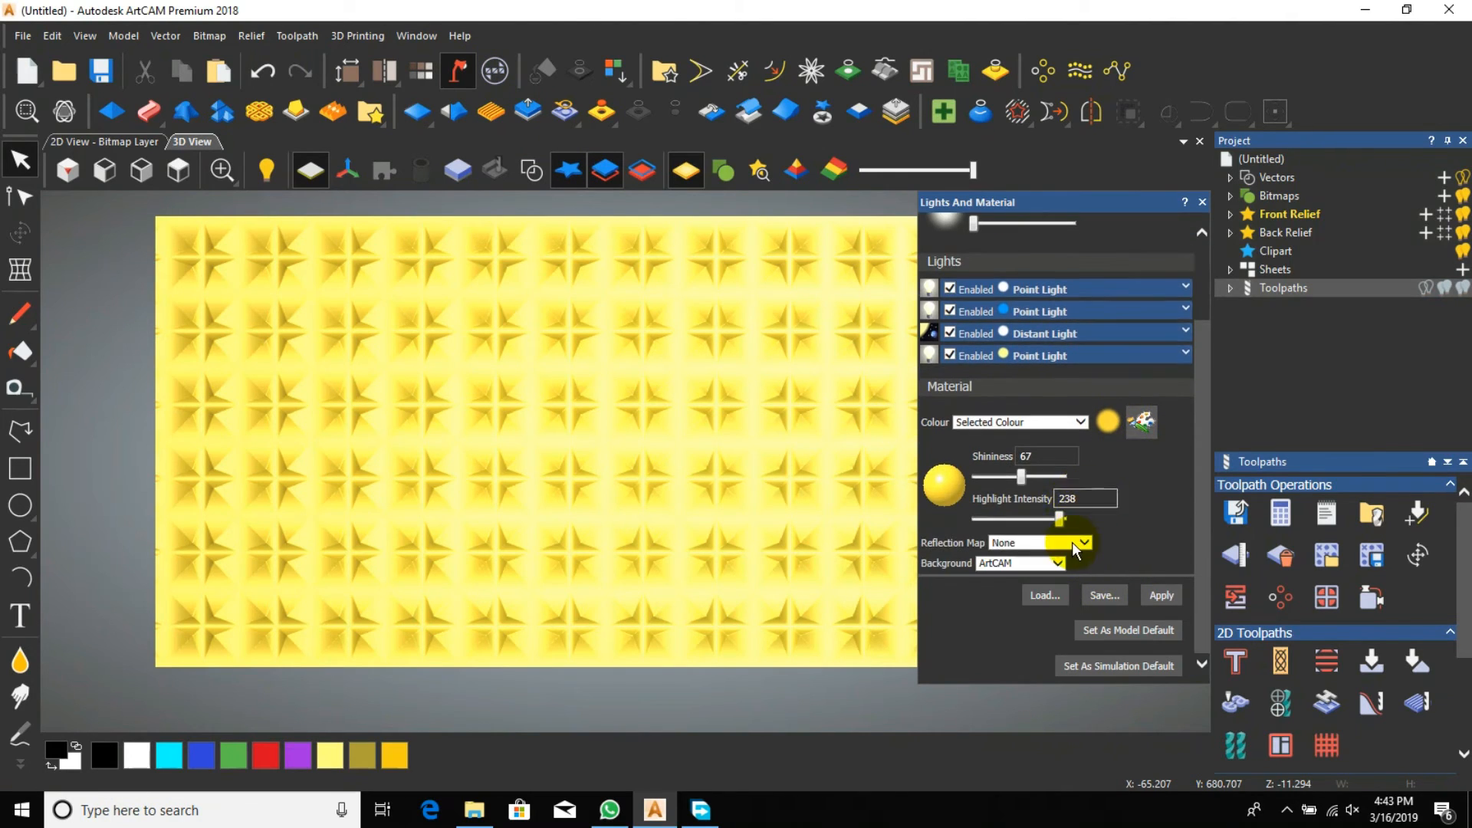
{"action": "left_click", "coordinate": [1077, 542]}
{"action": "left_click", "coordinate": [1044, 554]}
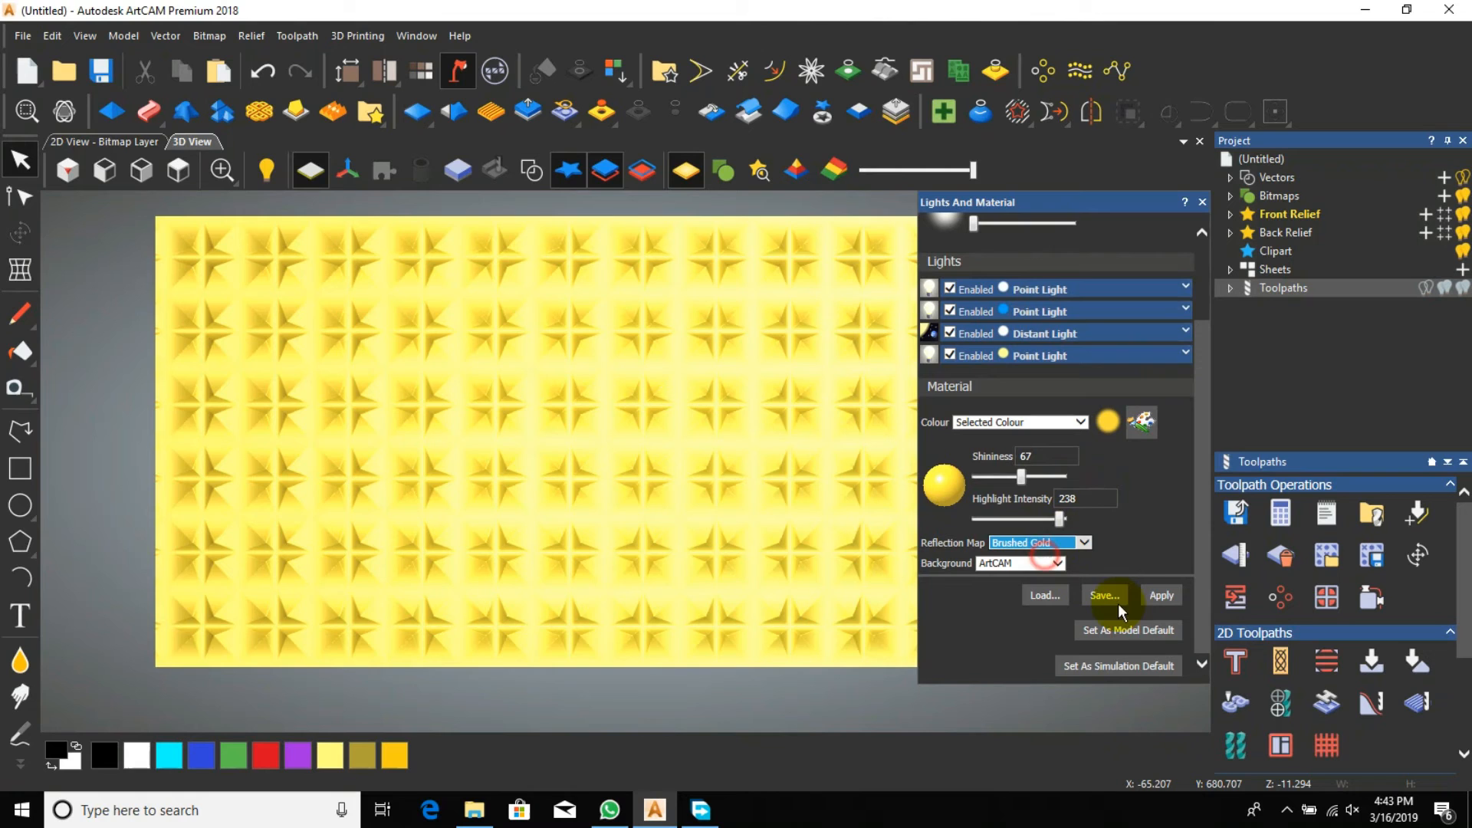
{"action": "left_click", "coordinate": [1157, 596]}
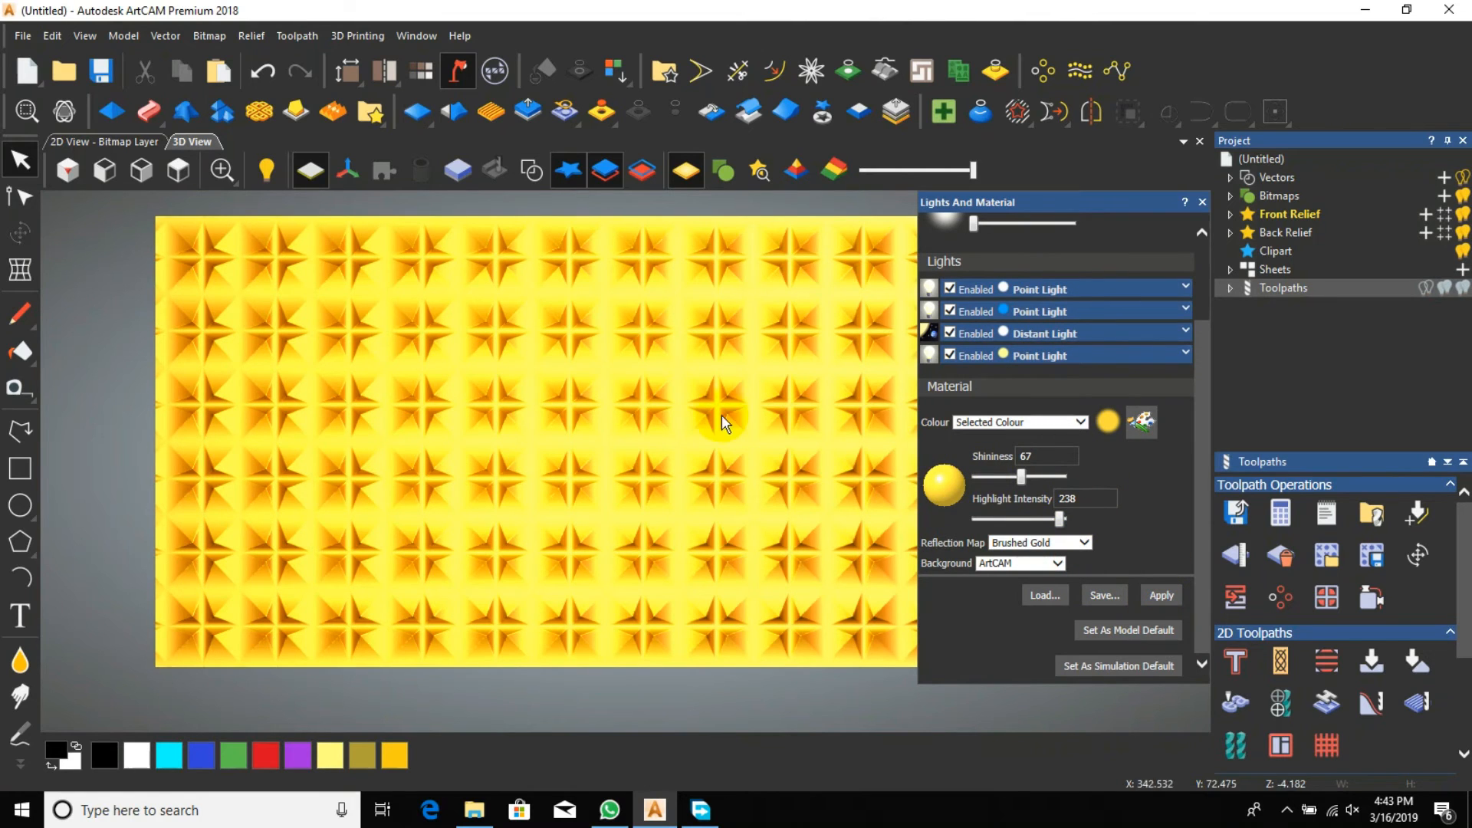
{"action": "scroll", "coordinate": [713, 415], "scroll_direction": "up", "scroll_amount": 3}
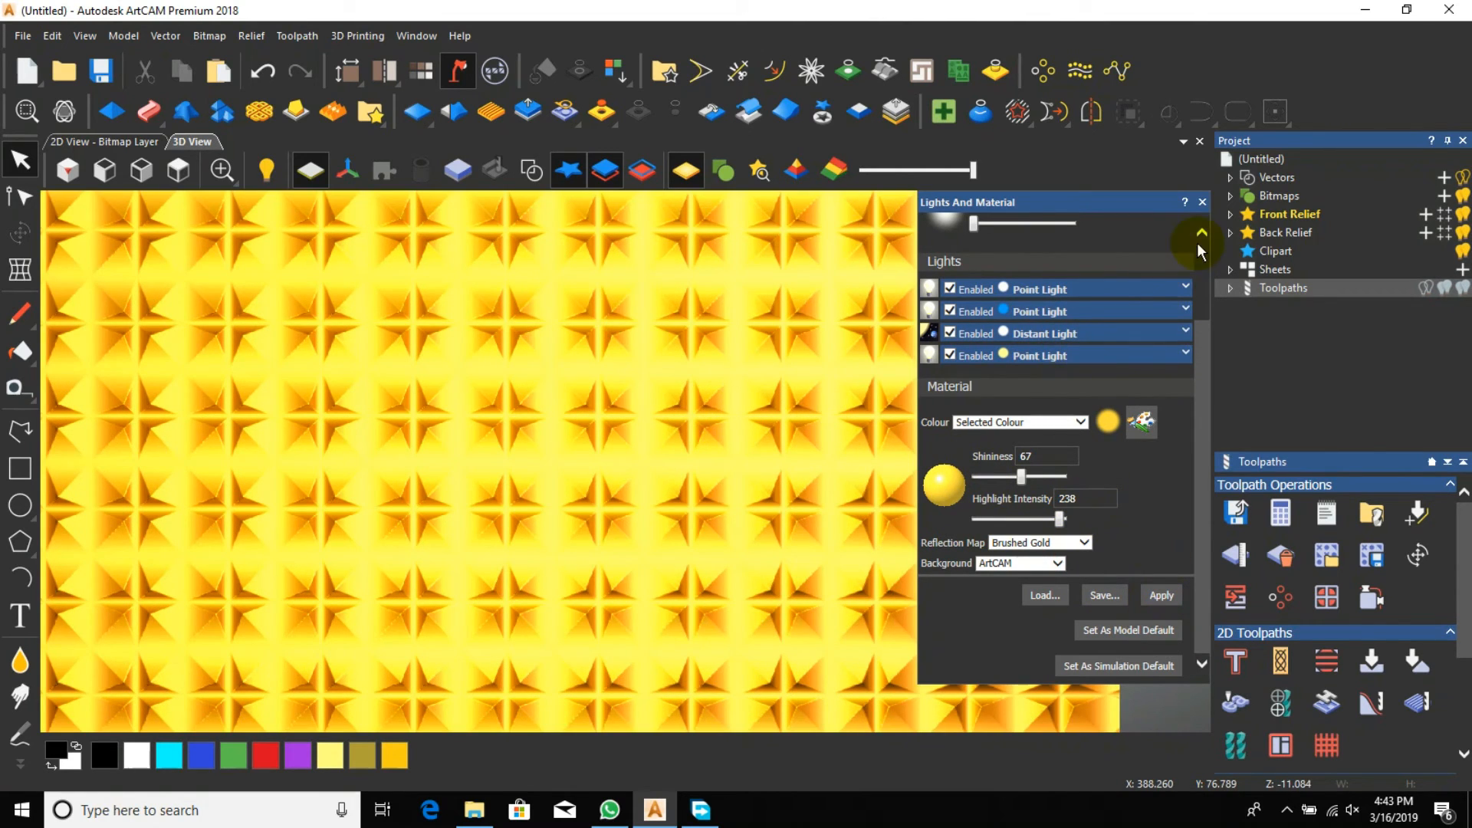
{"action": "left_click", "coordinate": [1202, 201]}
Step: Save a tilted close-up of the gold relief from the 3D view to the Desktop as JPEG image 44
{"action": "left_click_drag", "start_coordinate": [762, 364], "coordinate": [788, 287]}
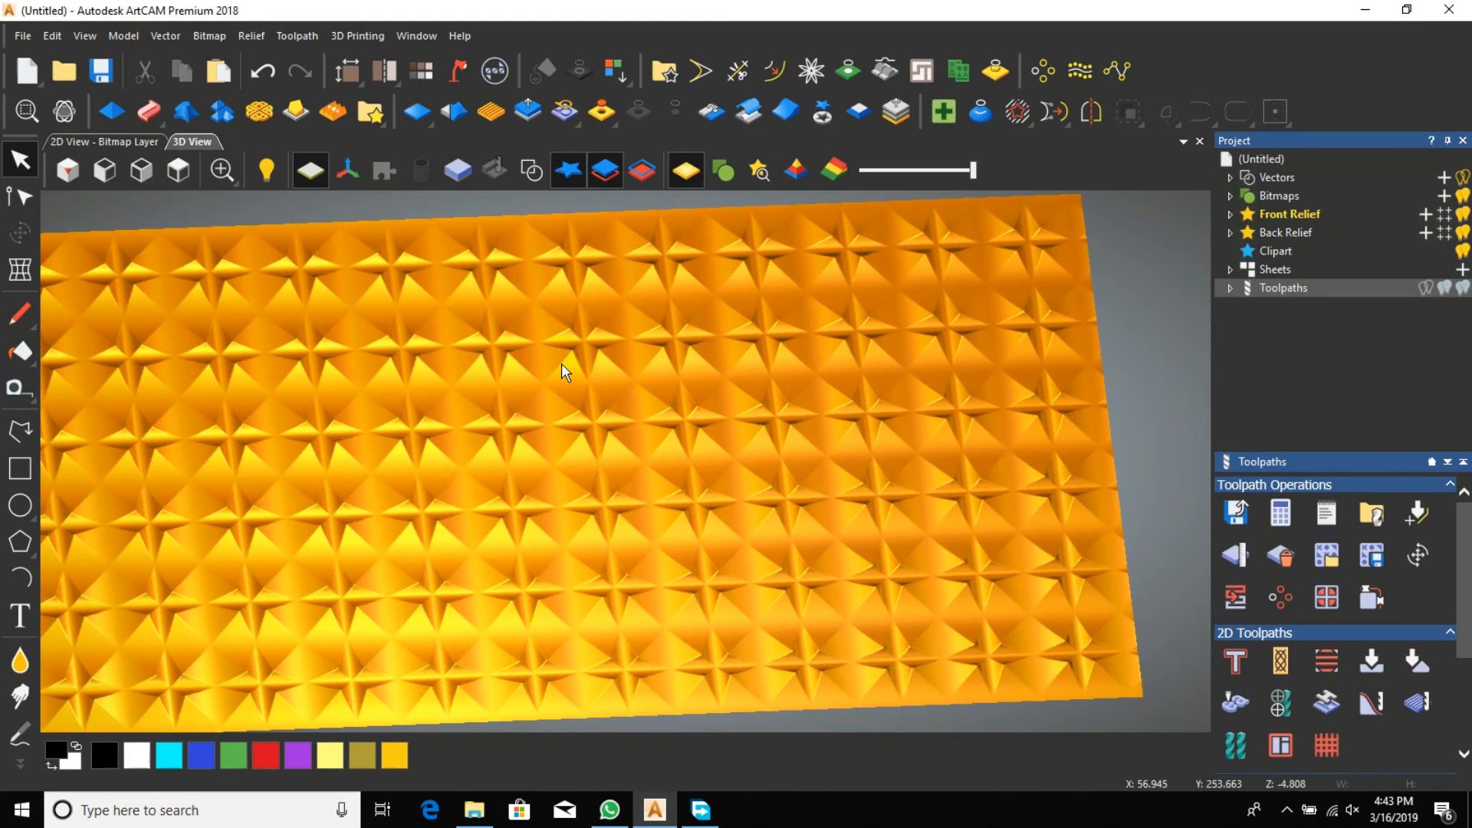
{"action": "scroll", "coordinate": [492, 385], "scroll_direction": "down", "scroll_amount": 1}
{"action": "scroll", "coordinate": [448, 395], "scroll_direction": "up", "scroll_amount": 3}
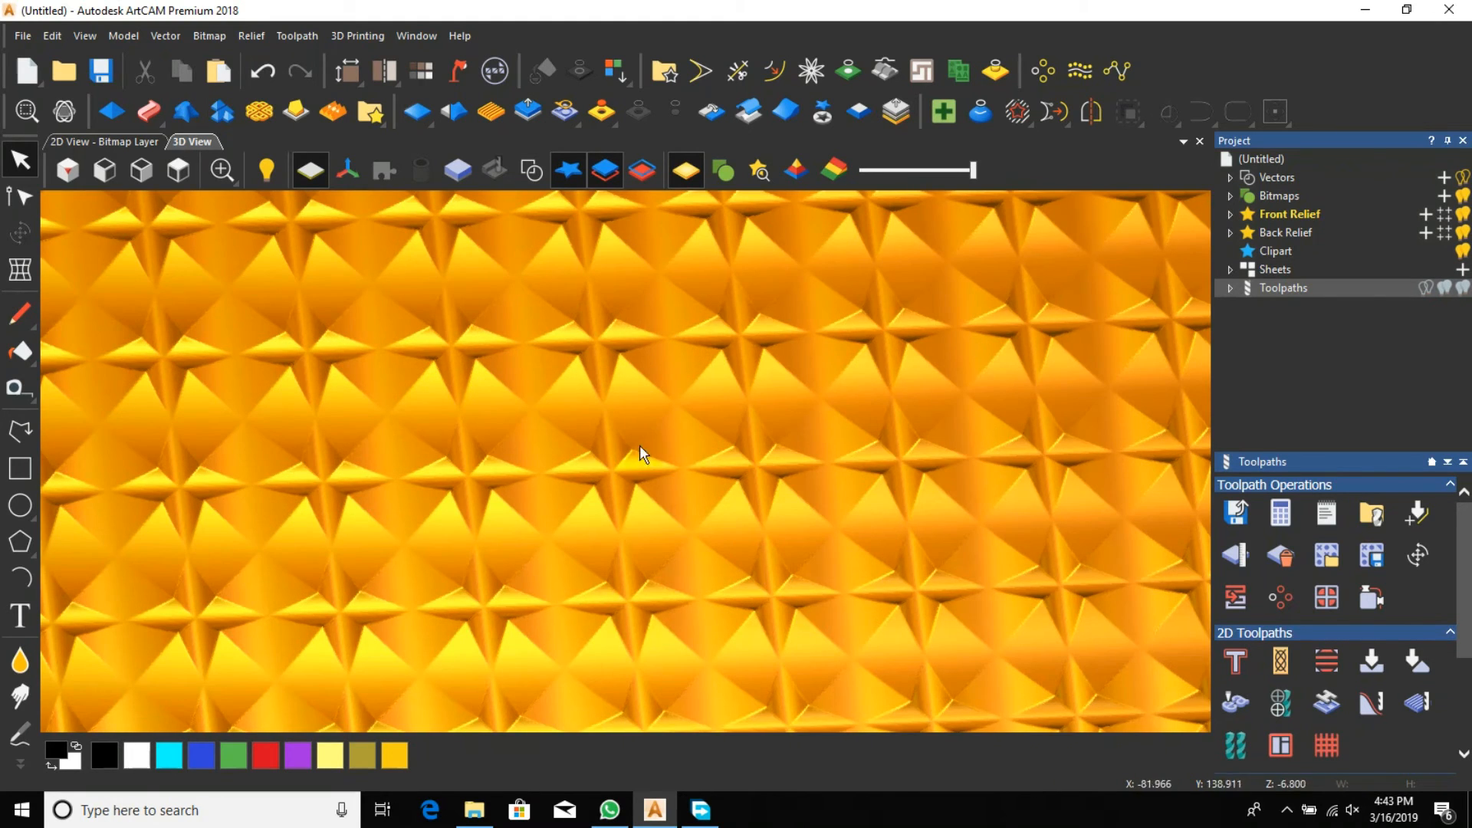
{"action": "left_click_drag", "start_coordinate": [811, 493], "coordinate": [785, 498]}
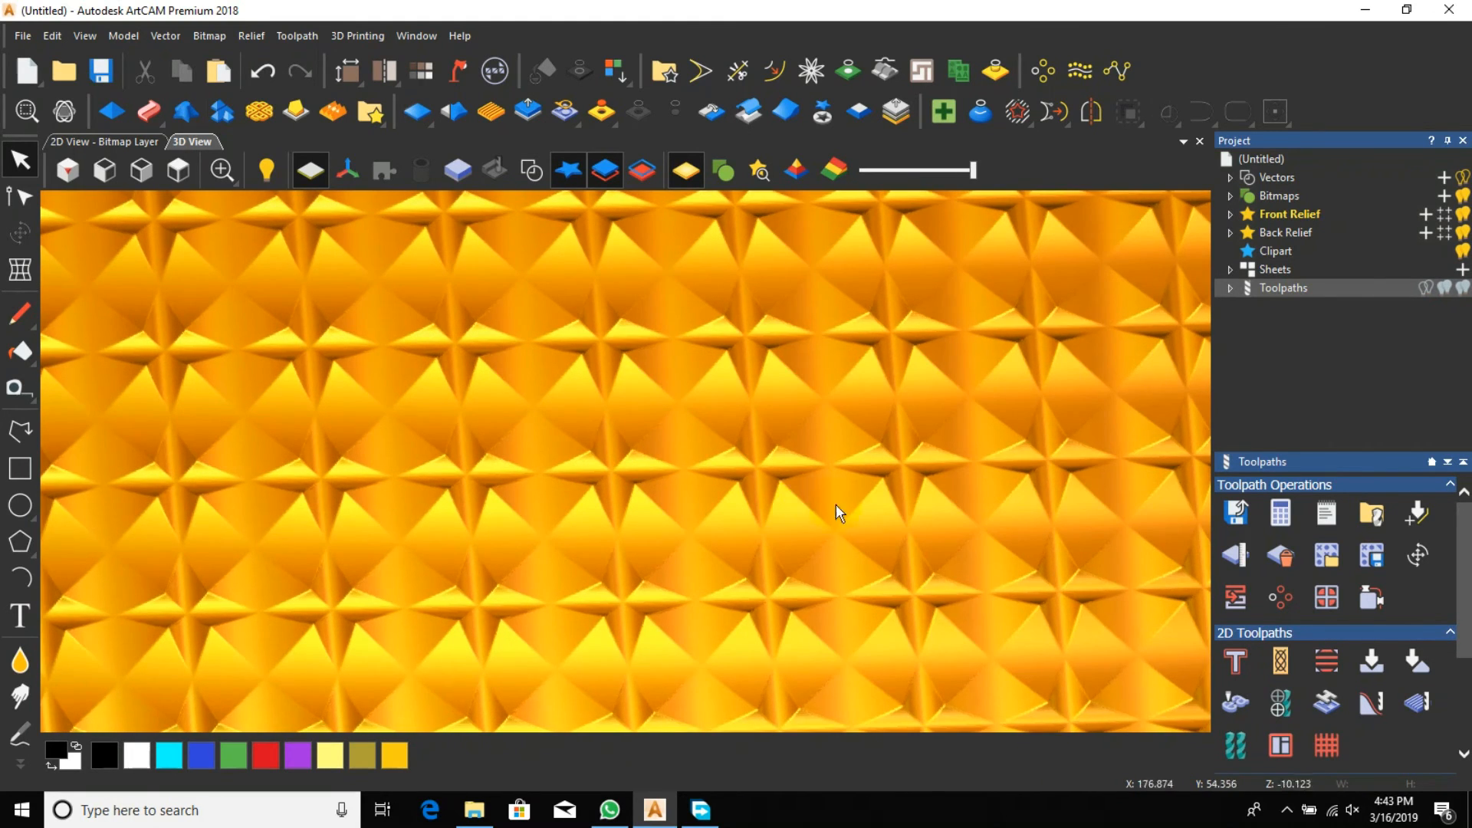
{"action": "left_click", "coordinate": [93, 39]}
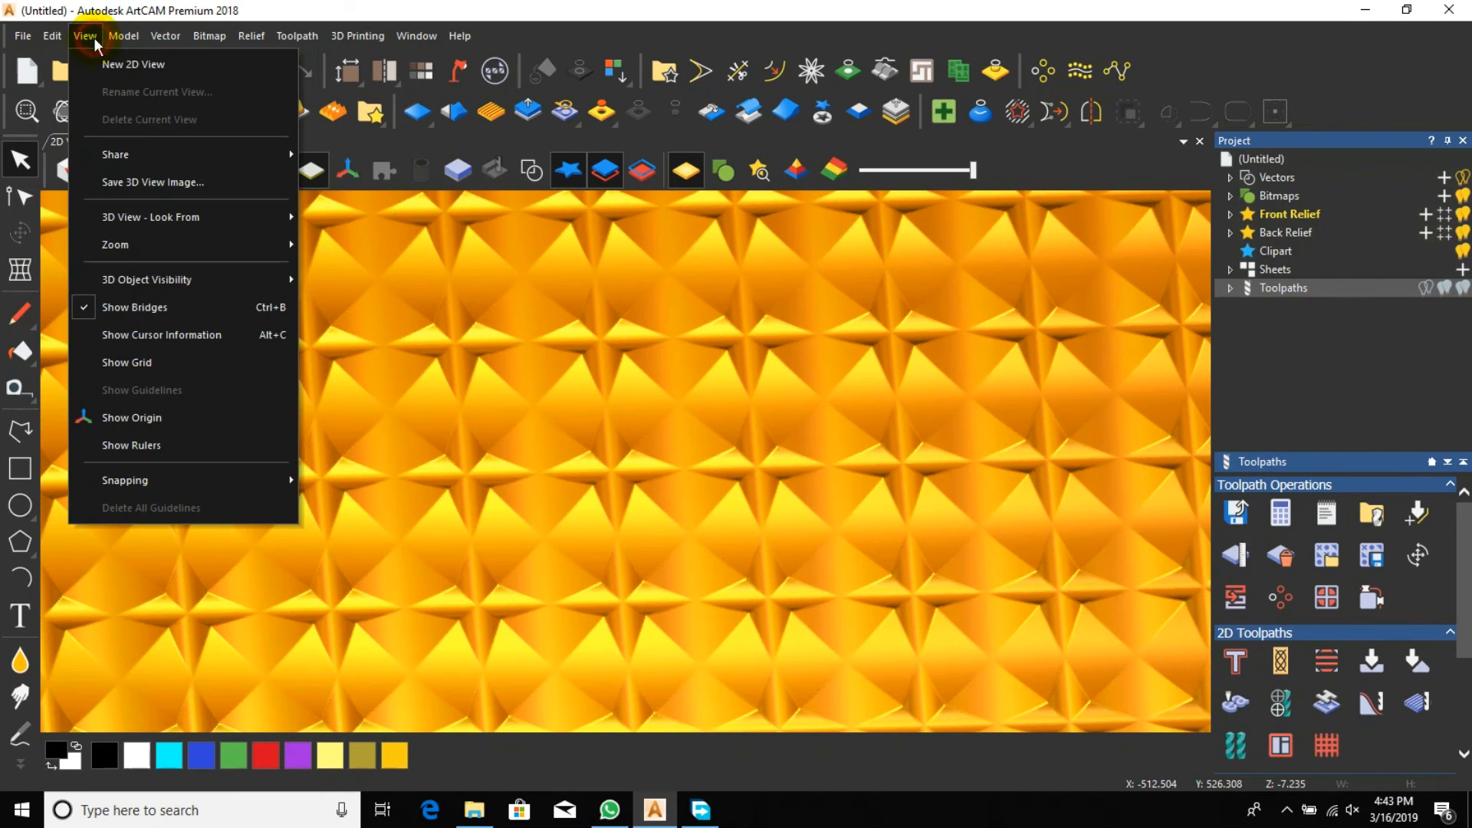
{"action": "left_click", "coordinate": [161, 181]}
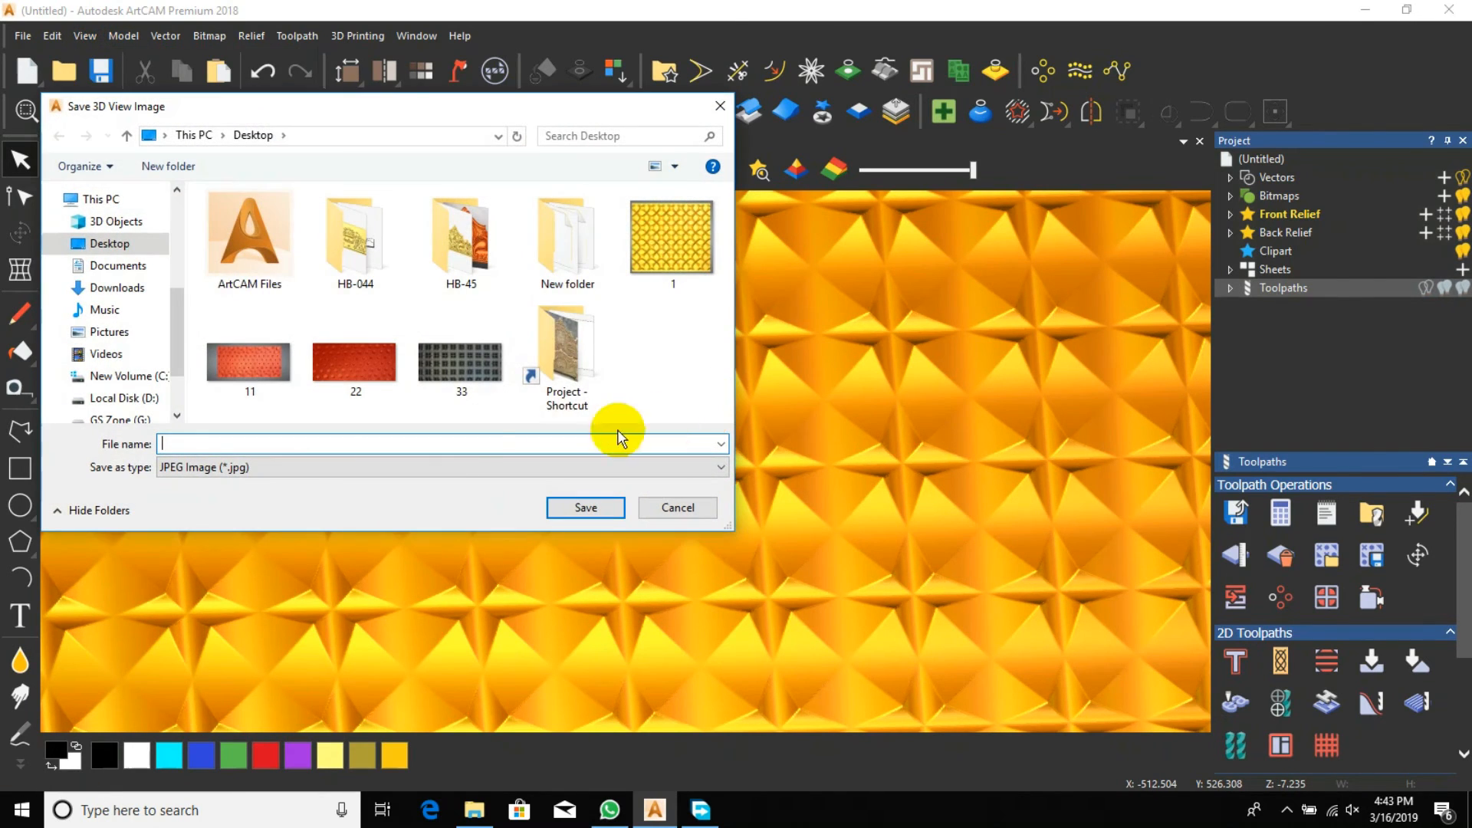
{"action": "type", "text": "44"}
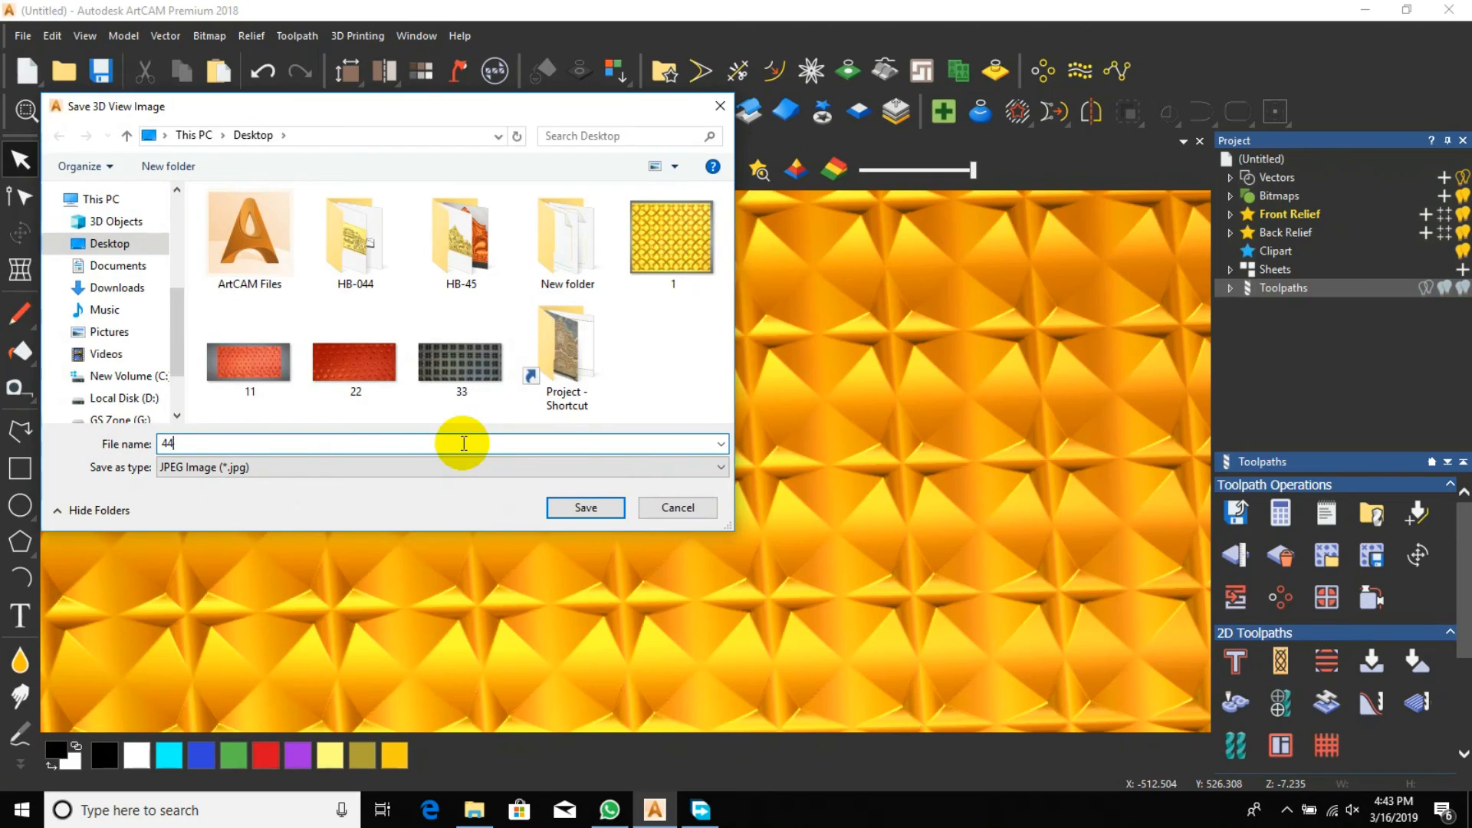
{"action": "key", "text": "Return"}
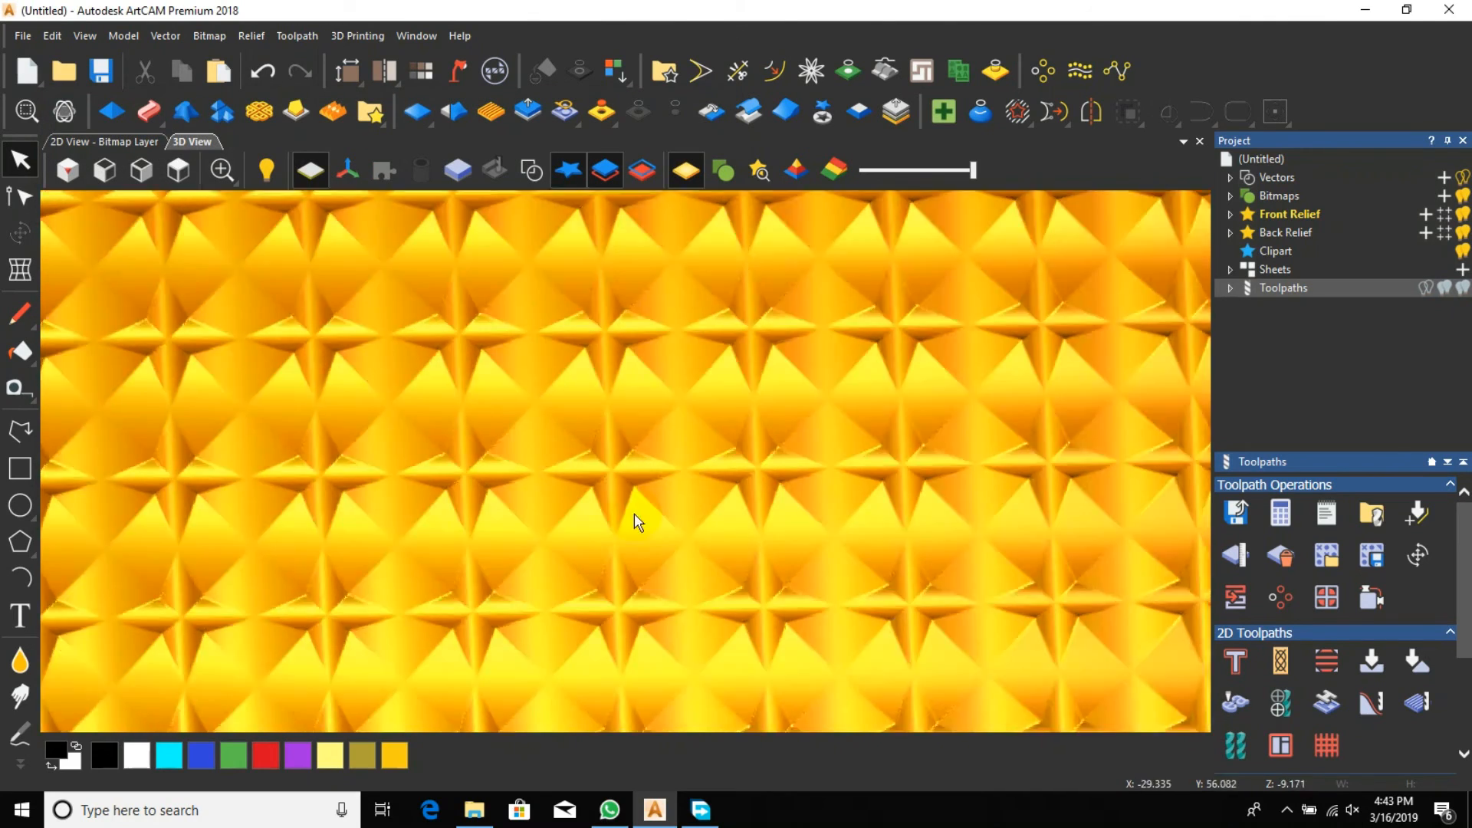
Step: Change the relief's material colour to red (R 236, G 54, B 77), apply it and close the lights and material settings
{"action": "left_click_drag", "start_coordinate": [634, 513], "coordinate": [619, 476]}
{"action": "left_click", "coordinate": [457, 71]}
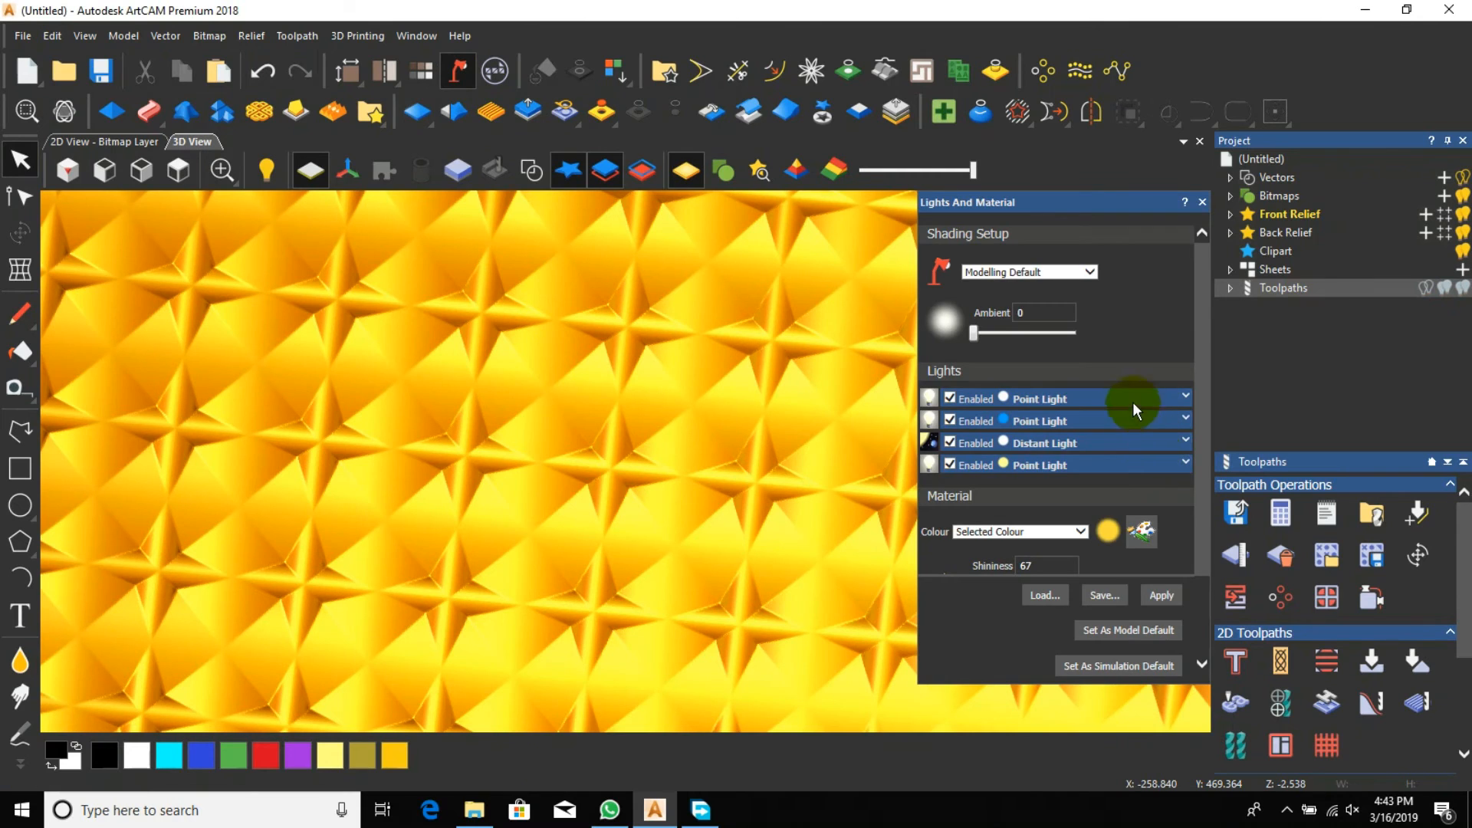
{"action": "left_click", "coordinate": [1139, 529]}
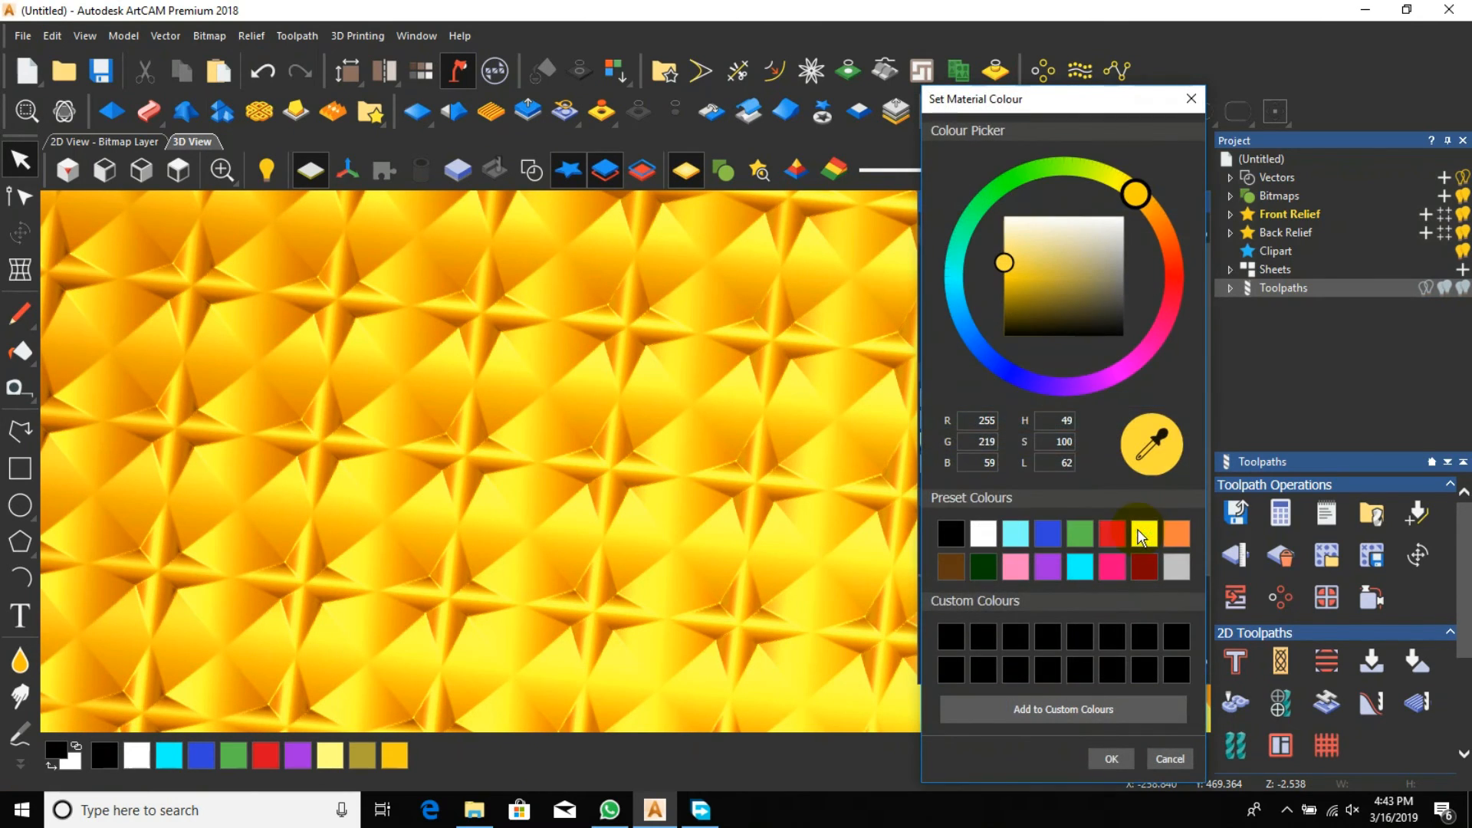
{"action": "left_click_drag", "start_coordinate": [1137, 196], "coordinate": [1158, 288]}
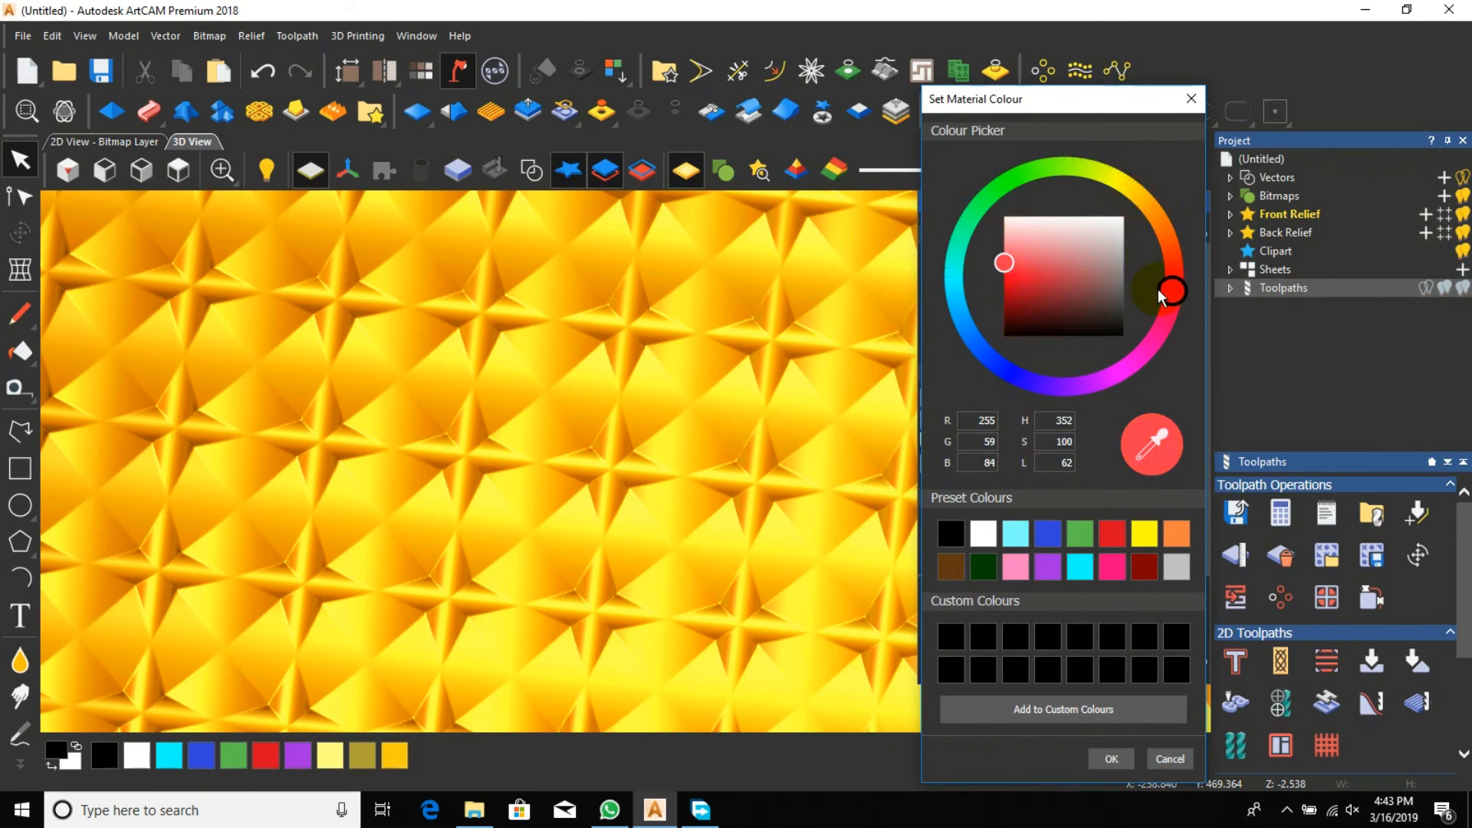
{"action": "mouse_move", "coordinate": [1028, 268]}
{"action": "left_mouse_down"}
{"action": "mouse_move", "coordinate": [1056, 277]}
{"action": "mouse_move", "coordinate": [1025, 272]}
{"action": "left_mouse_up"}
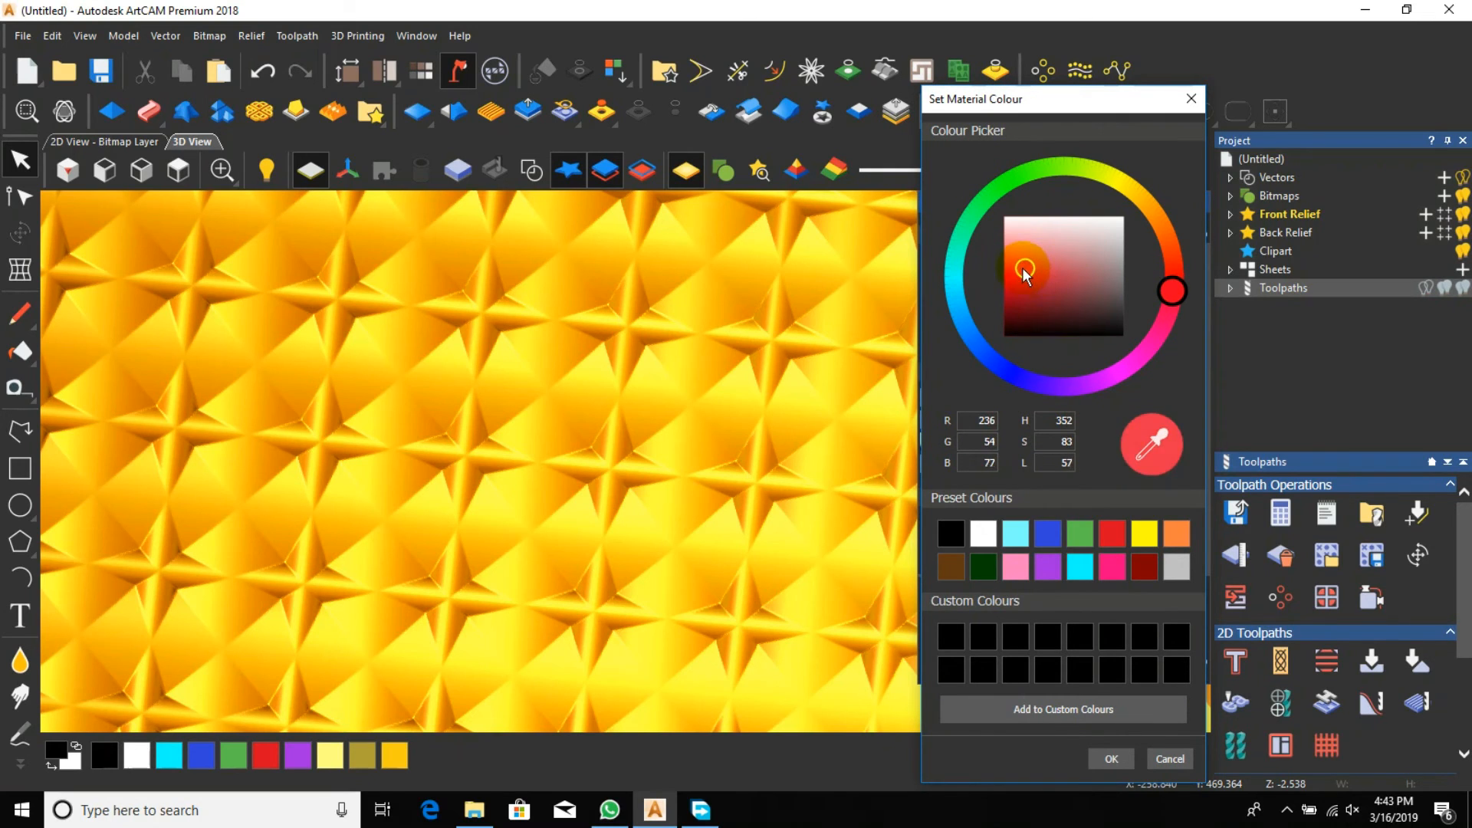
{"action": "left_click", "coordinate": [1111, 758]}
{"action": "left_click", "coordinate": [1162, 596]}
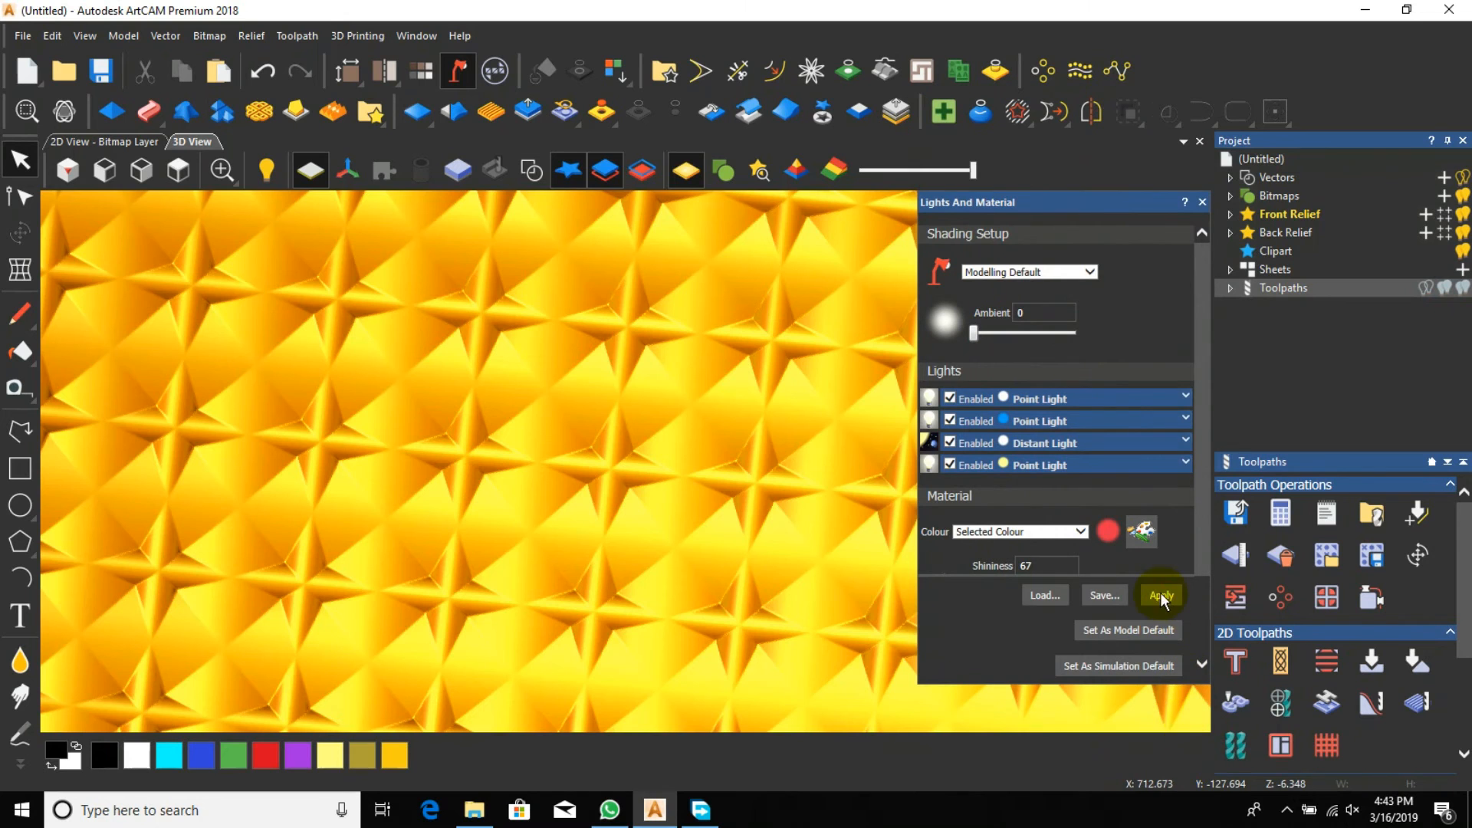
{"action": "left_click", "coordinate": [1202, 202]}
Step: Examine the red pyramid relief in the 3D view, up close, at several angles and from above
{"action": "scroll", "coordinate": [660, 452], "scroll_direction": "down", "scroll_amount": 3}
{"action": "scroll", "coordinate": [661, 508], "scroll_direction": "up", "scroll_amount": 3}
{"action": "left_click_drag", "start_coordinate": [661, 508], "coordinate": [735, 453]}
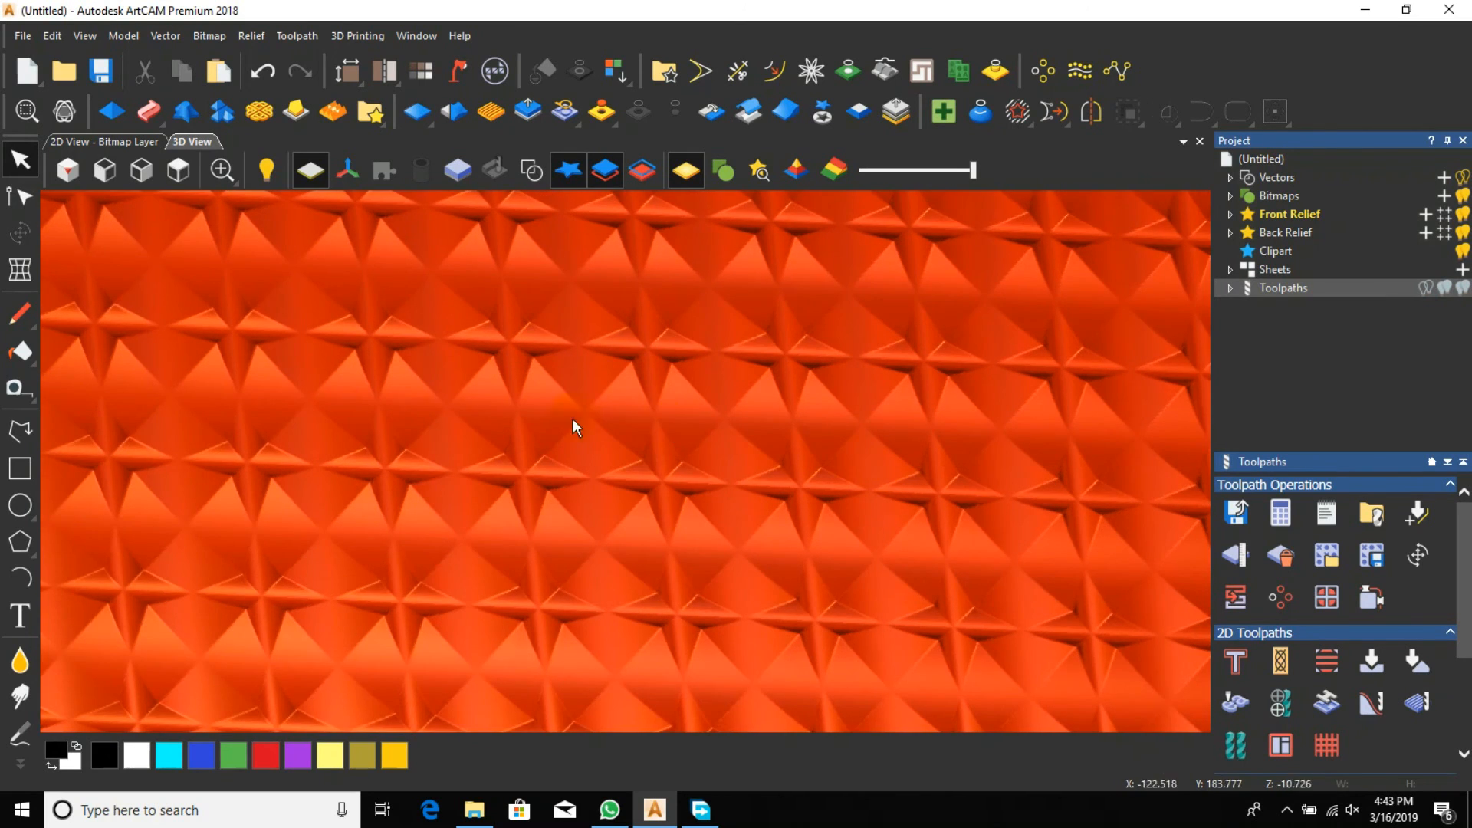
{"action": "scroll", "coordinate": [360, 382], "scroll_direction": "up", "scroll_amount": 3}
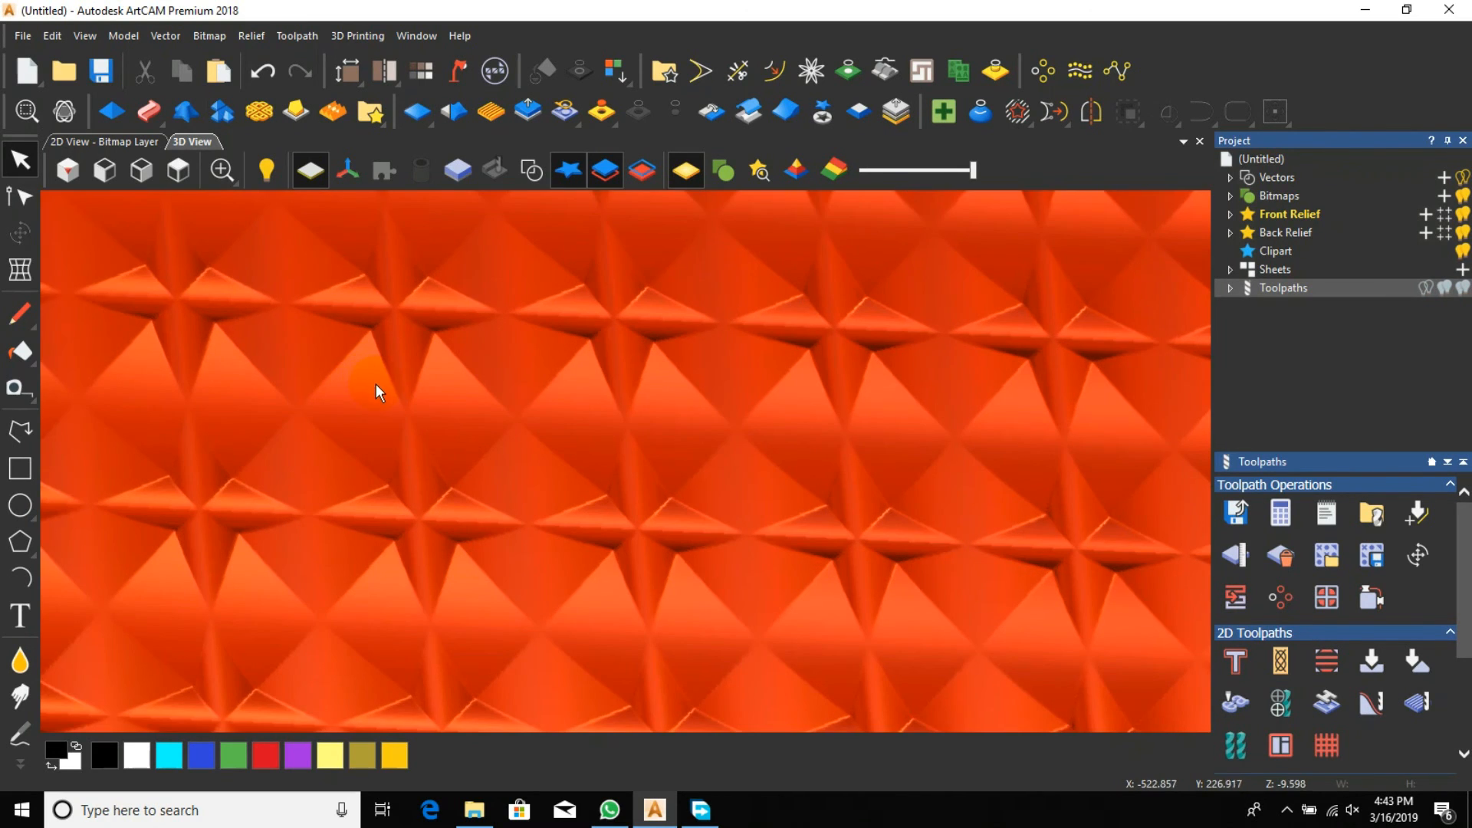
{"action": "scroll", "coordinate": [376, 383], "scroll_direction": "down", "scroll_amount": 2}
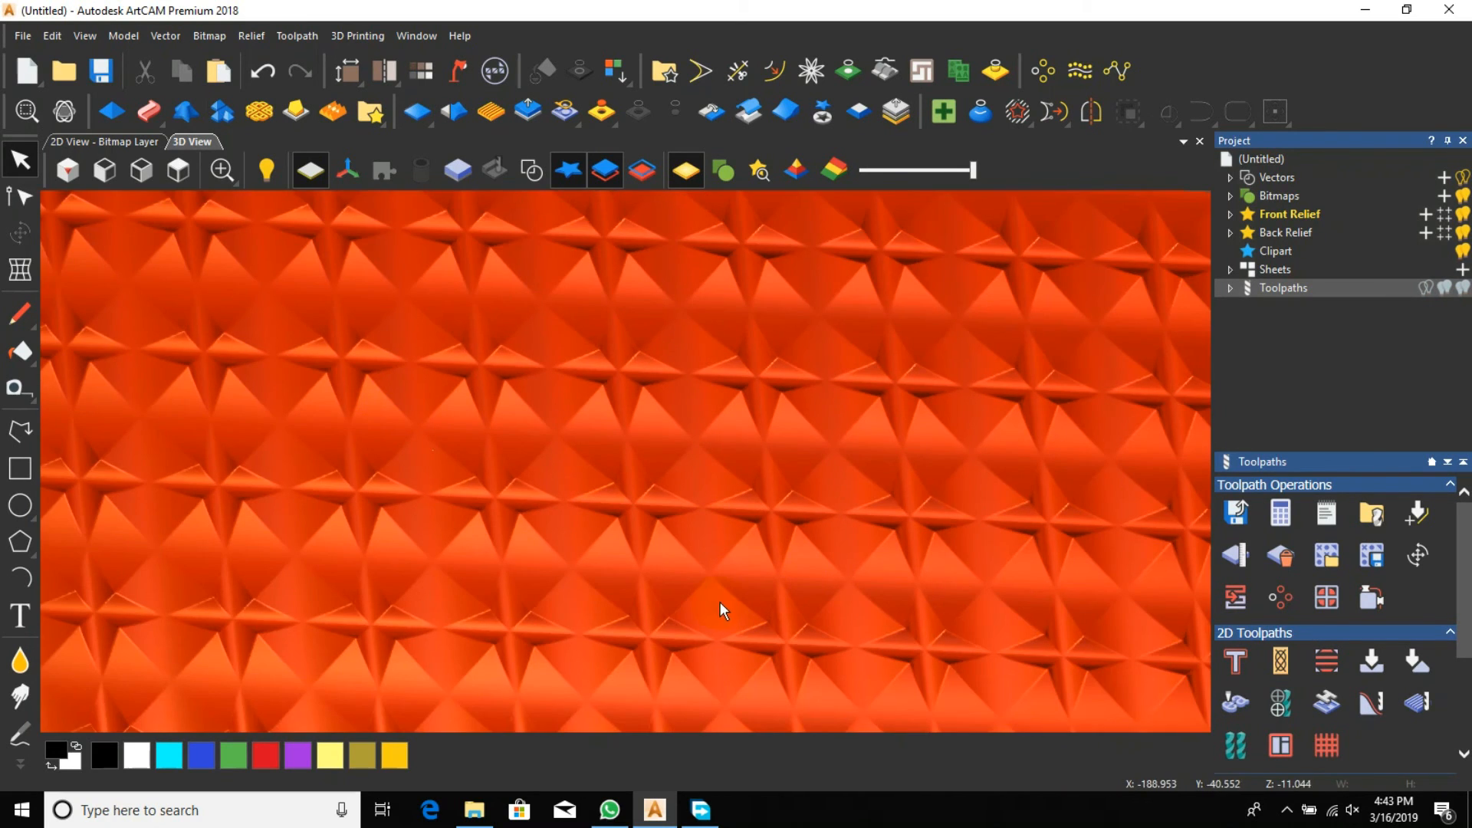
{"action": "scroll", "coordinate": [536, 506], "scroll_direction": "down", "scroll_amount": 1}
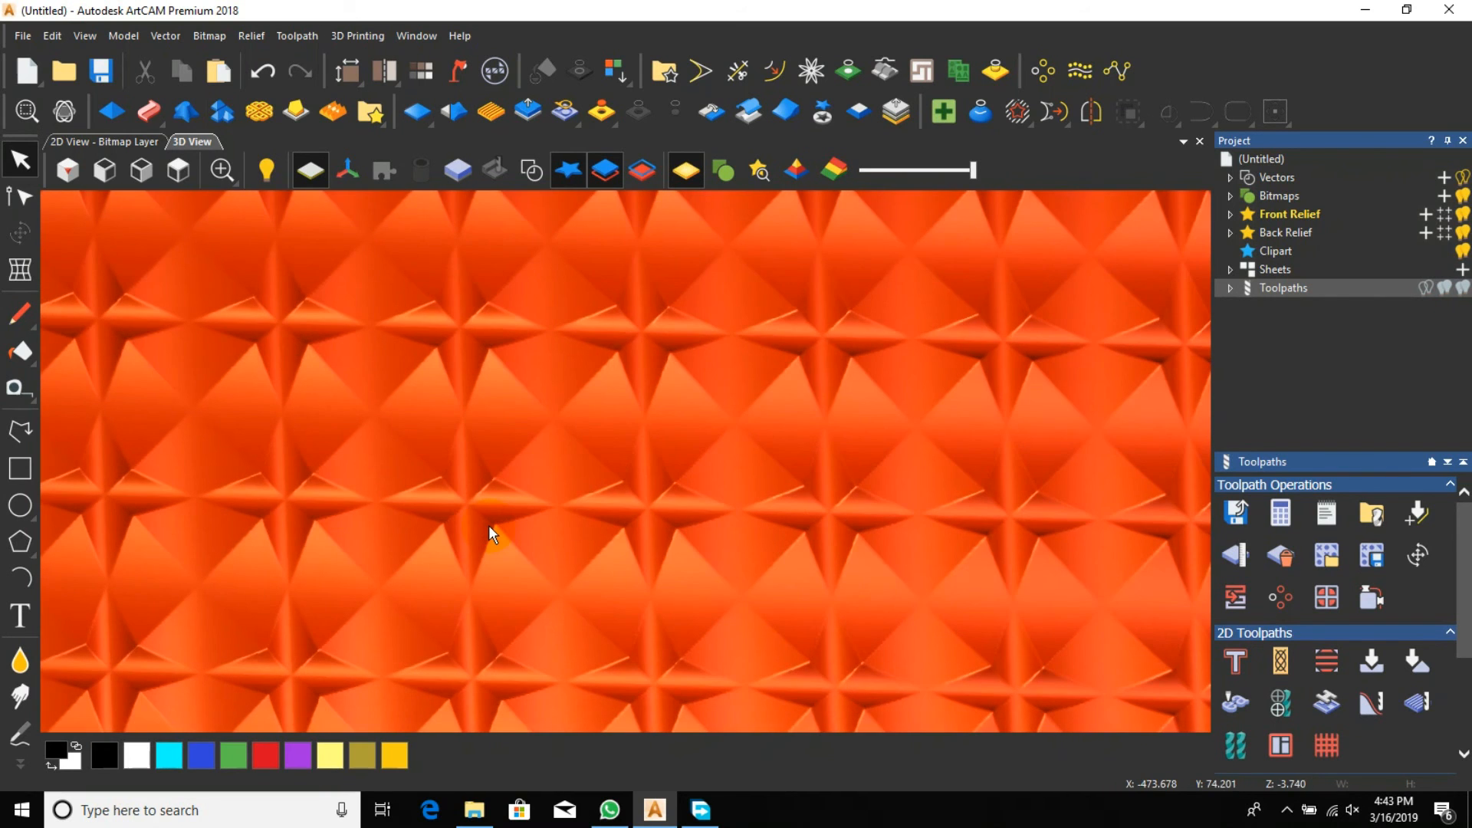
{"action": "scroll", "coordinate": [614, 537], "scroll_direction": "down", "scroll_amount": 2}
{"action": "scroll", "coordinate": [873, 621], "scroll_direction": "down", "scroll_amount": 1}
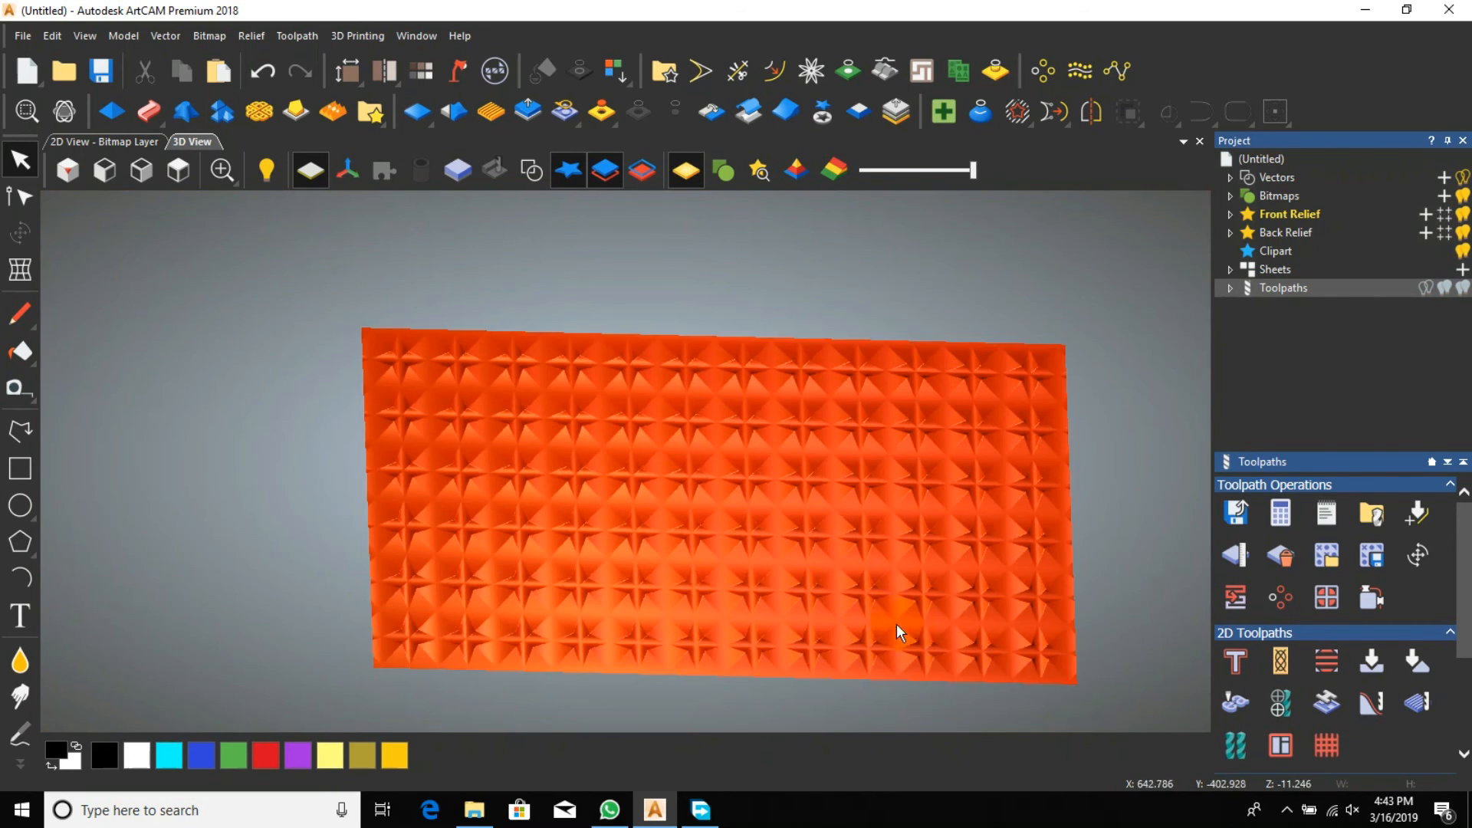
{"action": "scroll", "coordinate": [599, 480], "scroll_direction": "up", "scroll_amount": 3}
{"action": "mouse_move", "coordinate": [503, 431]}
{"action": "left_mouse_down"}
{"action": "mouse_move", "coordinate": [649, 497]}
{"action": "mouse_move", "coordinate": [546, 495]}
{"action": "left_mouse_up"}
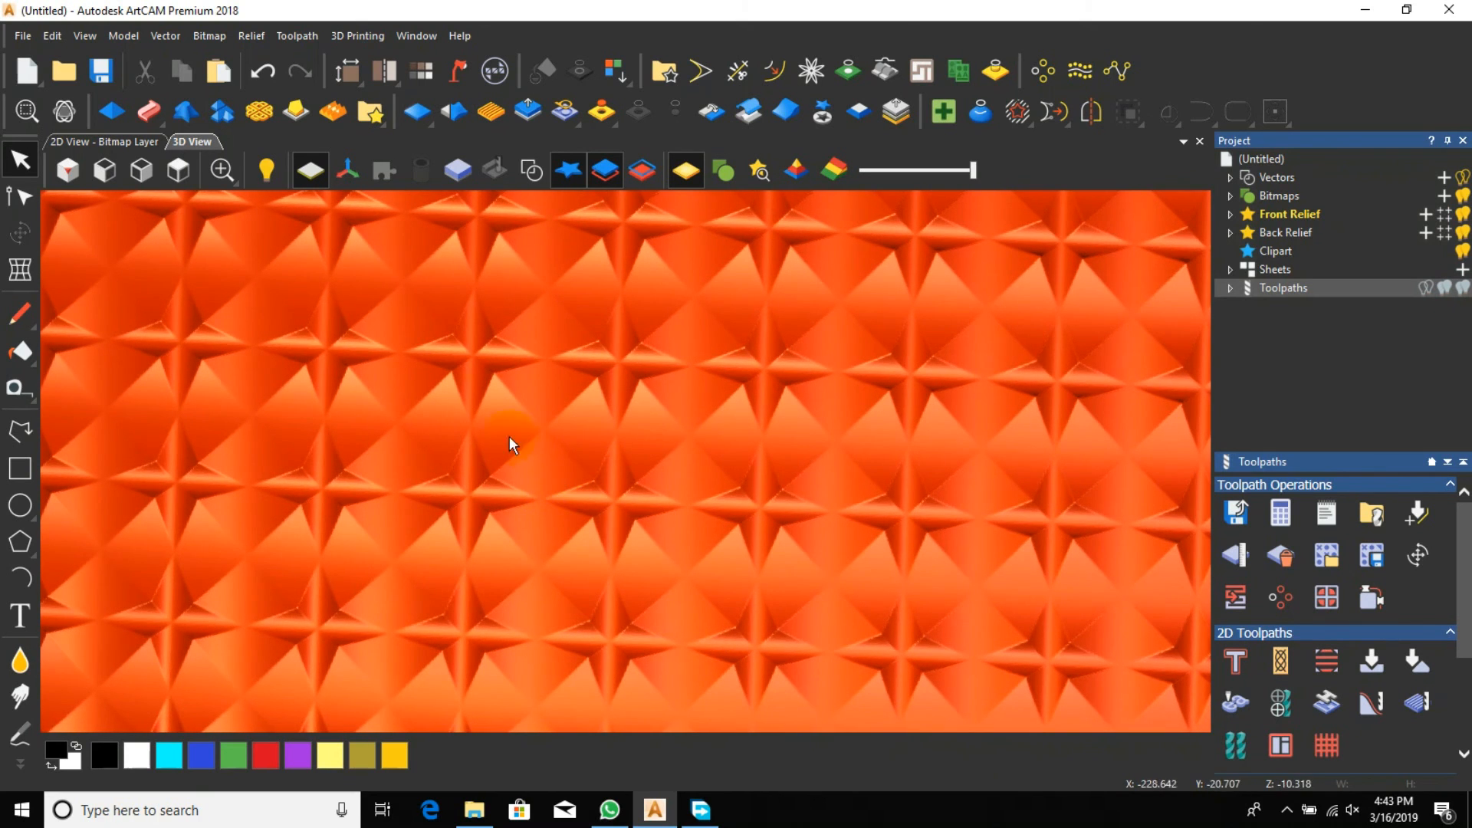
{"action": "left_click", "coordinate": [179, 172]}
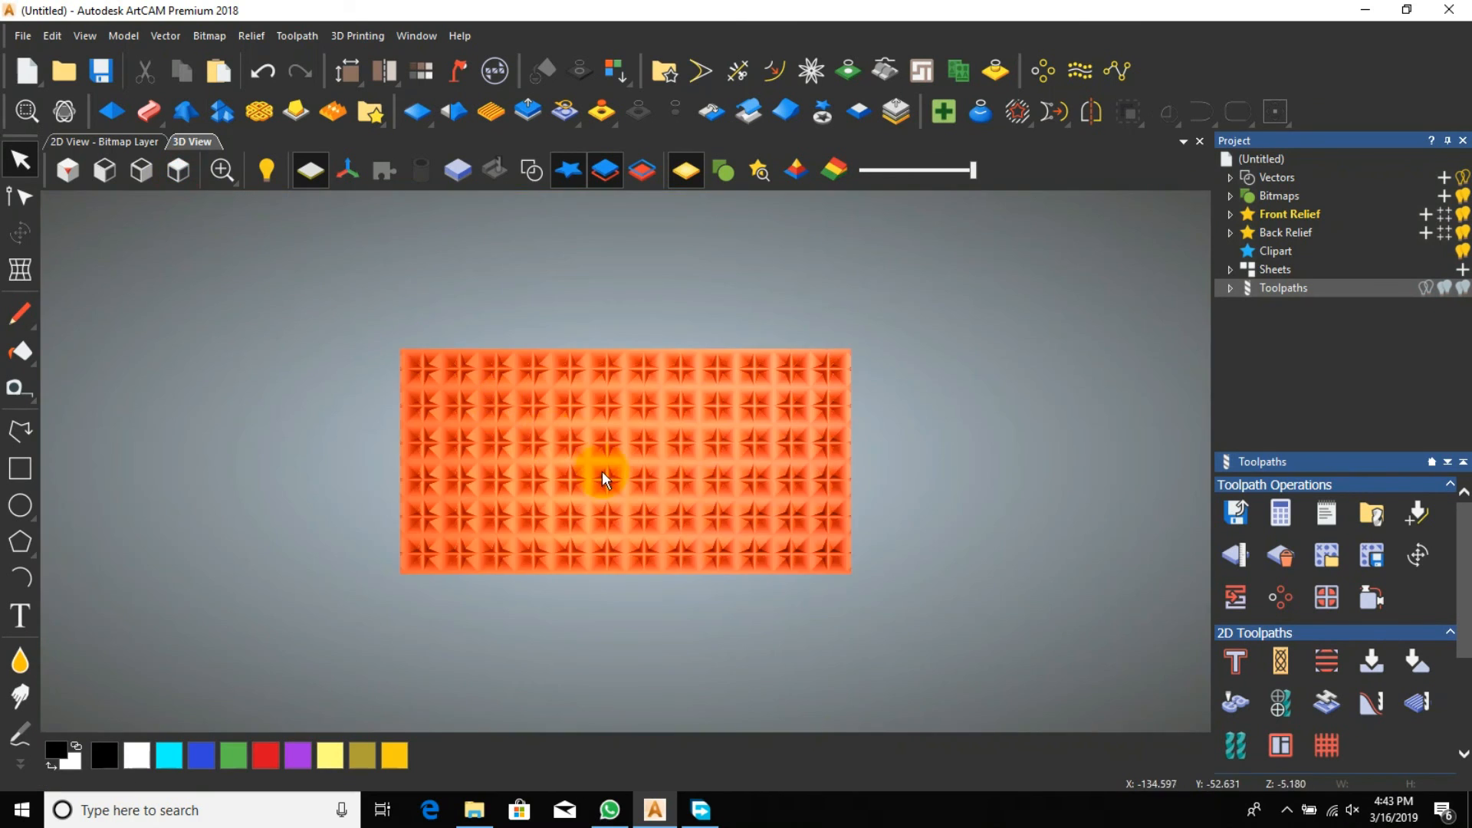
Step: Save a tilted close-up of the red relief from the 3D view to the Desktop as JPEG image 55
{"action": "scroll", "coordinate": [605, 461], "scroll_direction": "up", "scroll_amount": 3}
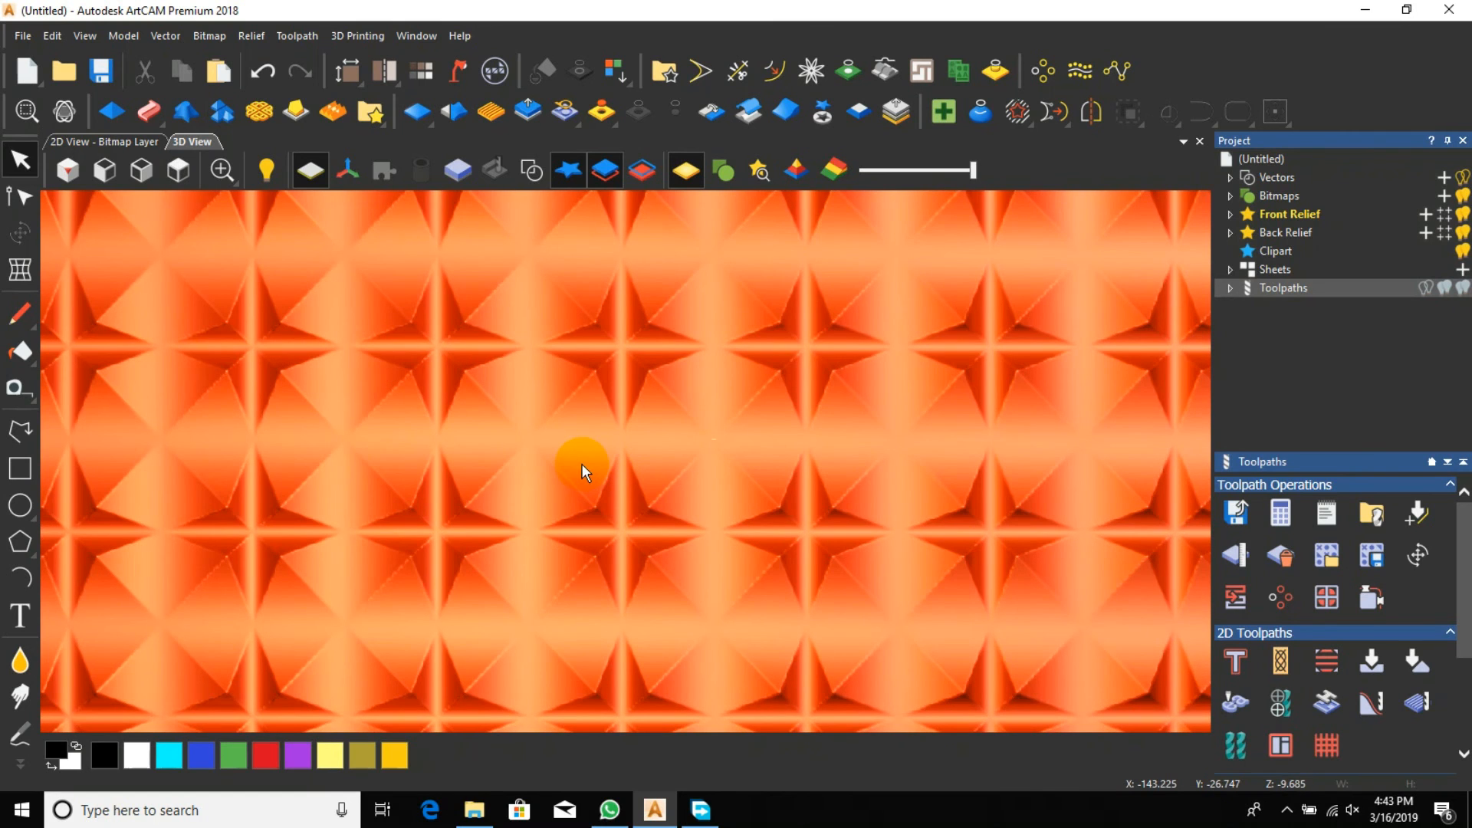
{"action": "mouse_move", "coordinate": [601, 516]}
{"action": "left_mouse_down"}
{"action": "mouse_move", "coordinate": [639, 538]}
{"action": "mouse_move", "coordinate": [687, 464]}
{"action": "mouse_move", "coordinate": [748, 454]}
{"action": "mouse_move", "coordinate": [687, 435]}
{"action": "left_mouse_up"}
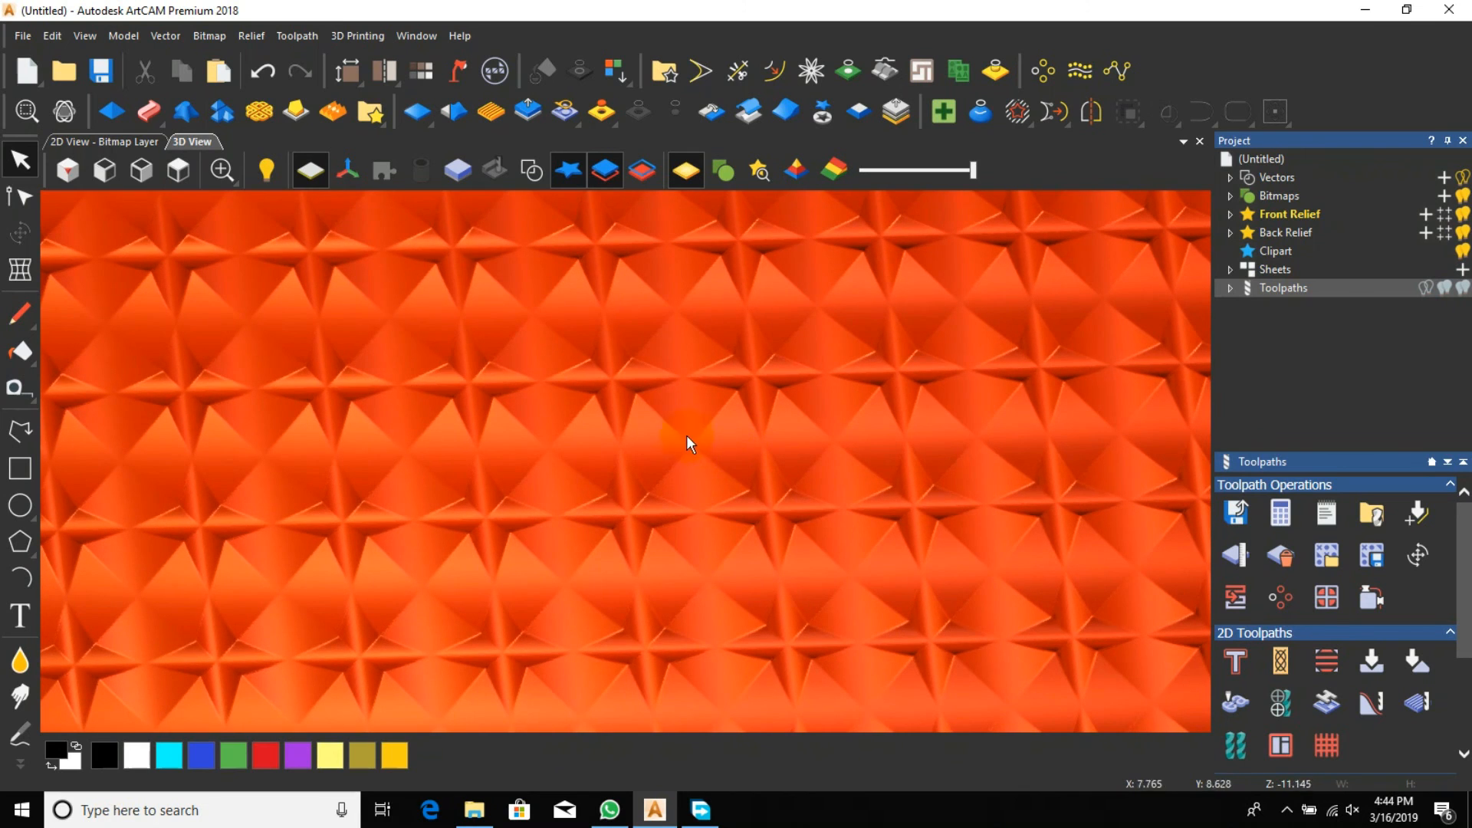
{"action": "left_click", "coordinate": [82, 37]}
{"action": "left_click", "coordinate": [150, 170]}
{"action": "left_click", "coordinate": [366, 439]}
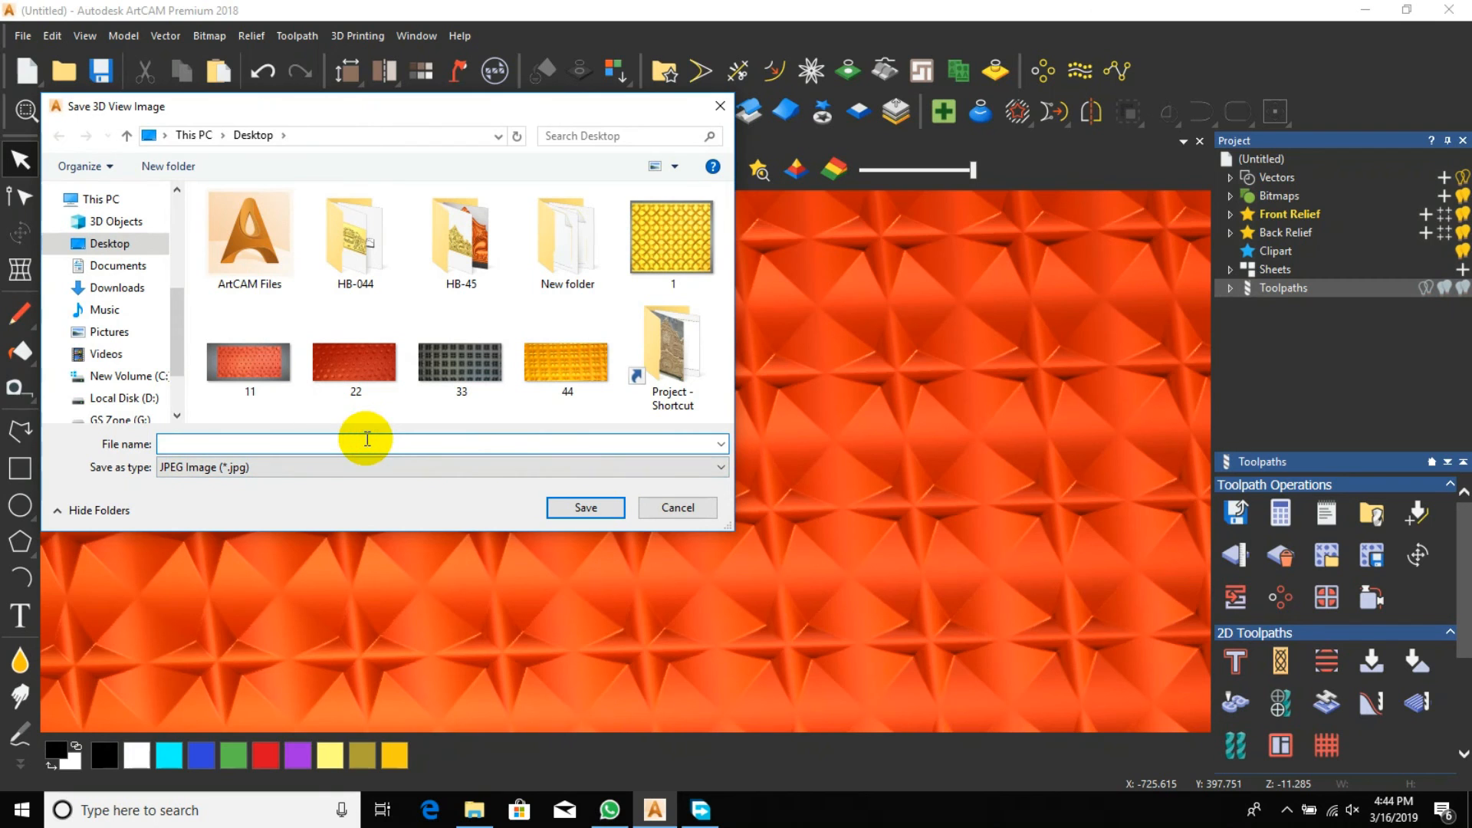
{"action": "type", "text": "55"}
{"action": "key", "text": "Return"}
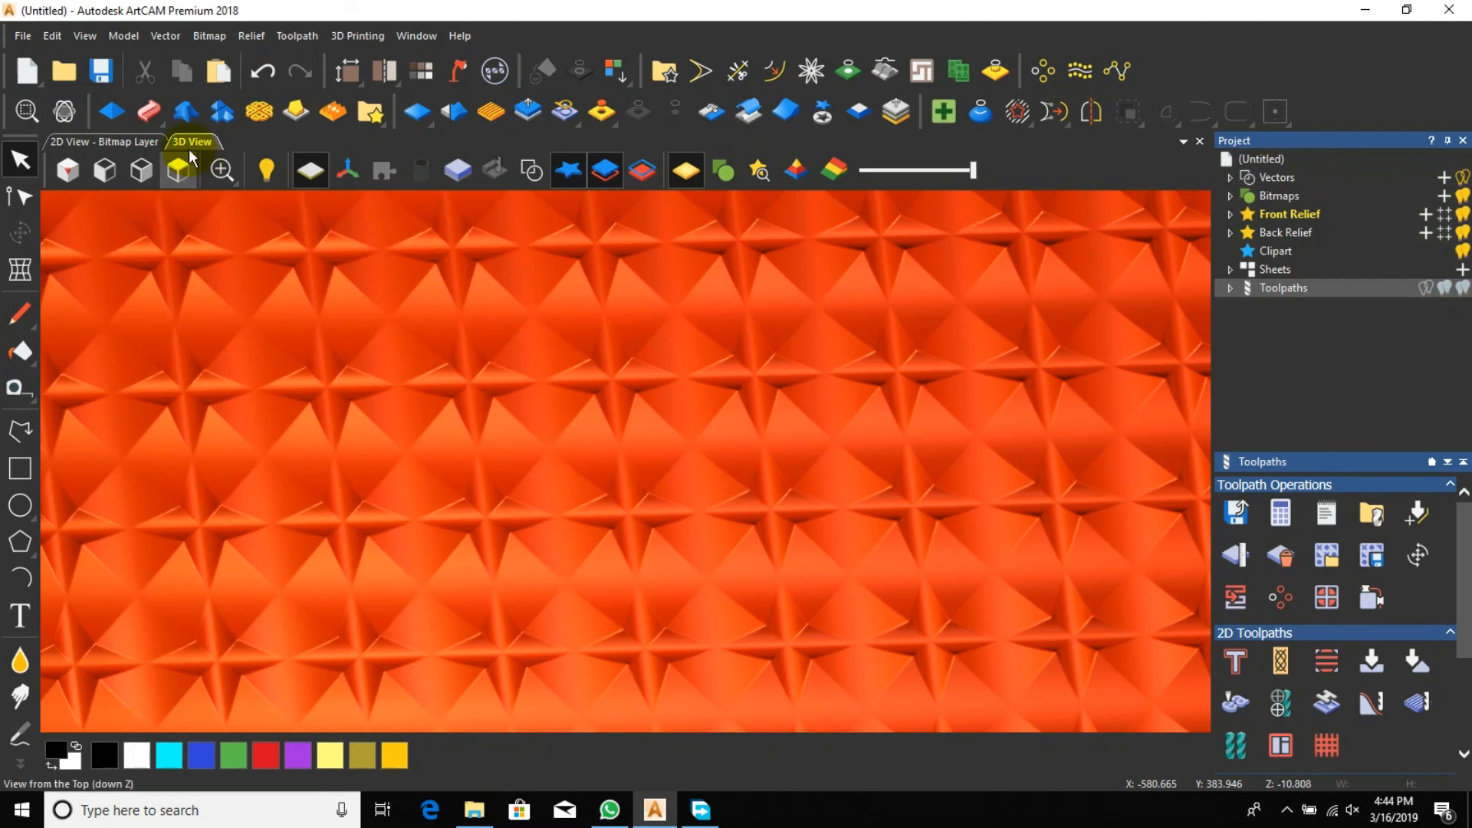
Step: Examine the whole red pyramid relief and its tile details in the 3D view, from above and tilted
{"action": "left_click", "coordinate": [177, 169]}
{"action": "scroll", "coordinate": [637, 458], "scroll_direction": "up", "scroll_amount": 5}
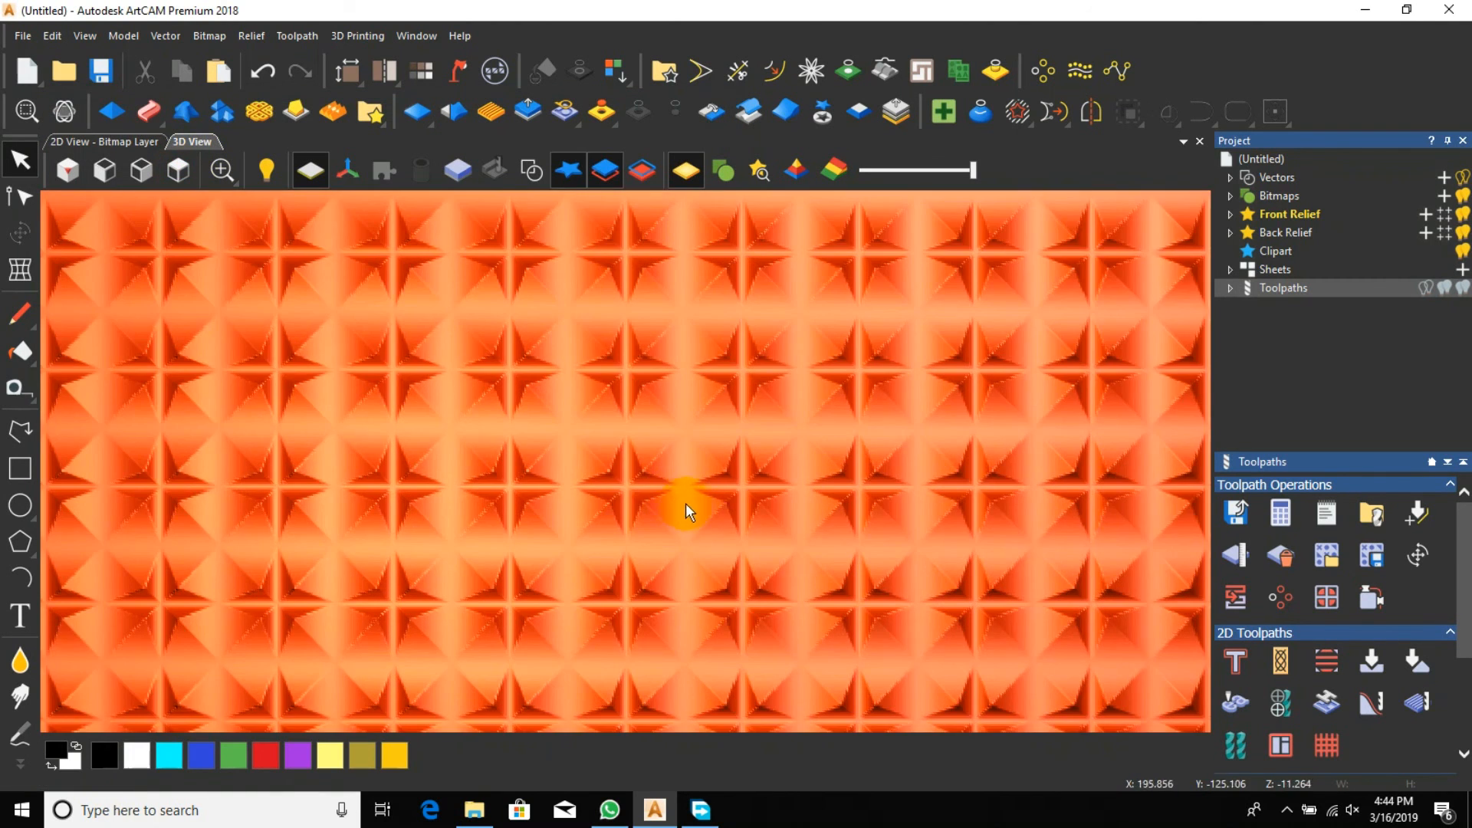
{"action": "scroll", "coordinate": [762, 450], "scroll_direction": "up", "scroll_amount": 4}
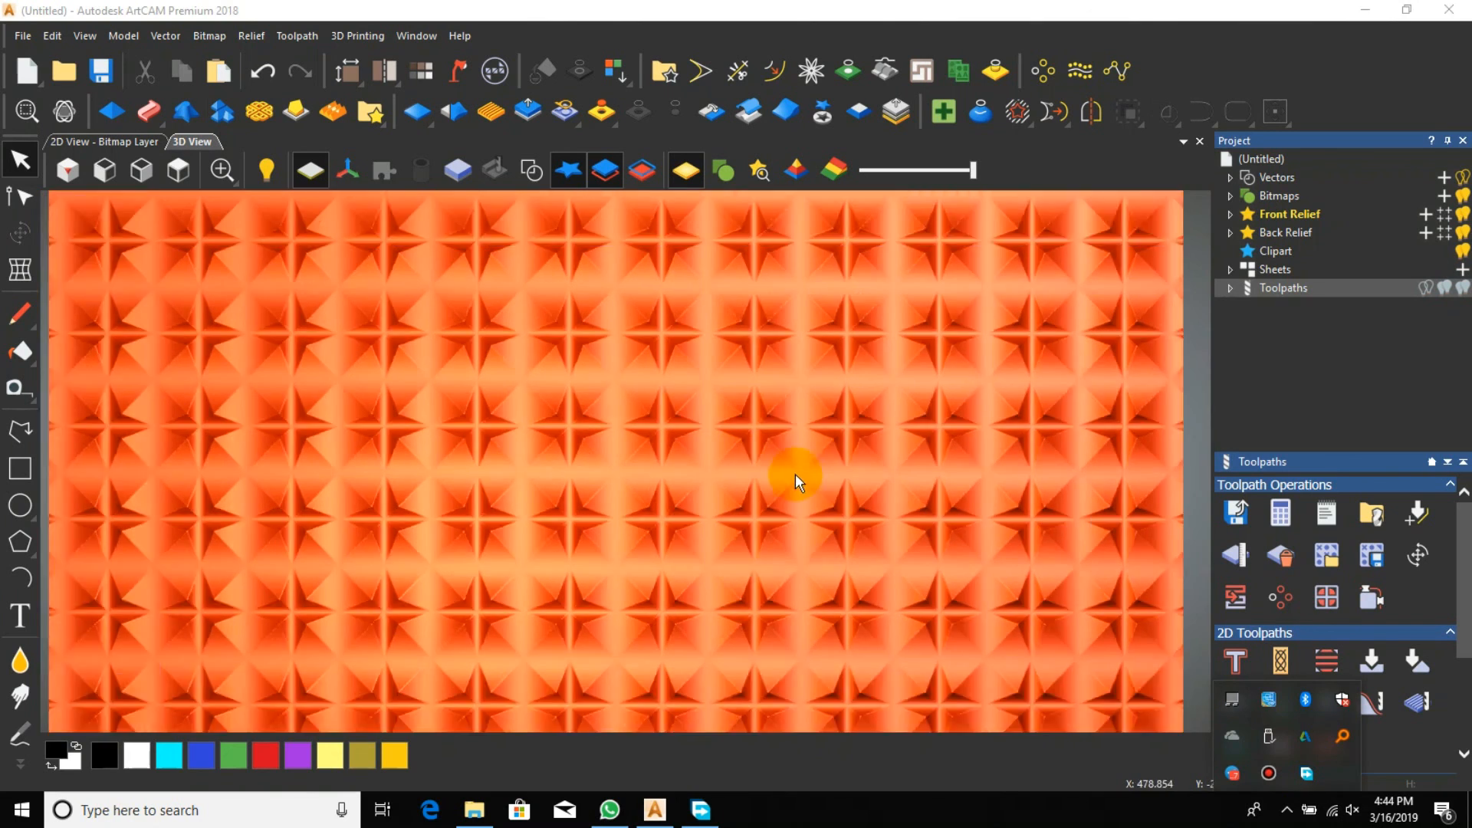
{"action": "scroll", "coordinate": [390, 443], "scroll_direction": "down", "scroll_amount": 8}
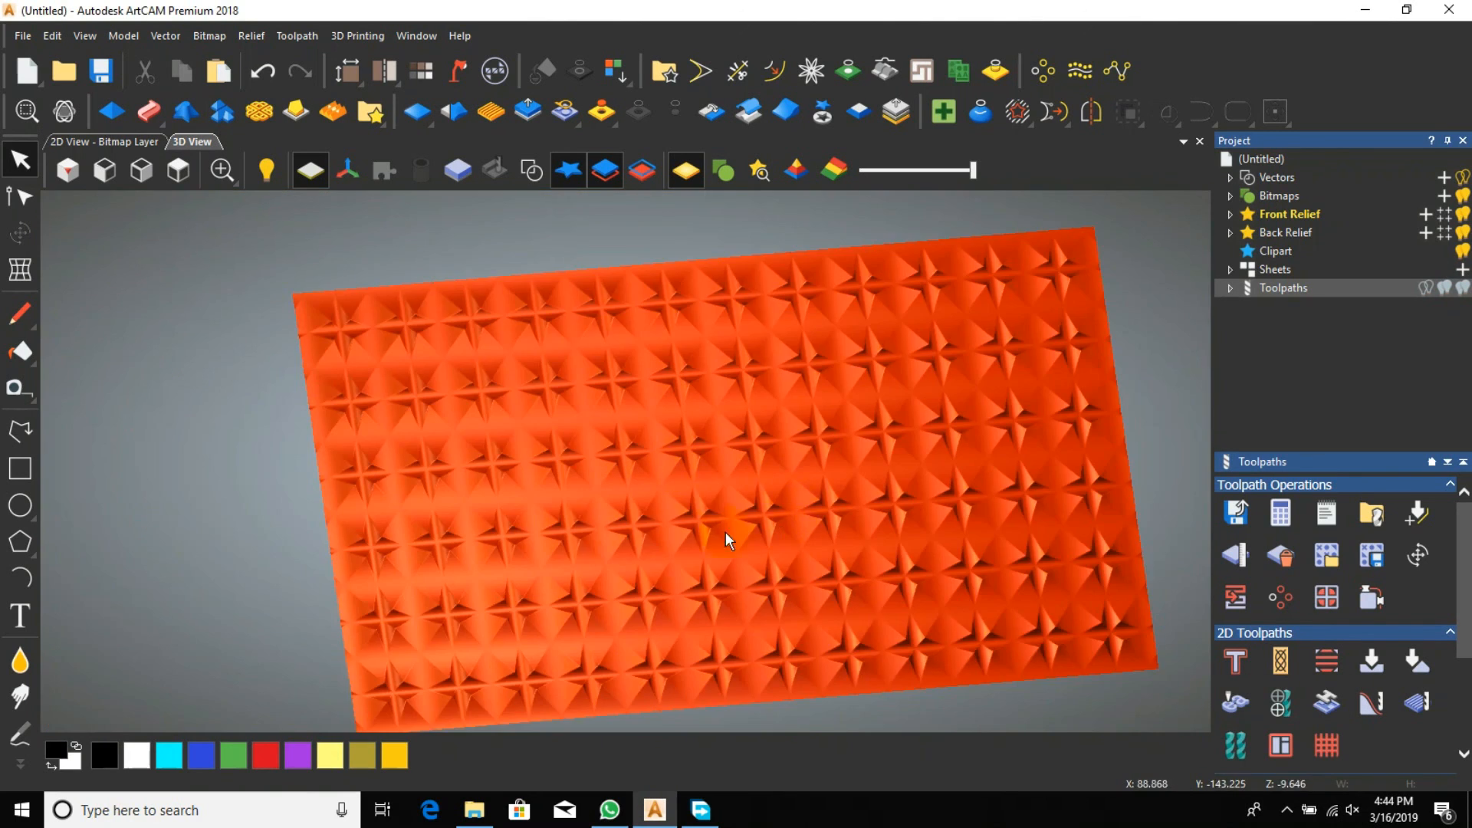
{"action": "left_click", "coordinate": [178, 169]}
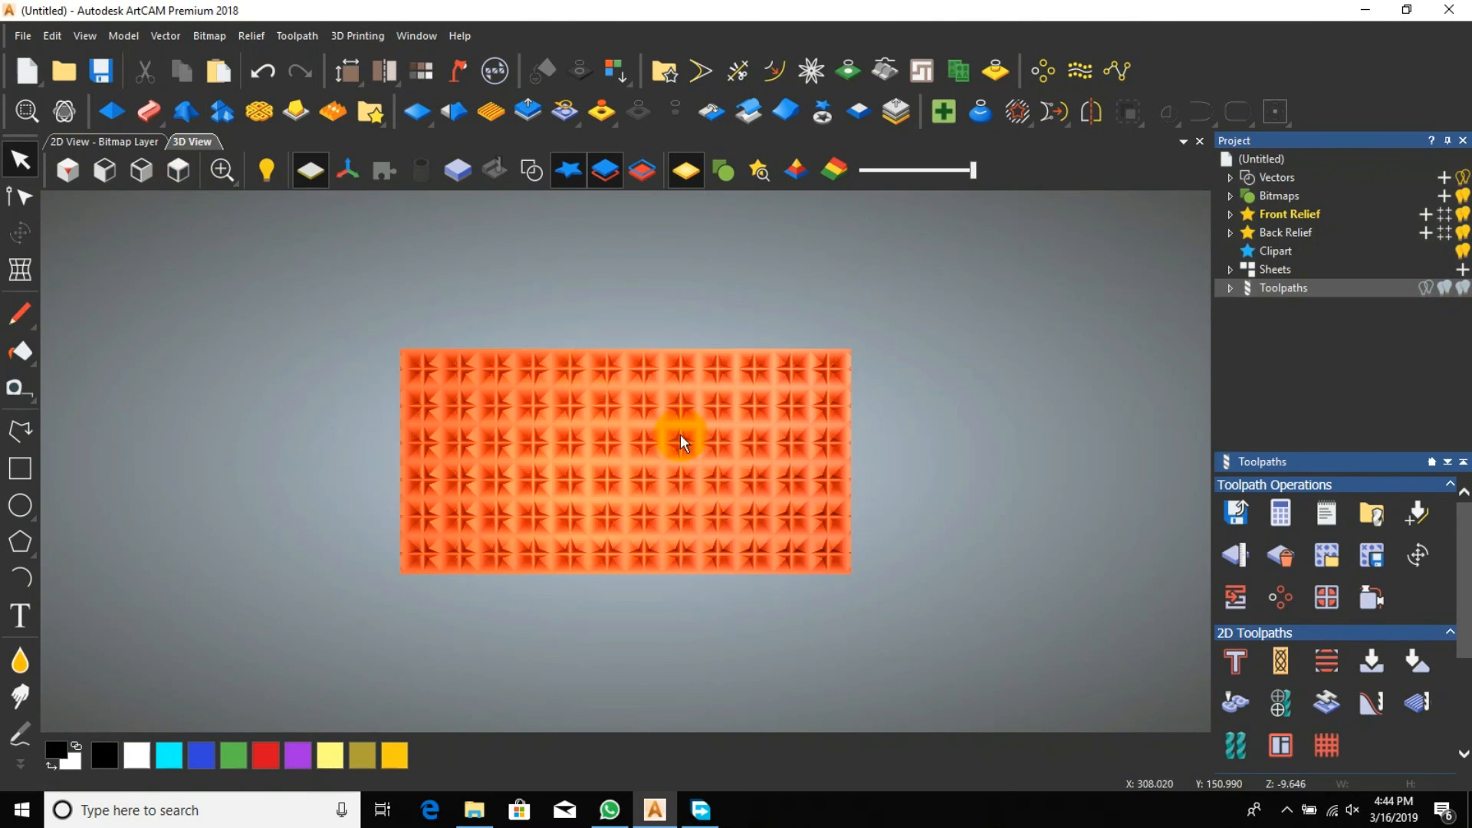
{"action": "scroll", "coordinate": [536, 414], "scroll_direction": "up", "scroll_amount": 3}
{"action": "scroll", "coordinate": [442, 391], "scroll_direction": "up", "scroll_amount": 3}
{"action": "scroll", "coordinate": [703, 577], "scroll_direction": "down", "scroll_amount": 3}
{"action": "scroll", "coordinate": [877, 647], "scroll_direction": "up", "scroll_amount": 3}
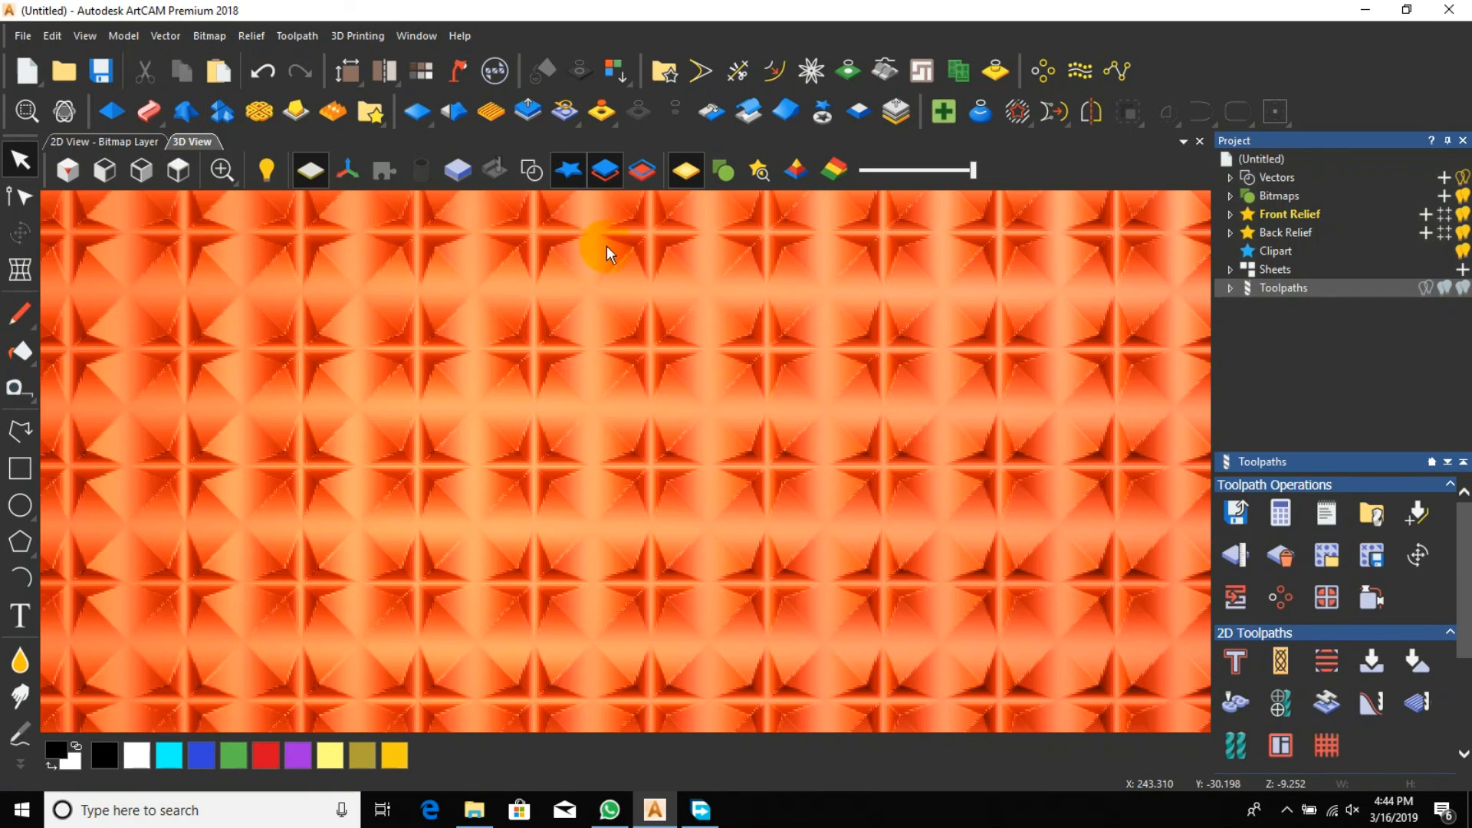
Step: Set the relief's material colour to MDF Board in the lights and material settings and apply it
{"action": "left_click", "coordinate": [470, 72]}
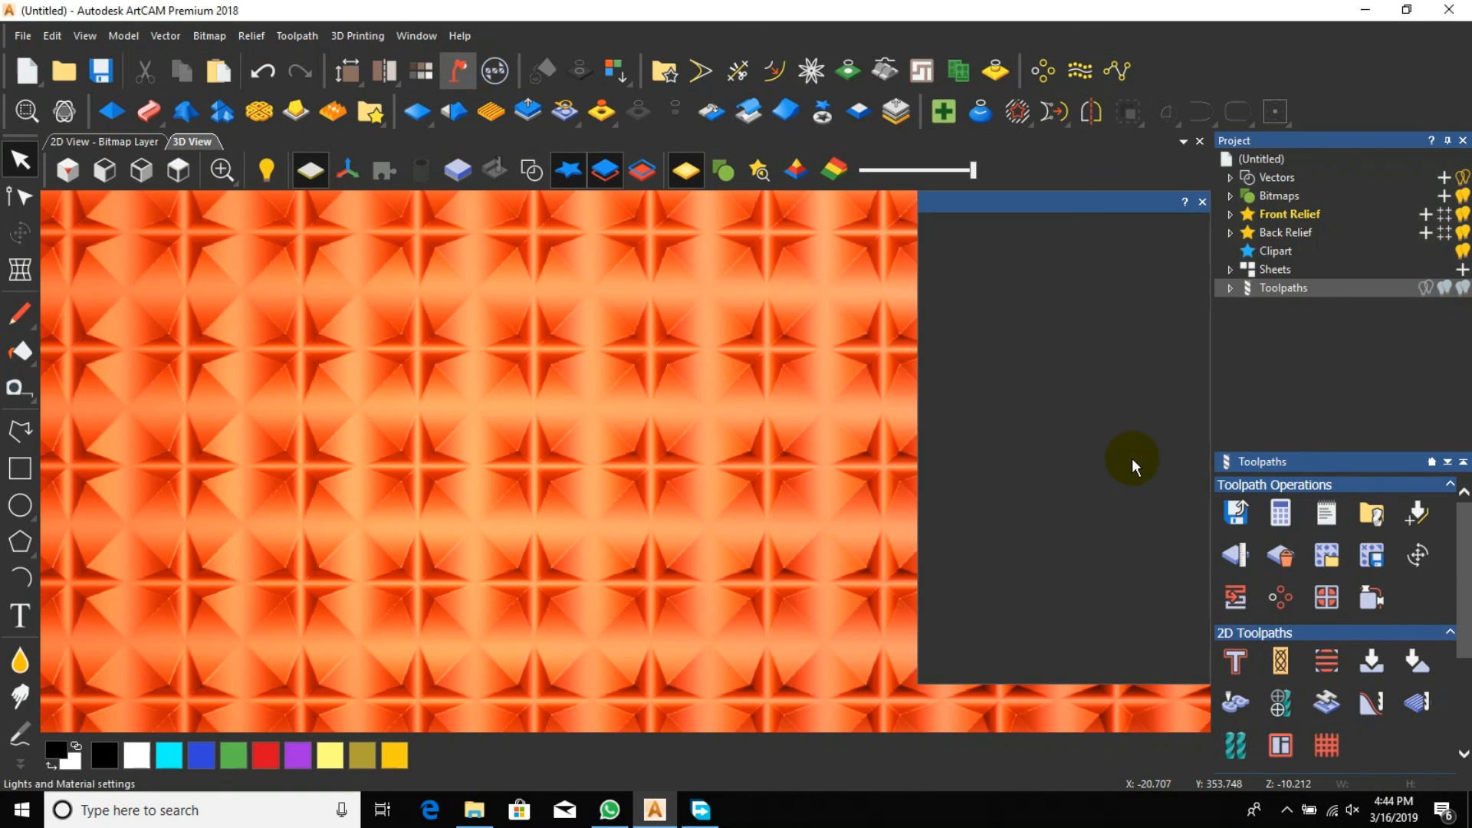
{"action": "left_click", "coordinate": [1080, 531]}
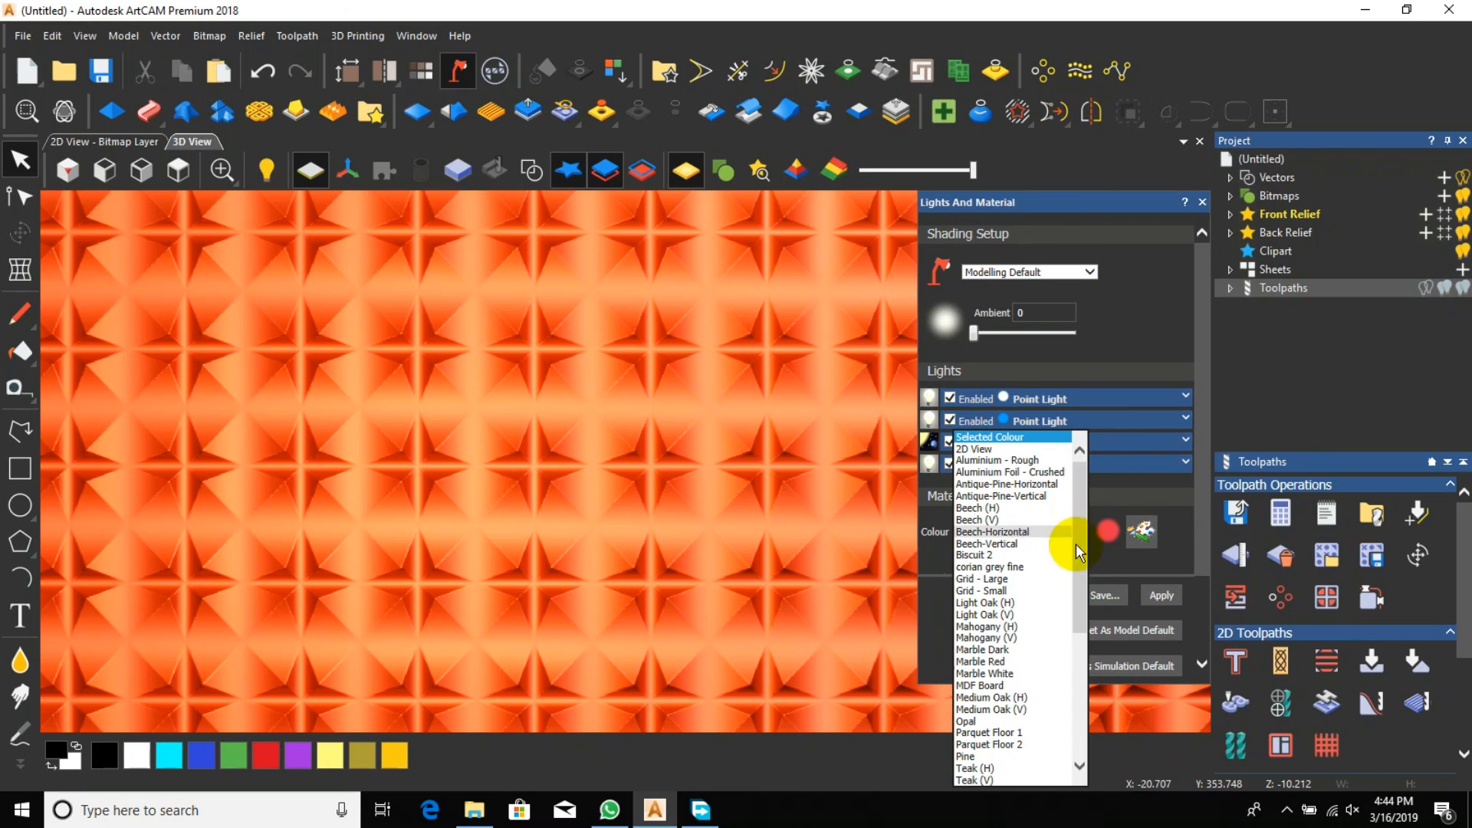
{"action": "left_click", "coordinate": [1081, 531]}
{"action": "left_click", "coordinate": [1079, 533]}
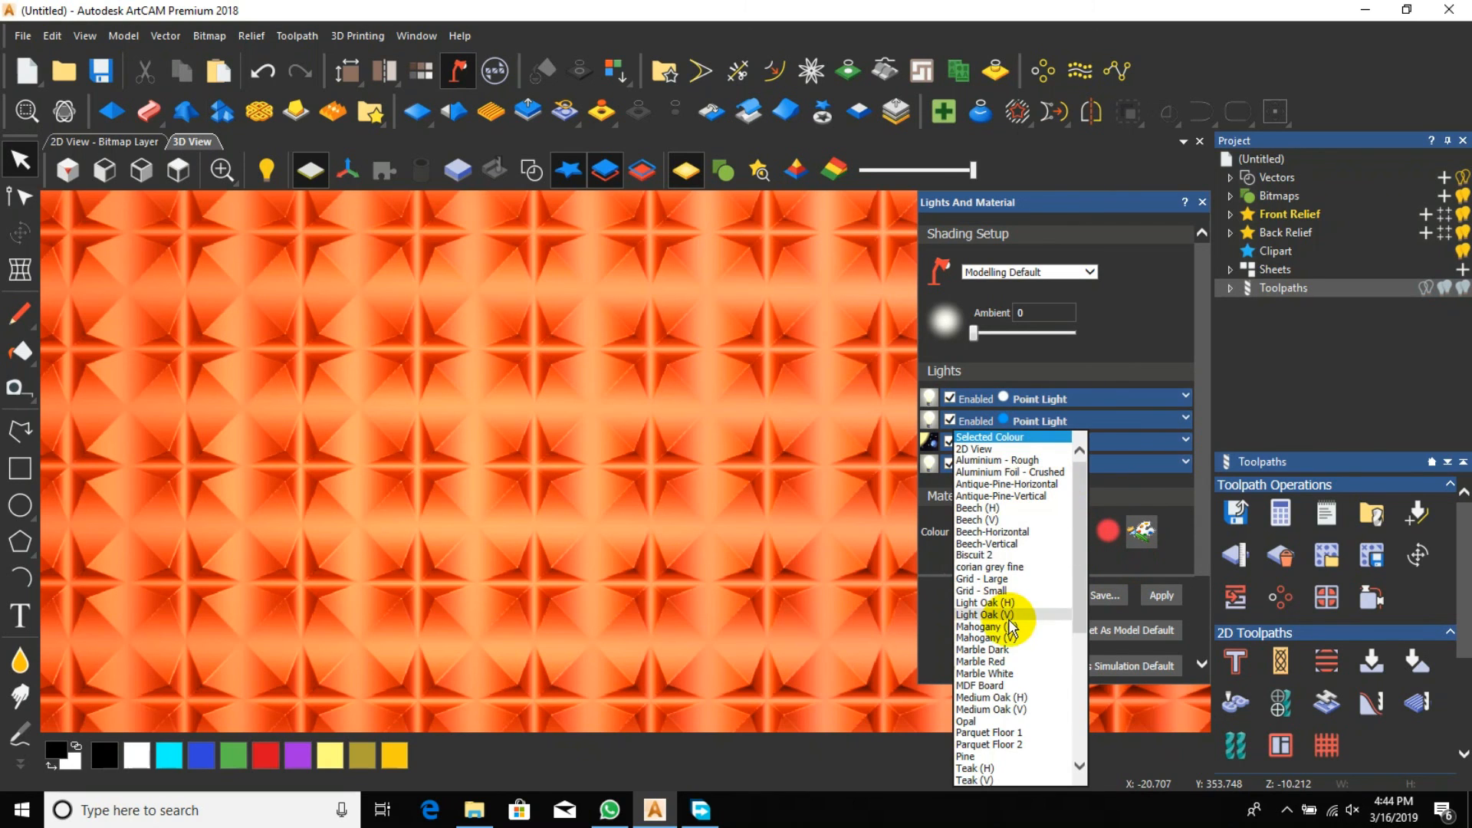
{"action": "left_click", "coordinate": [989, 686]}
{"action": "left_click", "coordinate": [1158, 596]}
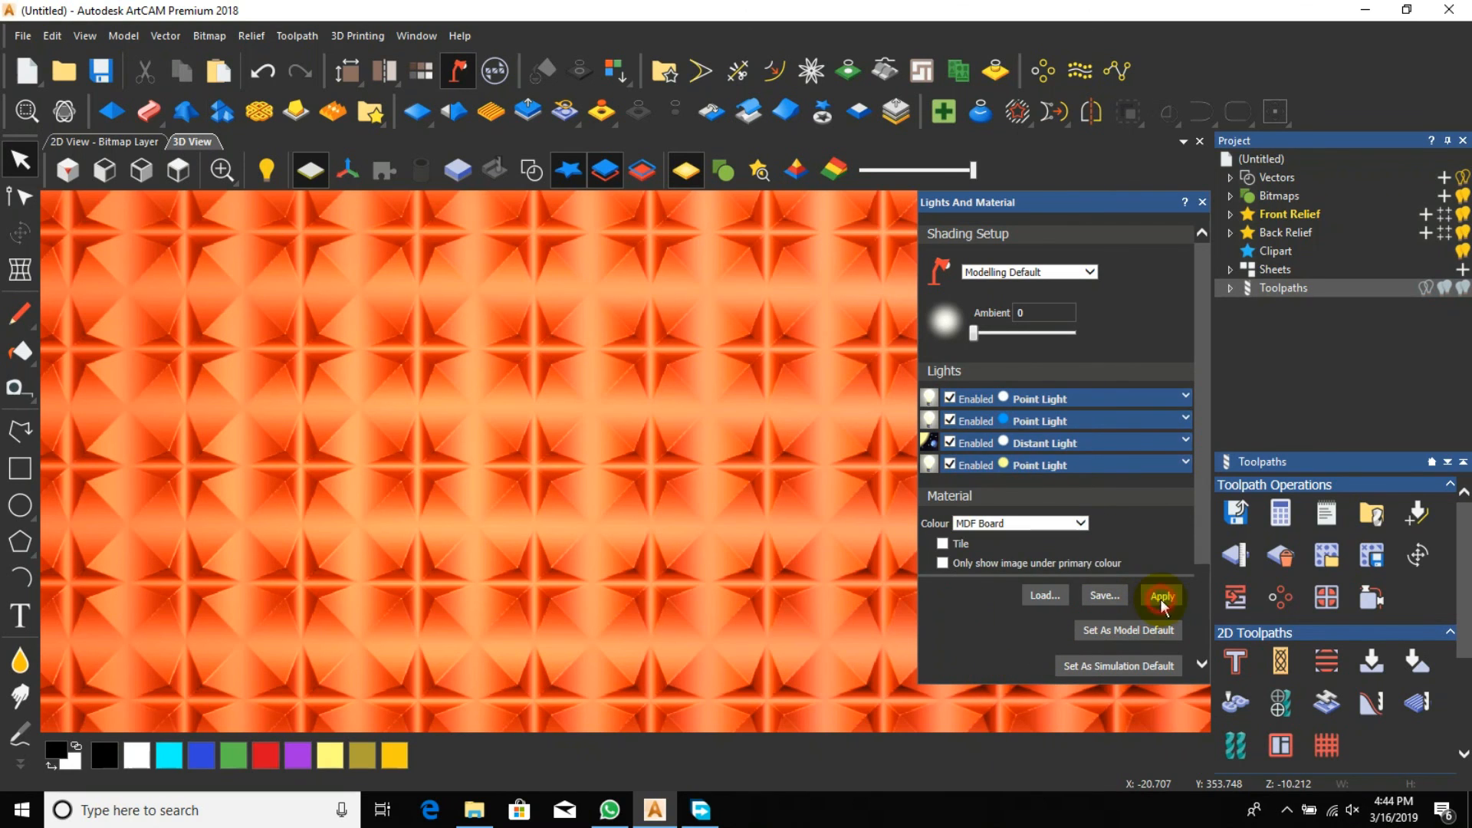
{"action": "scroll", "coordinate": [634, 512], "scroll_direction": "down", "scroll_amount": 3}
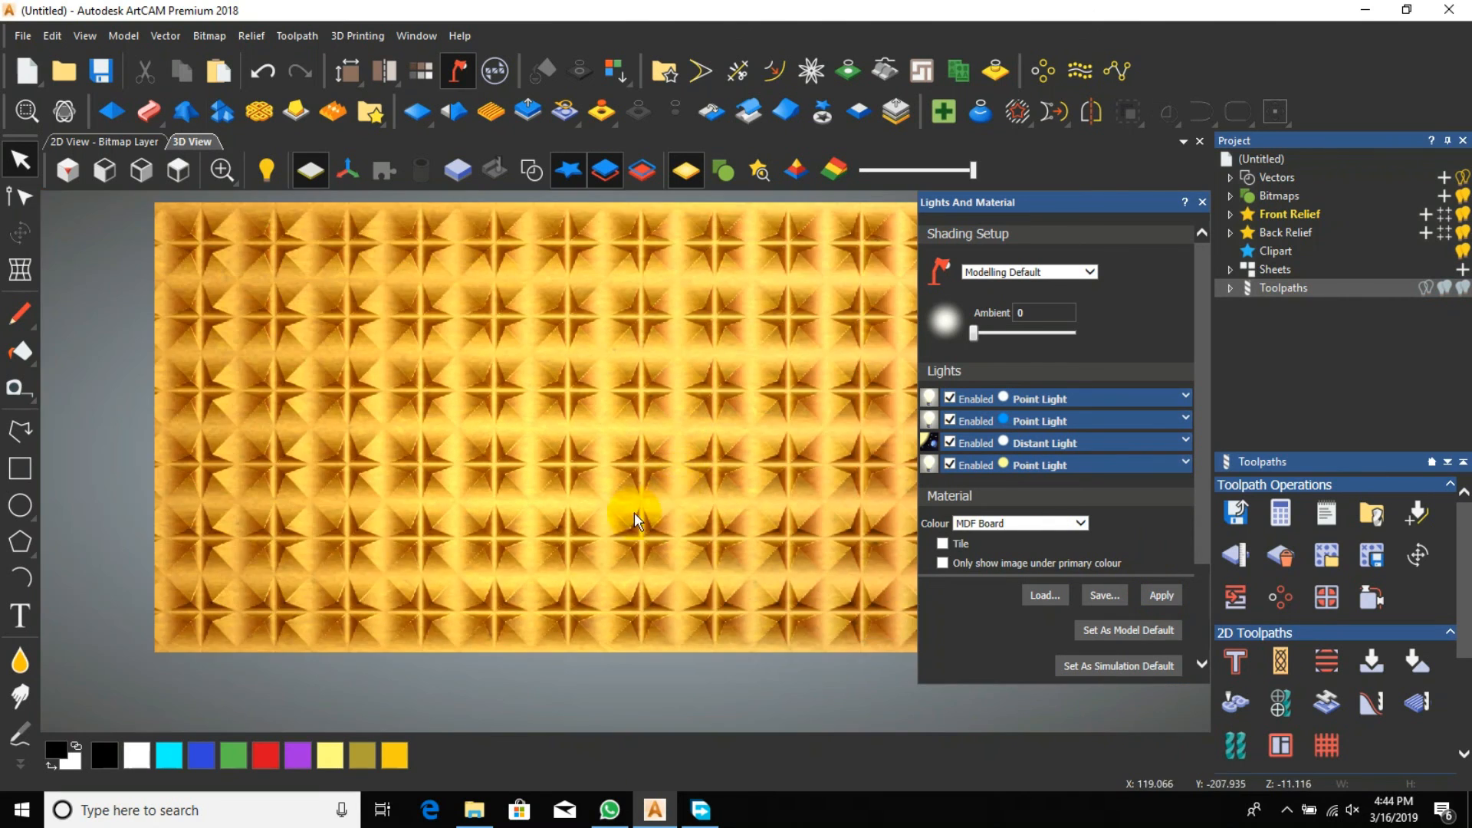
{"action": "scroll", "coordinate": [628, 521], "scroll_direction": "up", "scroll_amount": 4}
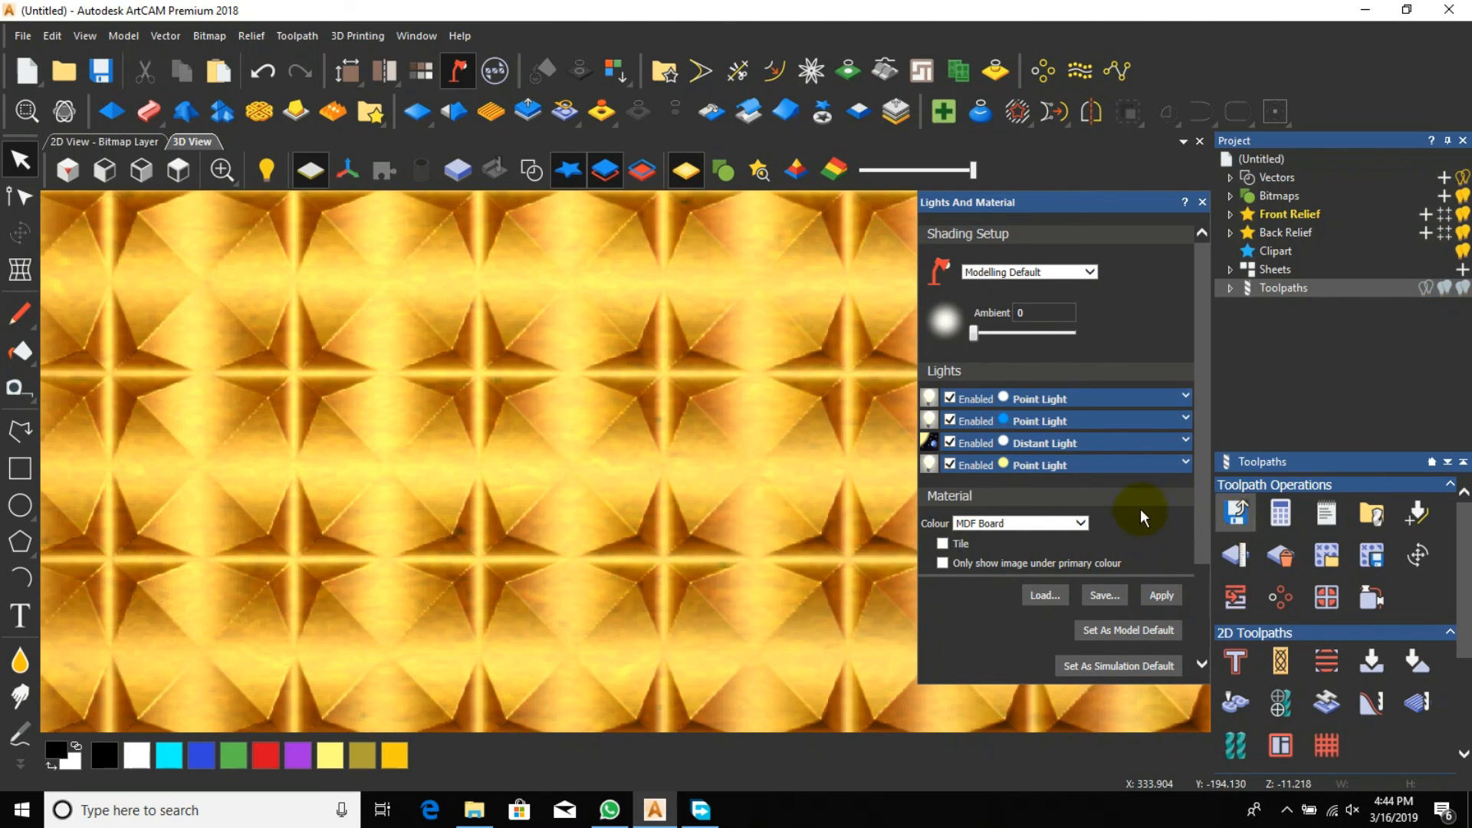
Step: Set the relief's material colour to Beech (H), apply it and close the lights and material settings
{"action": "scroll", "coordinate": [1135, 508], "scroll_direction": "down", "scroll_amount": 2}
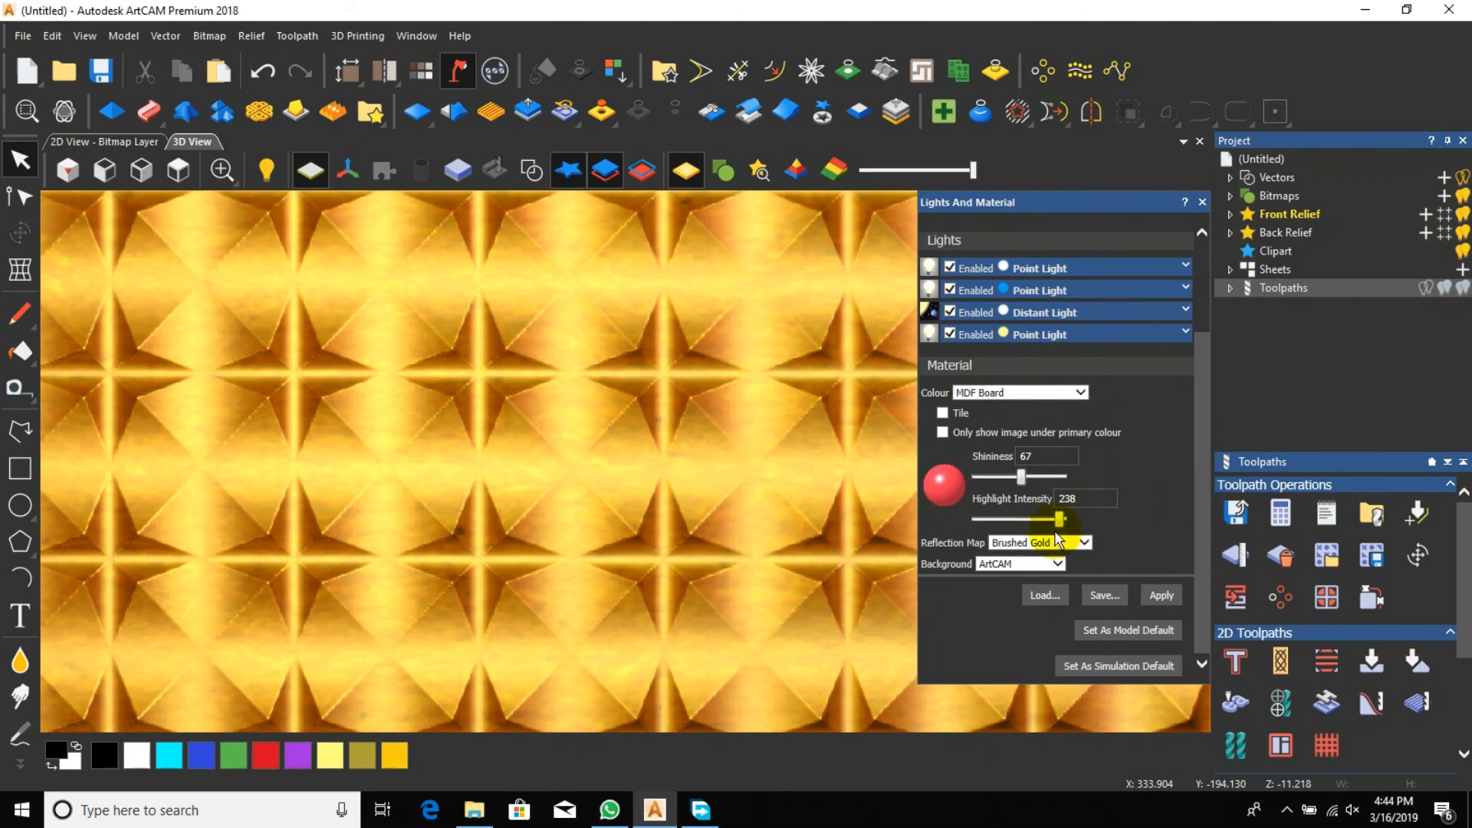
{"action": "left_click", "coordinate": [1080, 392]}
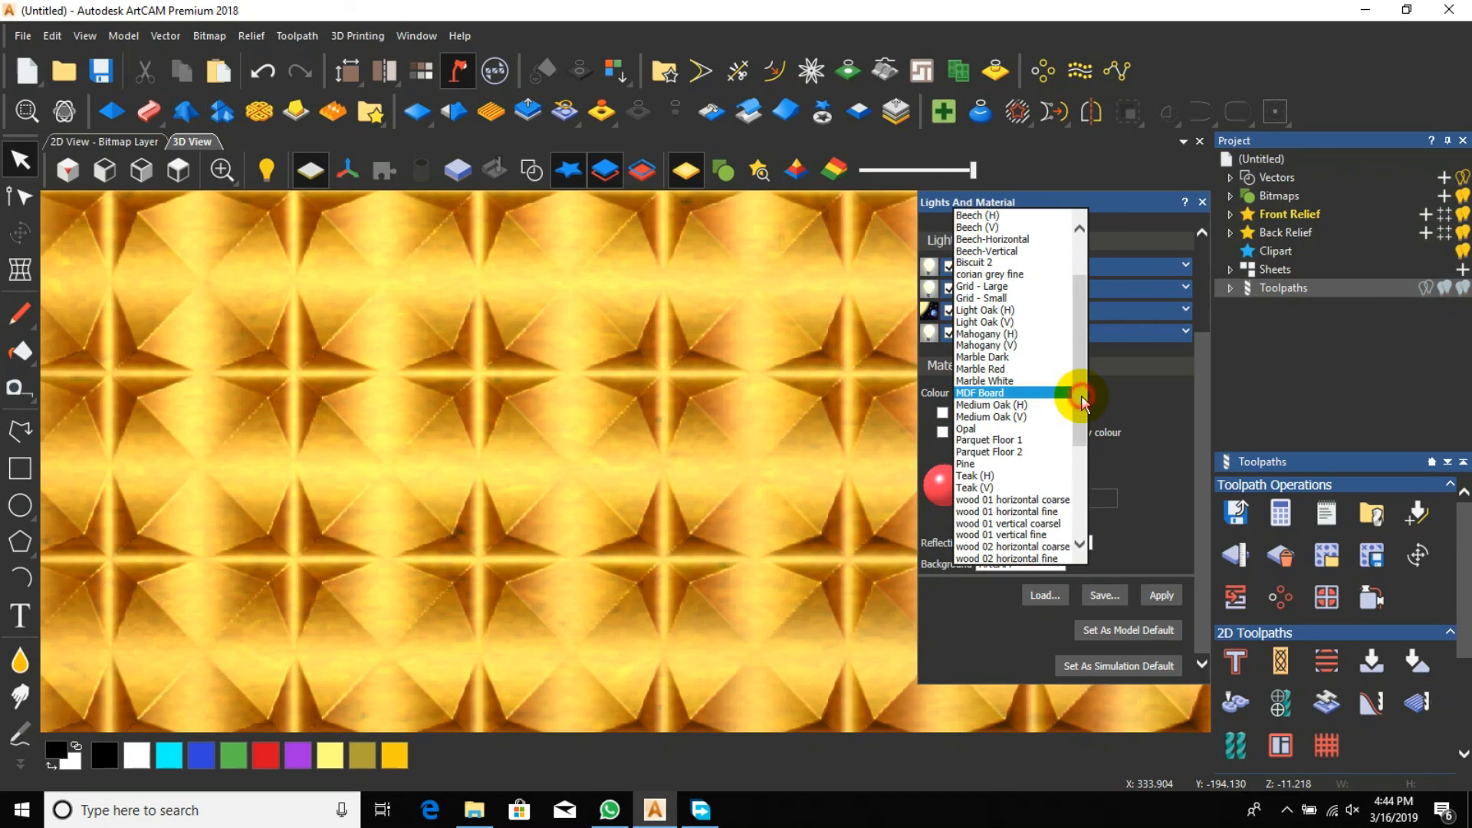
{"action": "left_click", "coordinate": [992, 218]}
{"action": "left_click", "coordinate": [1161, 595]}
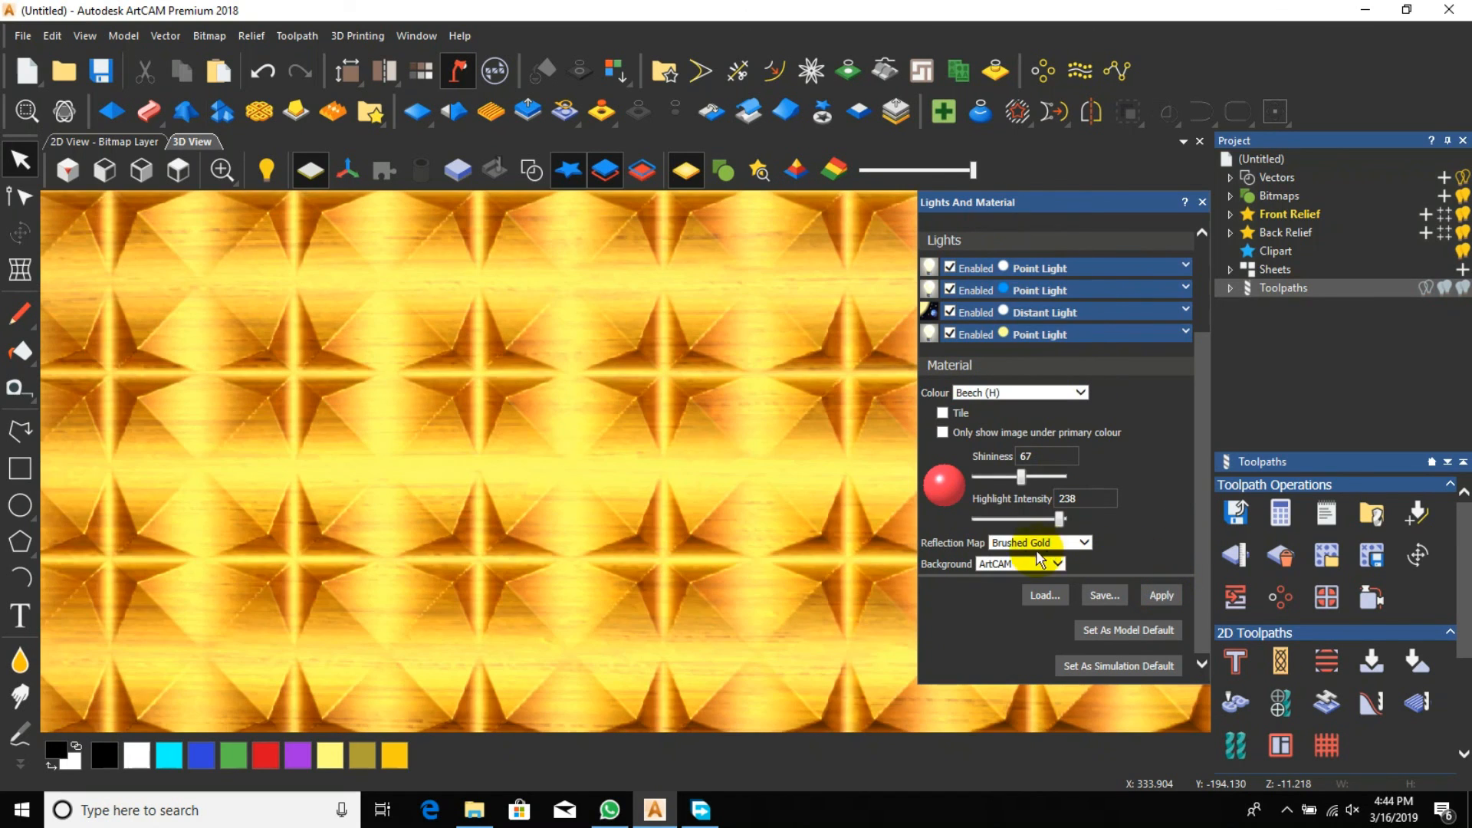
{"action": "left_click", "coordinate": [1050, 564]}
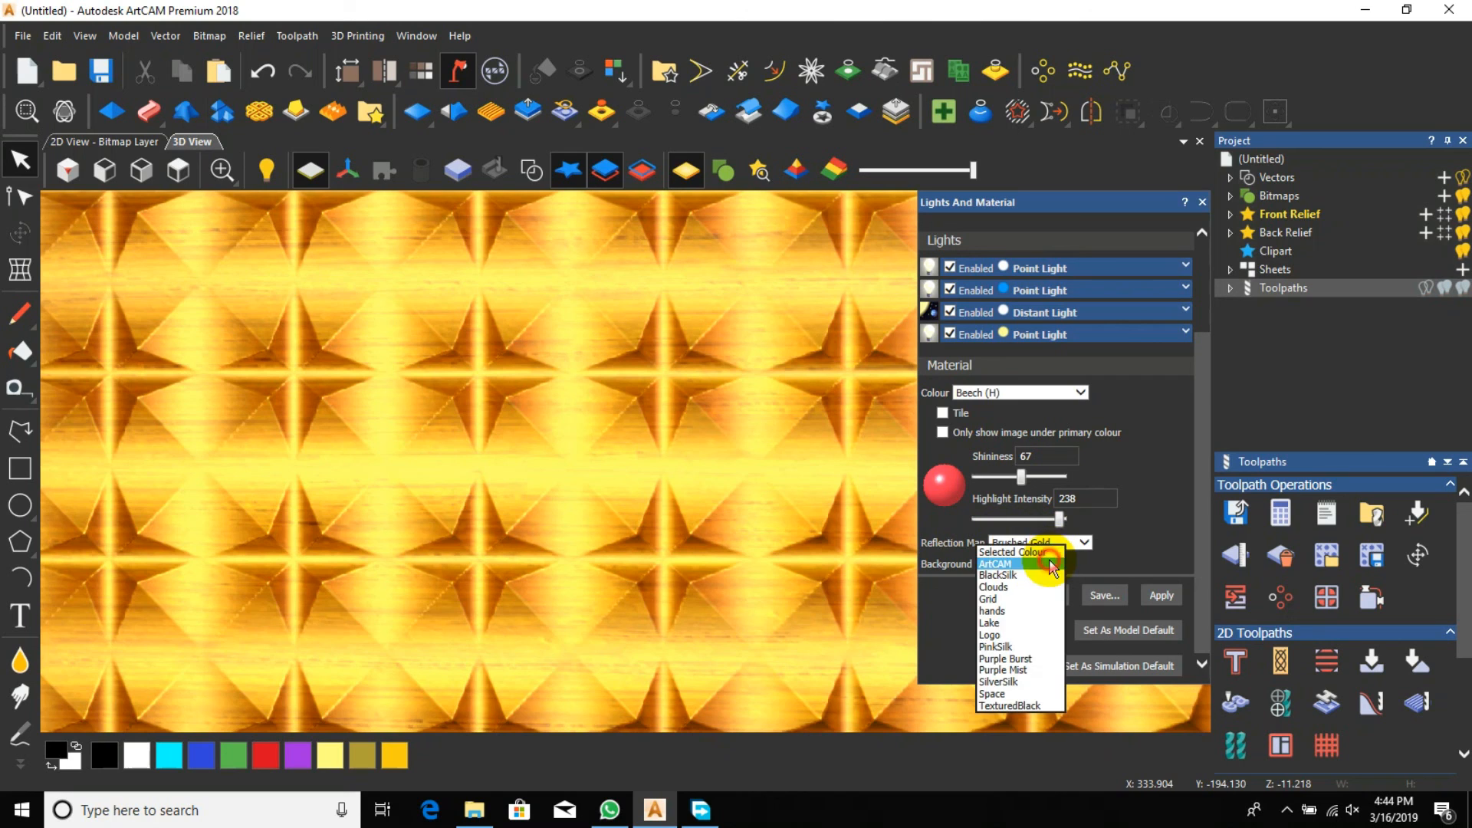
{"action": "left_click", "coordinate": [1040, 563]}
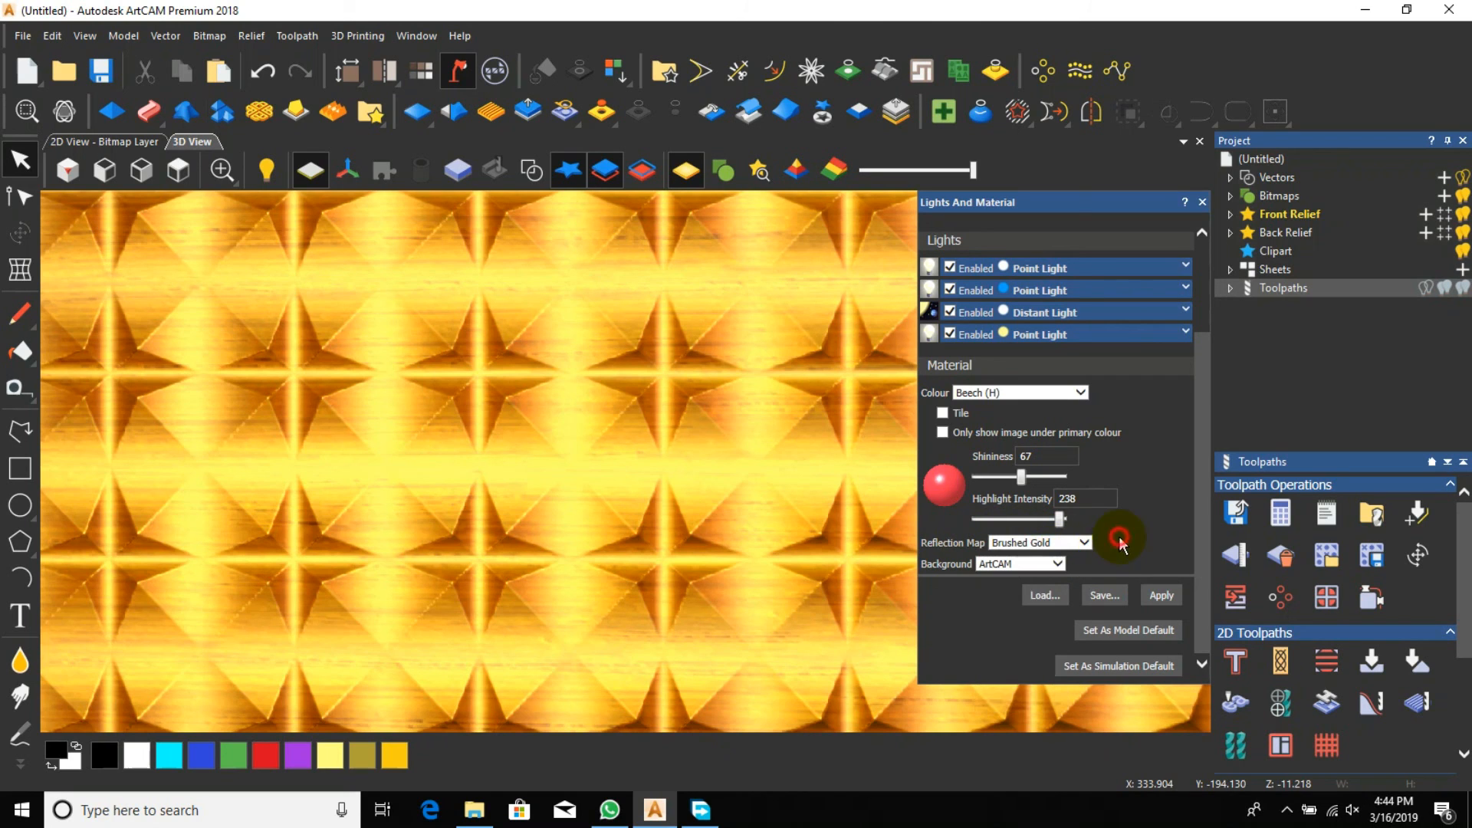
{"action": "left_click", "coordinate": [1201, 202]}
Step: Examine the beech pyramid relief from above in the 3D view, both up close and at its edges
{"action": "scroll", "coordinate": [633, 453], "scroll_direction": "down", "scroll_amount": 4}
{"action": "scroll", "coordinate": [627, 301], "scroll_direction": "up", "scroll_amount": 2}
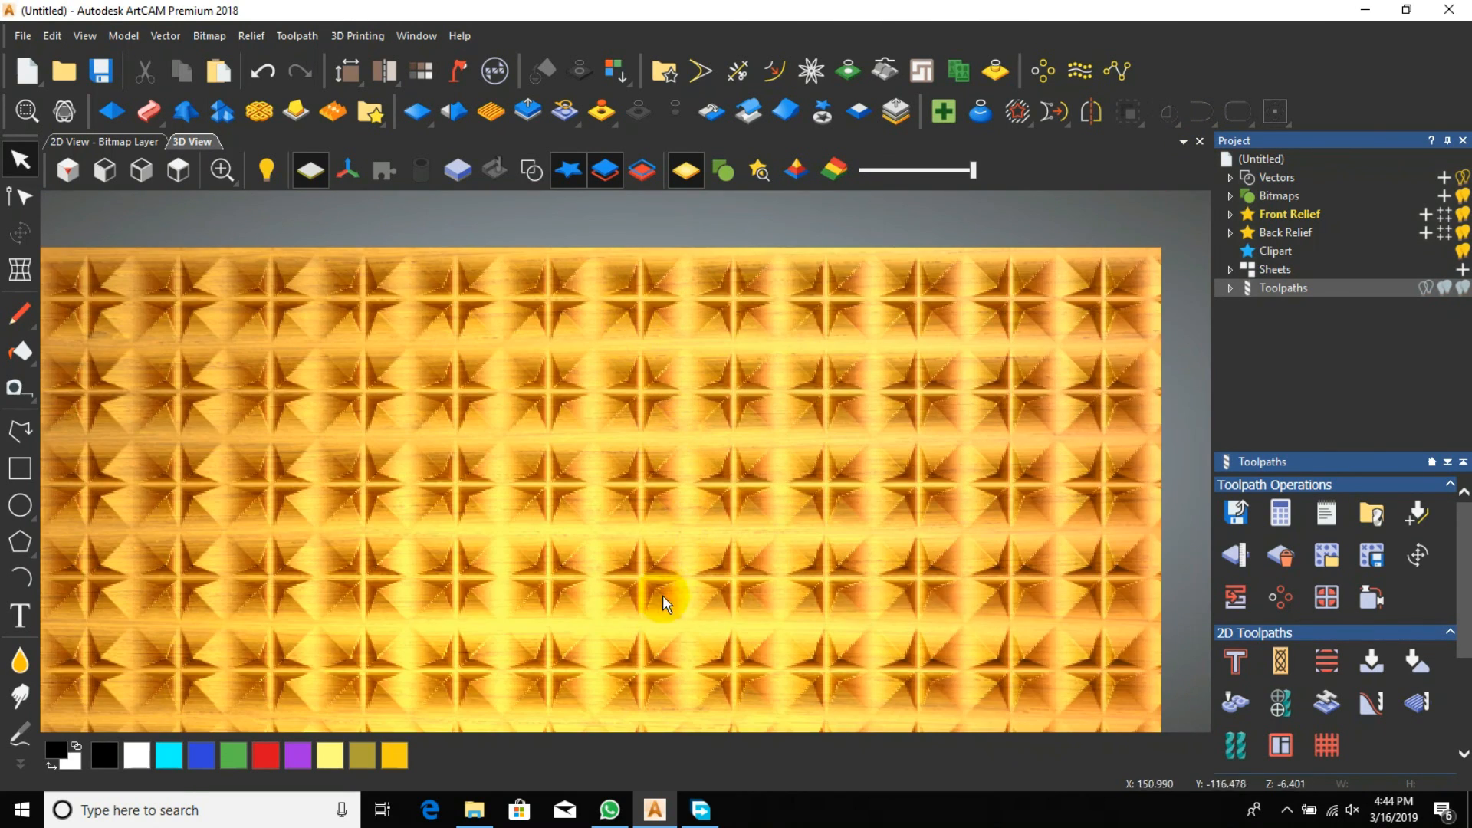
{"action": "scroll", "coordinate": [662, 595], "scroll_direction": "down", "scroll_amount": 2}
{"action": "scroll", "coordinate": [643, 605], "scroll_direction": "up", "scroll_amount": 3}
{"action": "scroll", "coordinate": [669, 541], "scroll_direction": "down", "scroll_amount": 2}
{"action": "scroll", "coordinate": [671, 529], "scroll_direction": "up", "scroll_amount": 1}
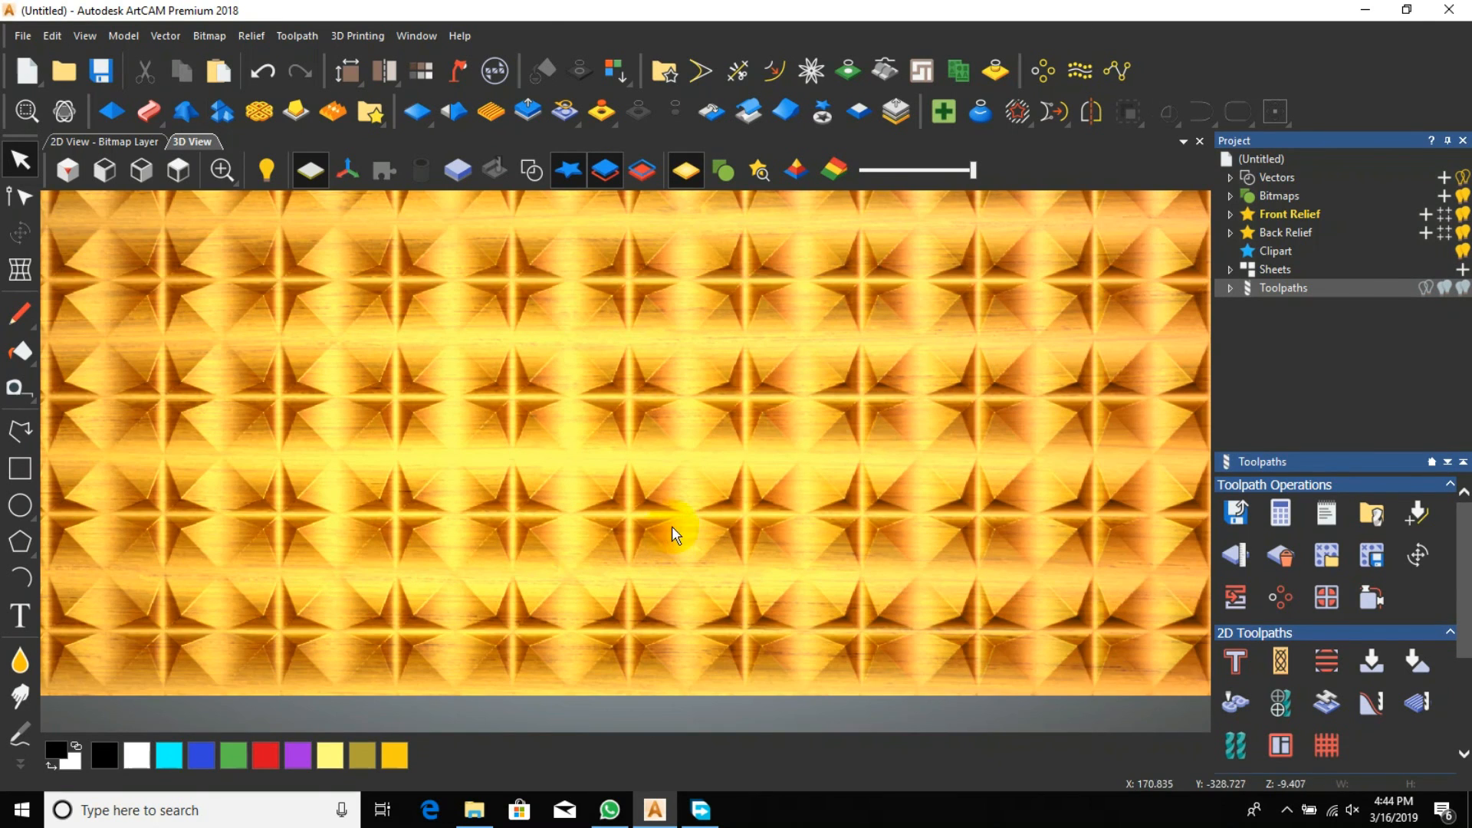